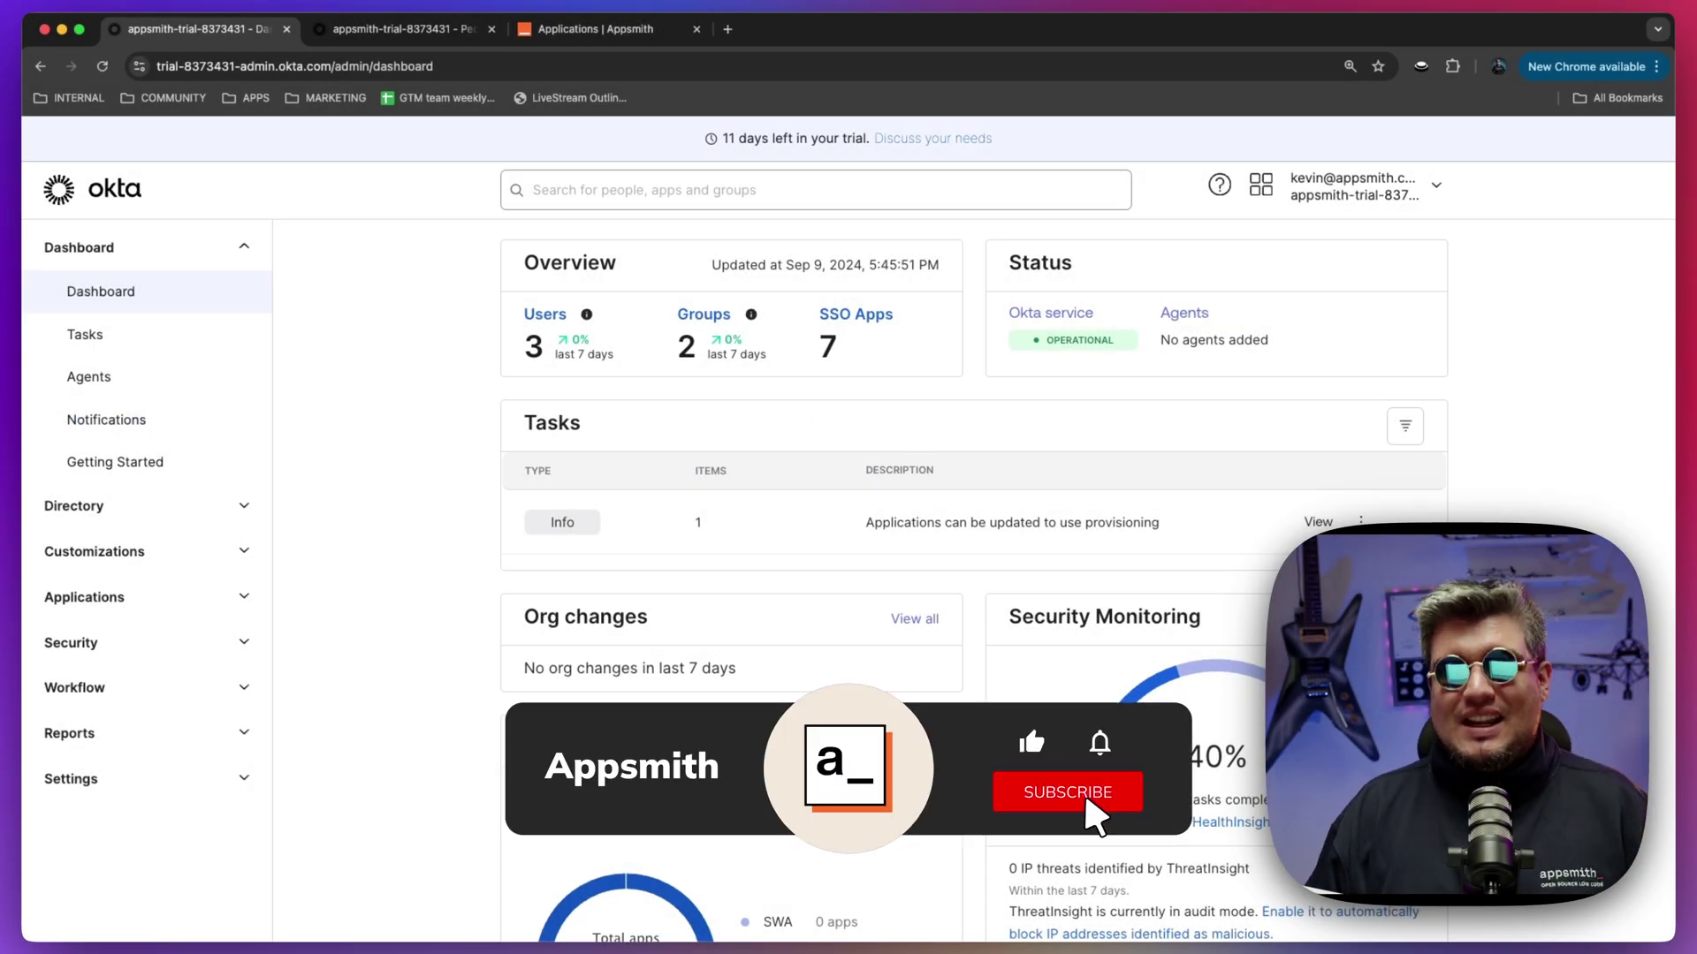
Step: Enable SAML 2.0 under Appsmith's Admin settings > Authentication to reveal its Redirect URL and Entity ID
click(591, 32)
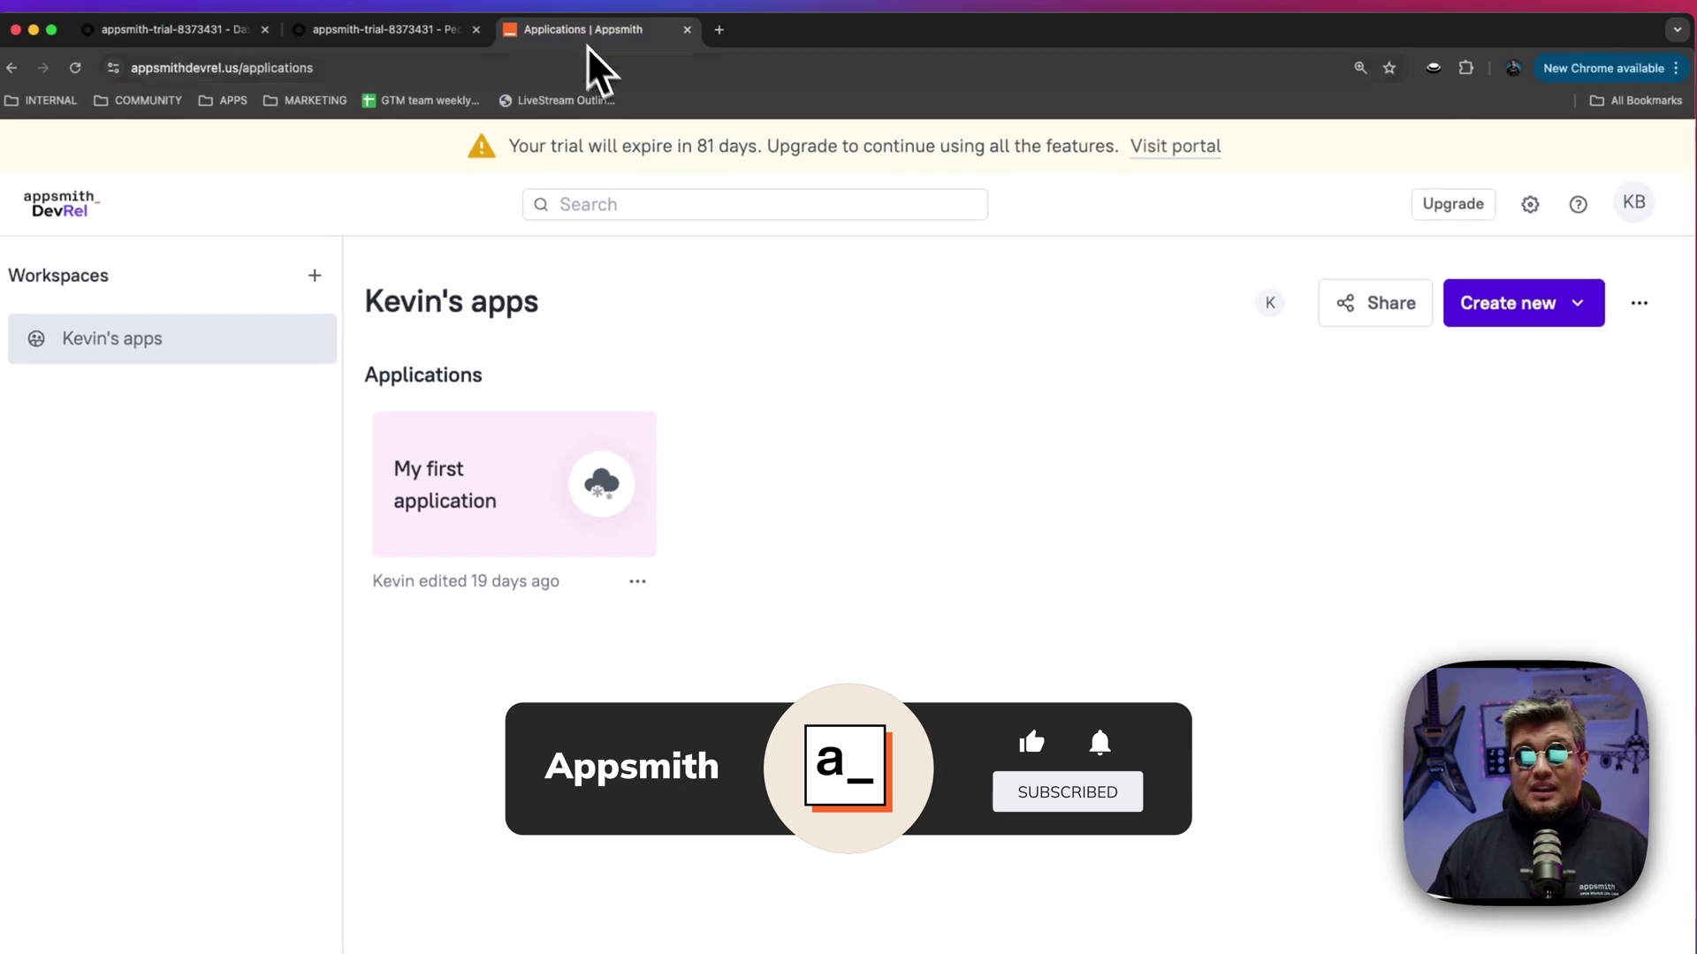
click(1532, 210)
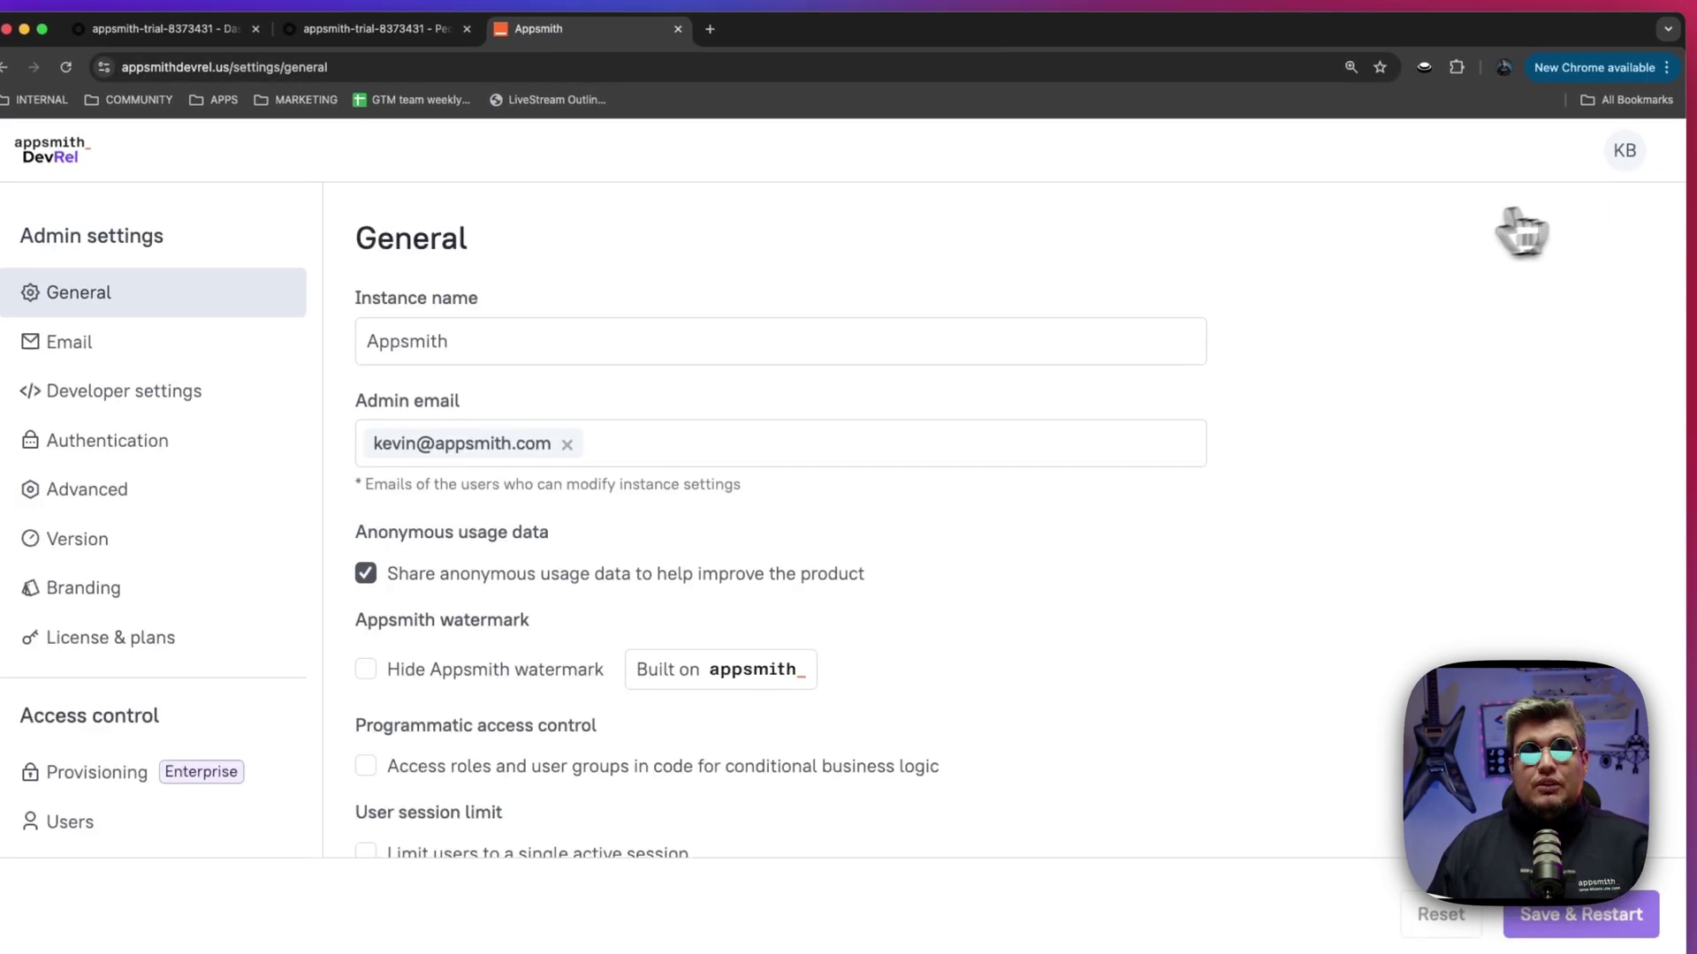
click(145, 442)
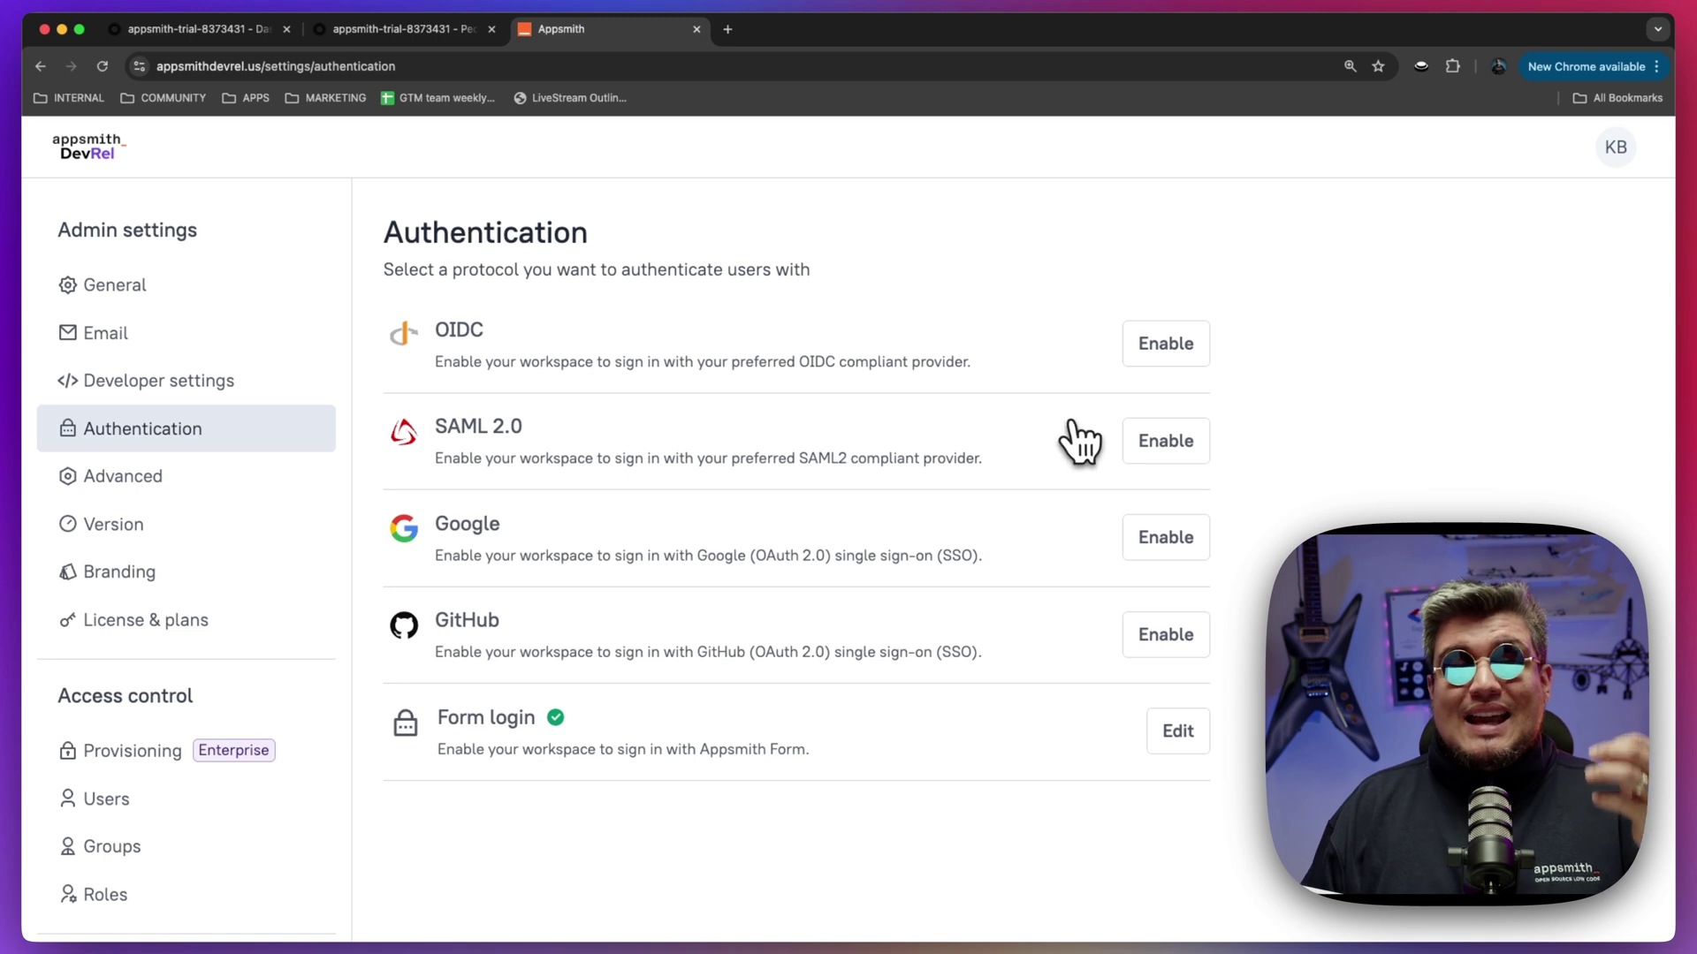
click(1142, 442)
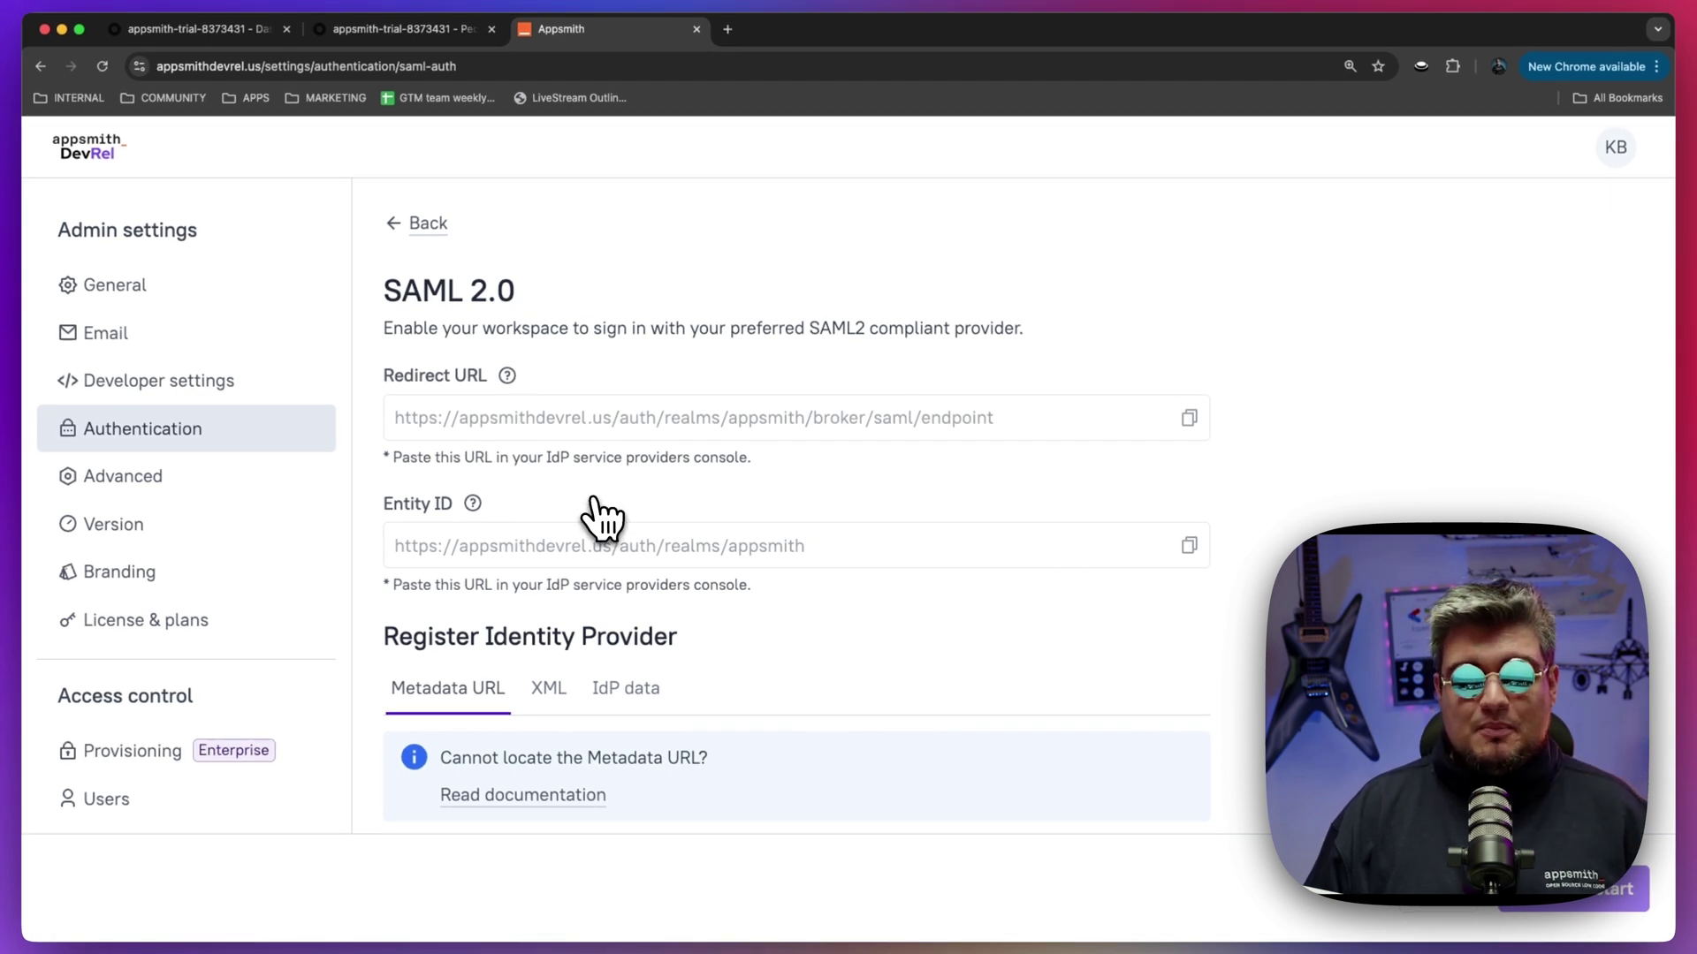
click(185, 29)
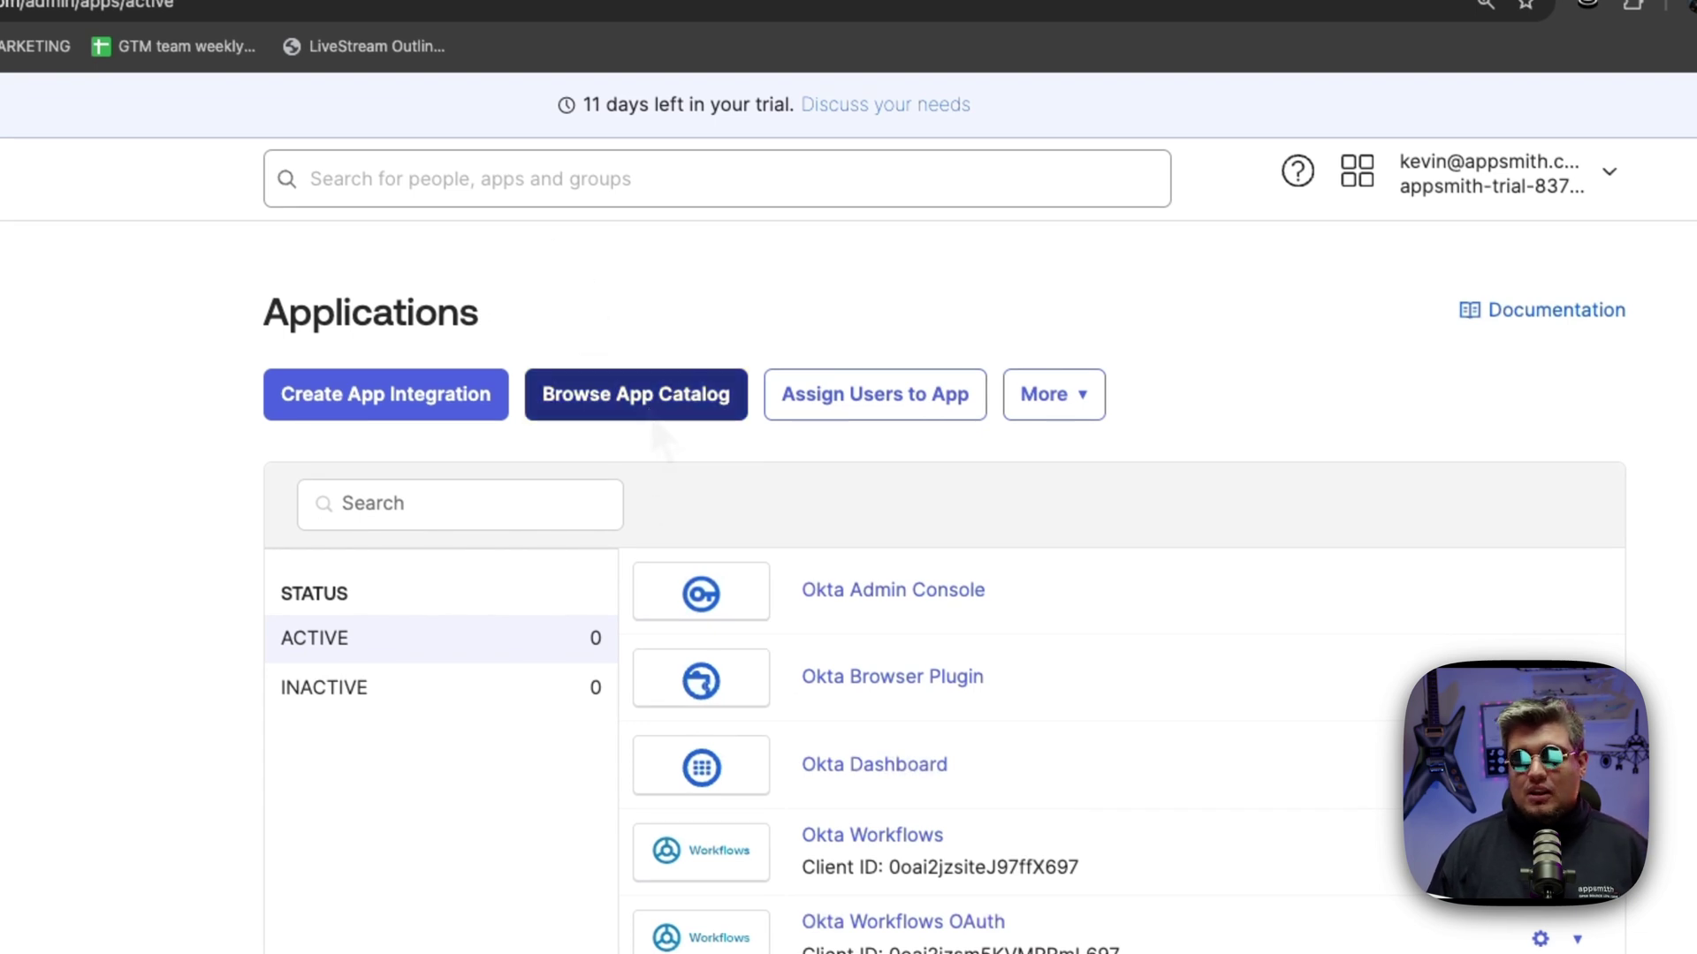
Step: Start a new app integration from the App Catalog with SAML 2.0 as the sign-in method
click(636, 394)
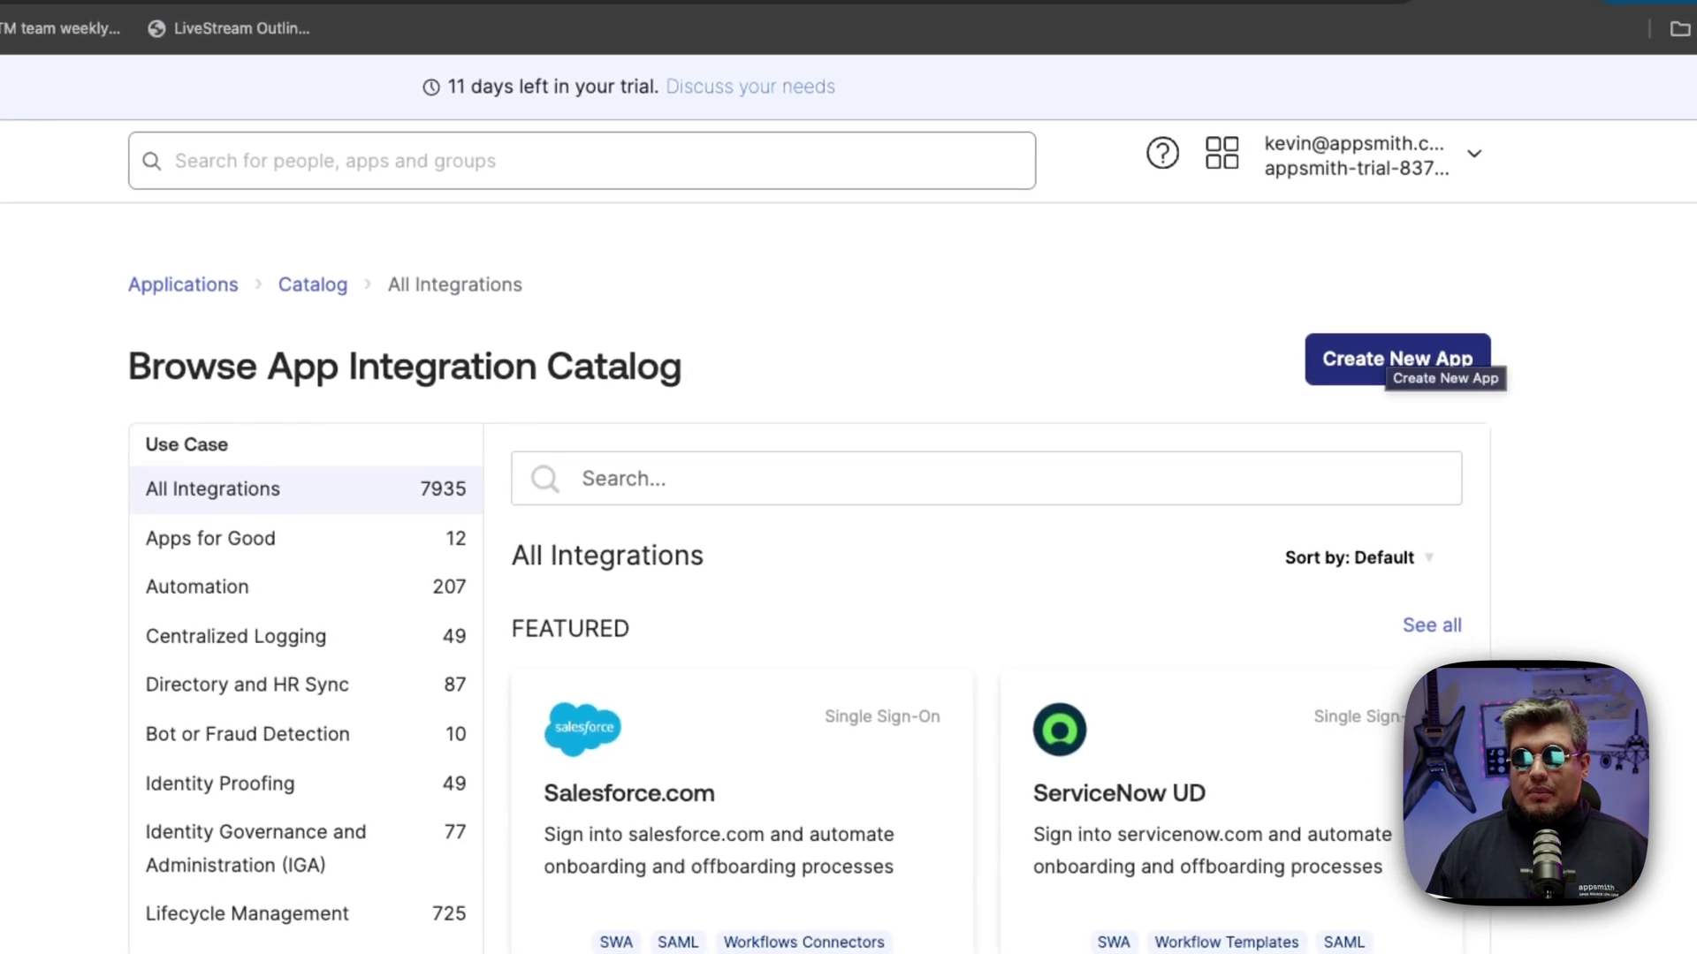
click(1401, 363)
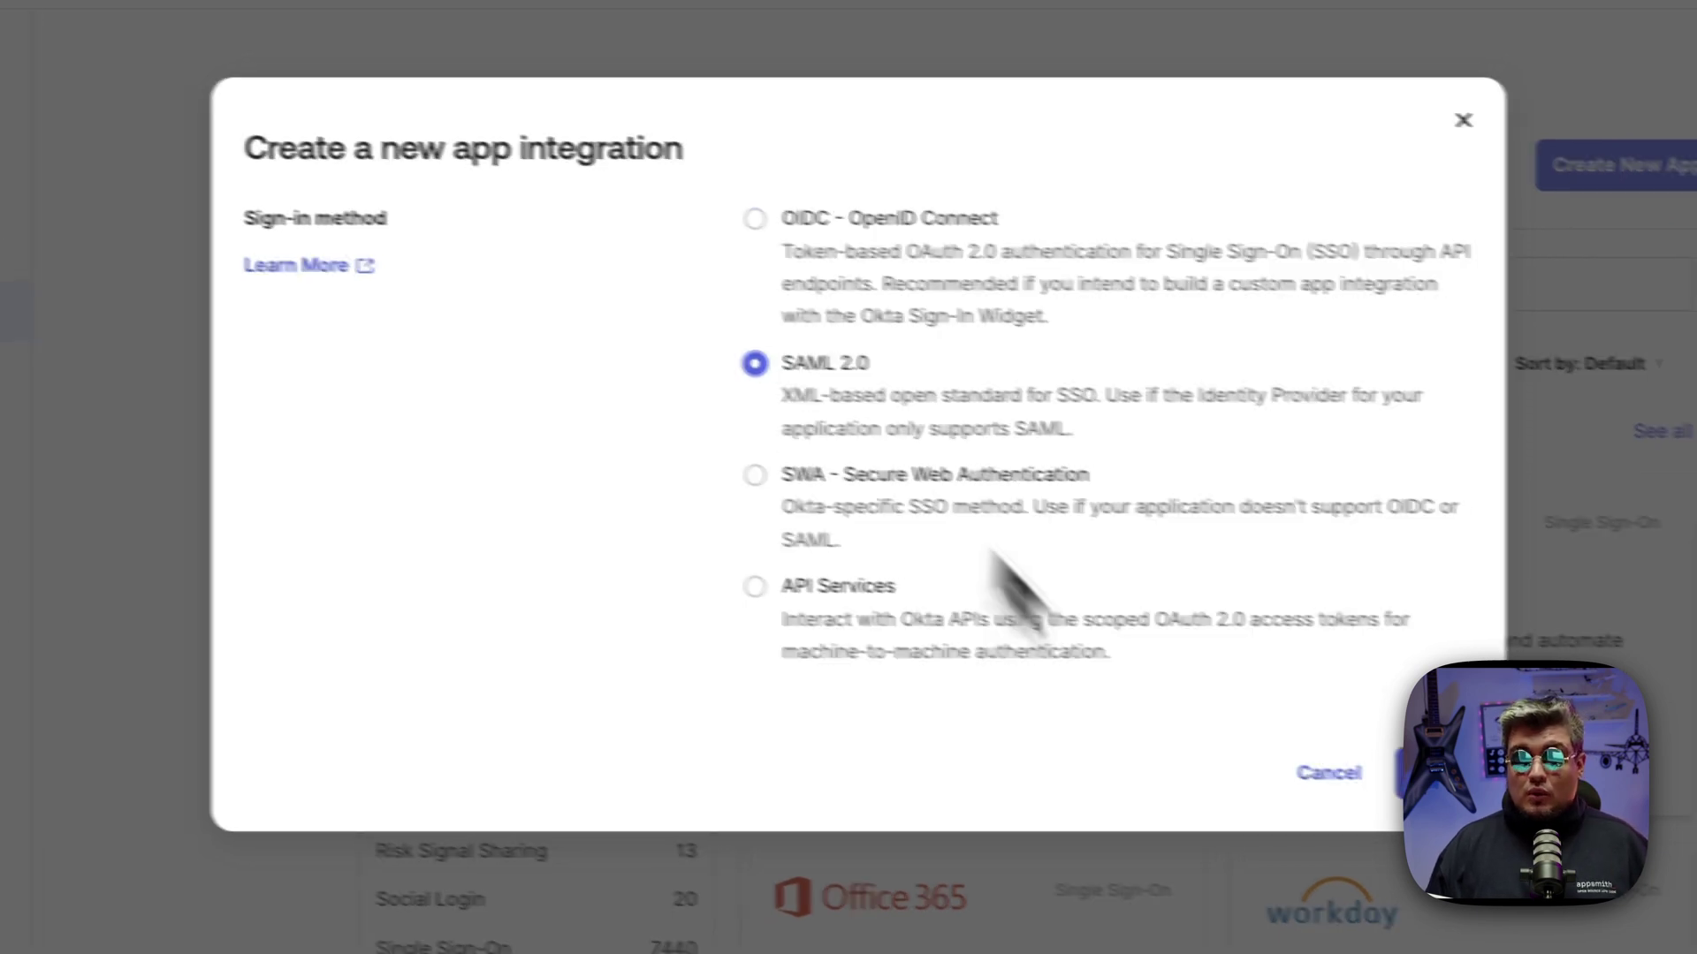
click(1413, 774)
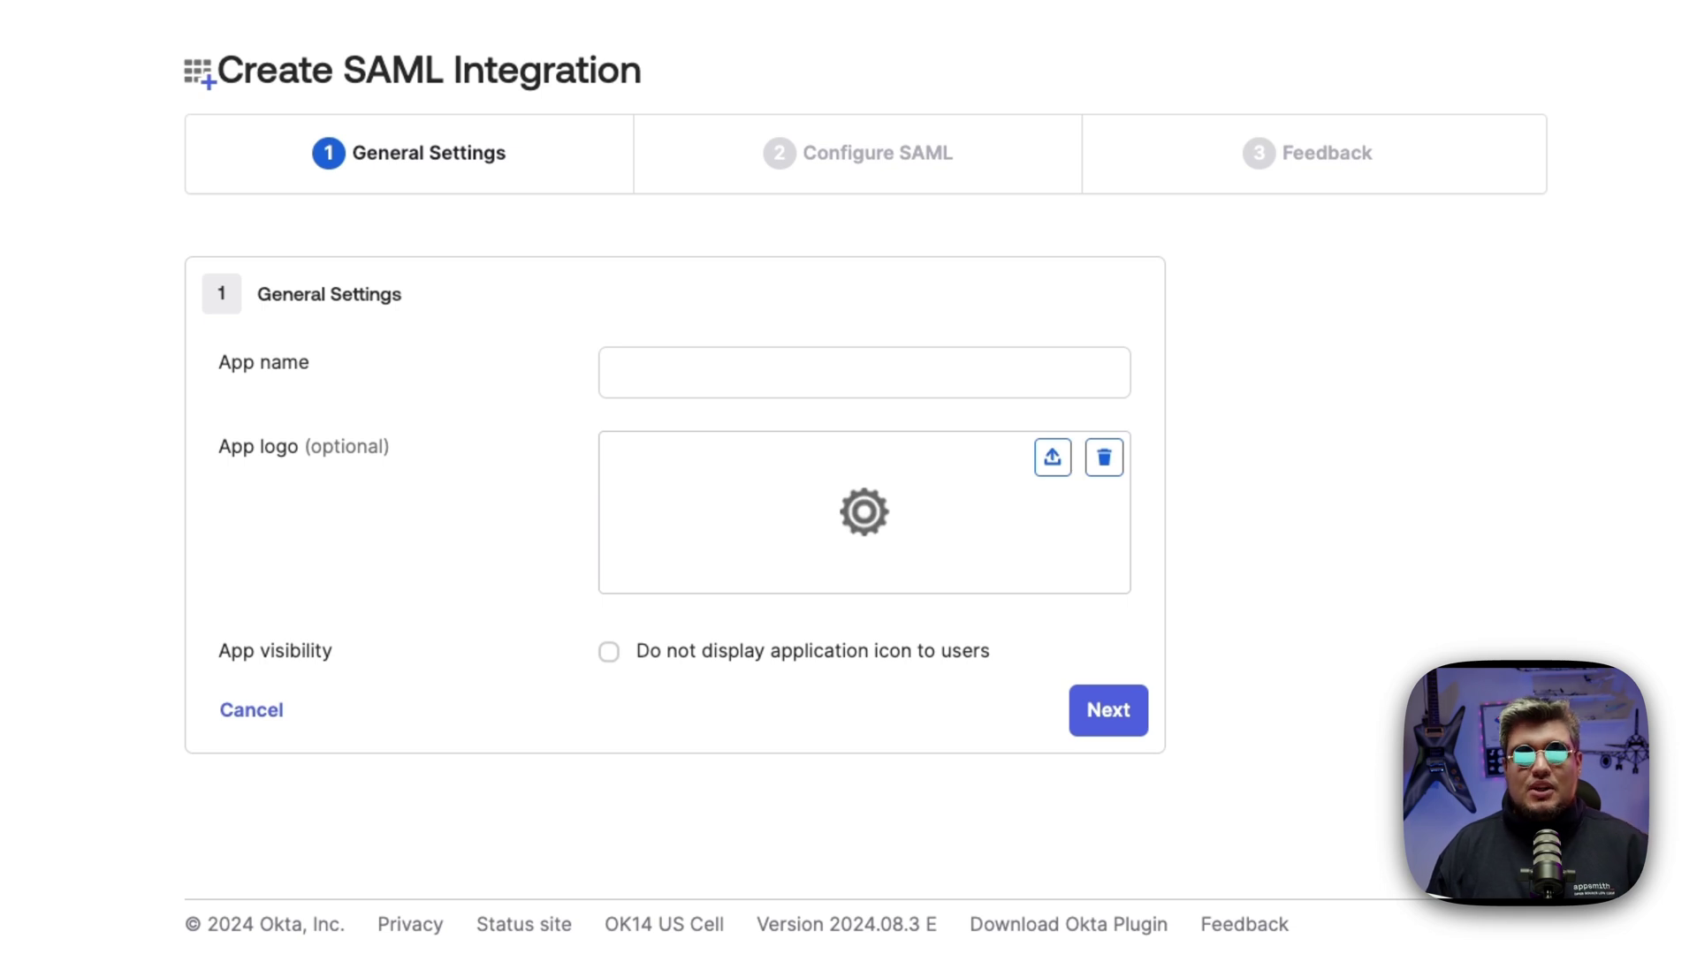
Step: Name the integration 'Appsmith' and upload appsmithlogo.png as its app logo
click(752, 373)
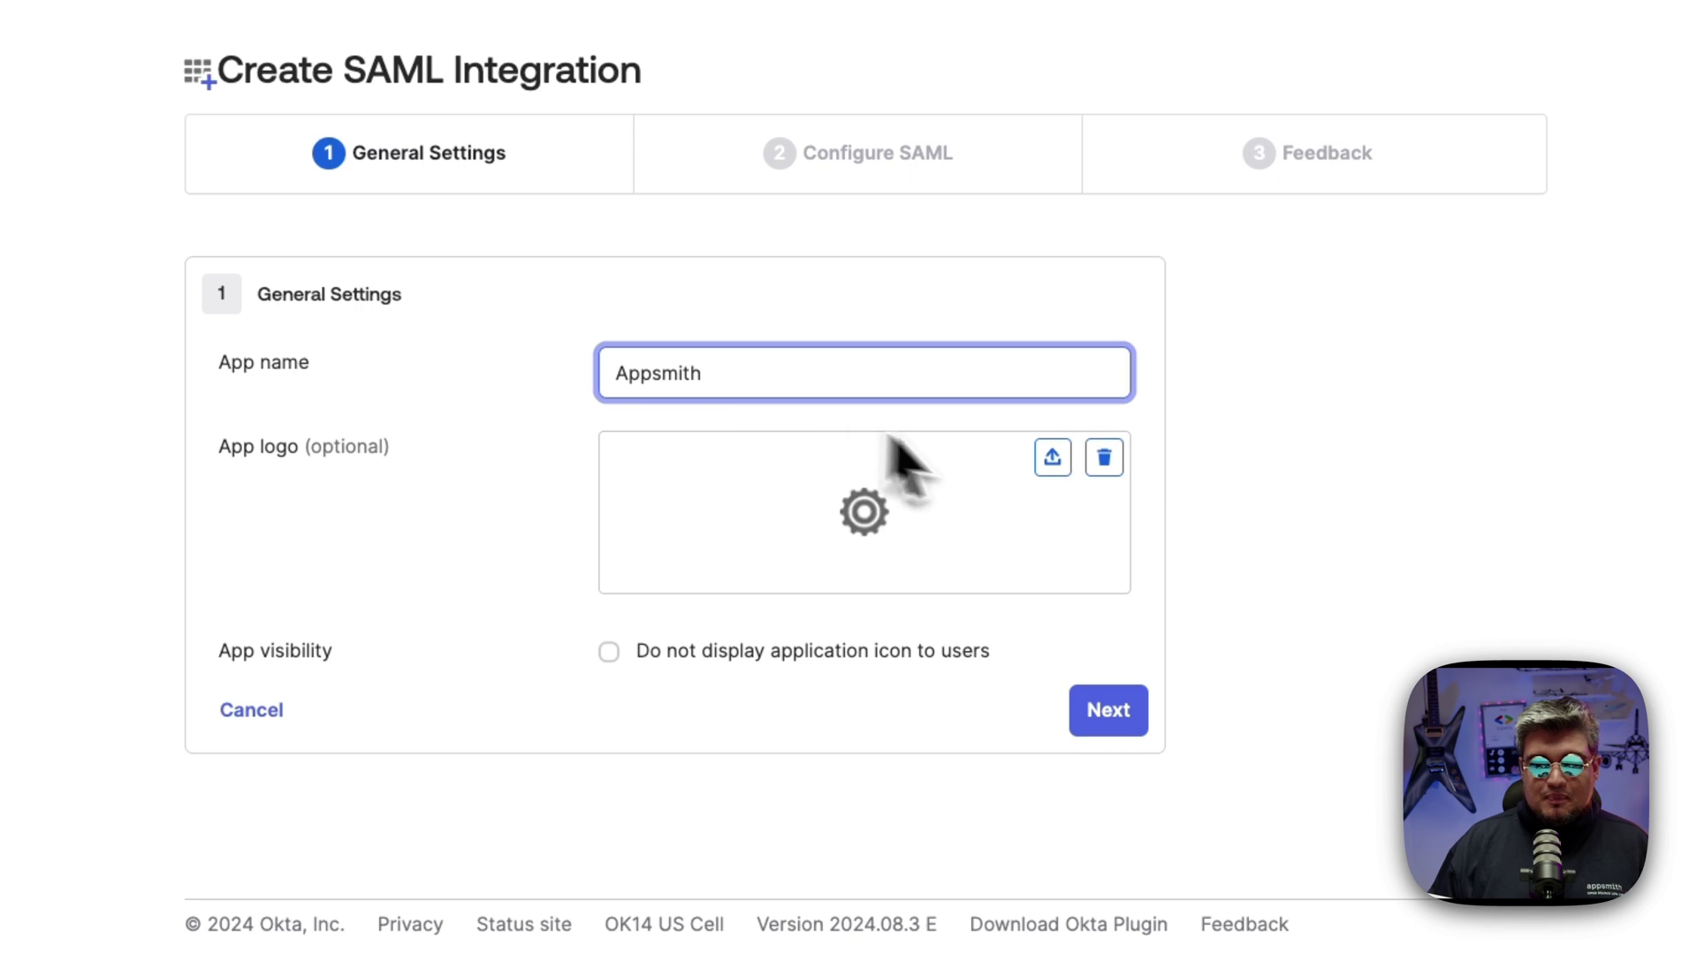
click(1051, 457)
click(637, 257)
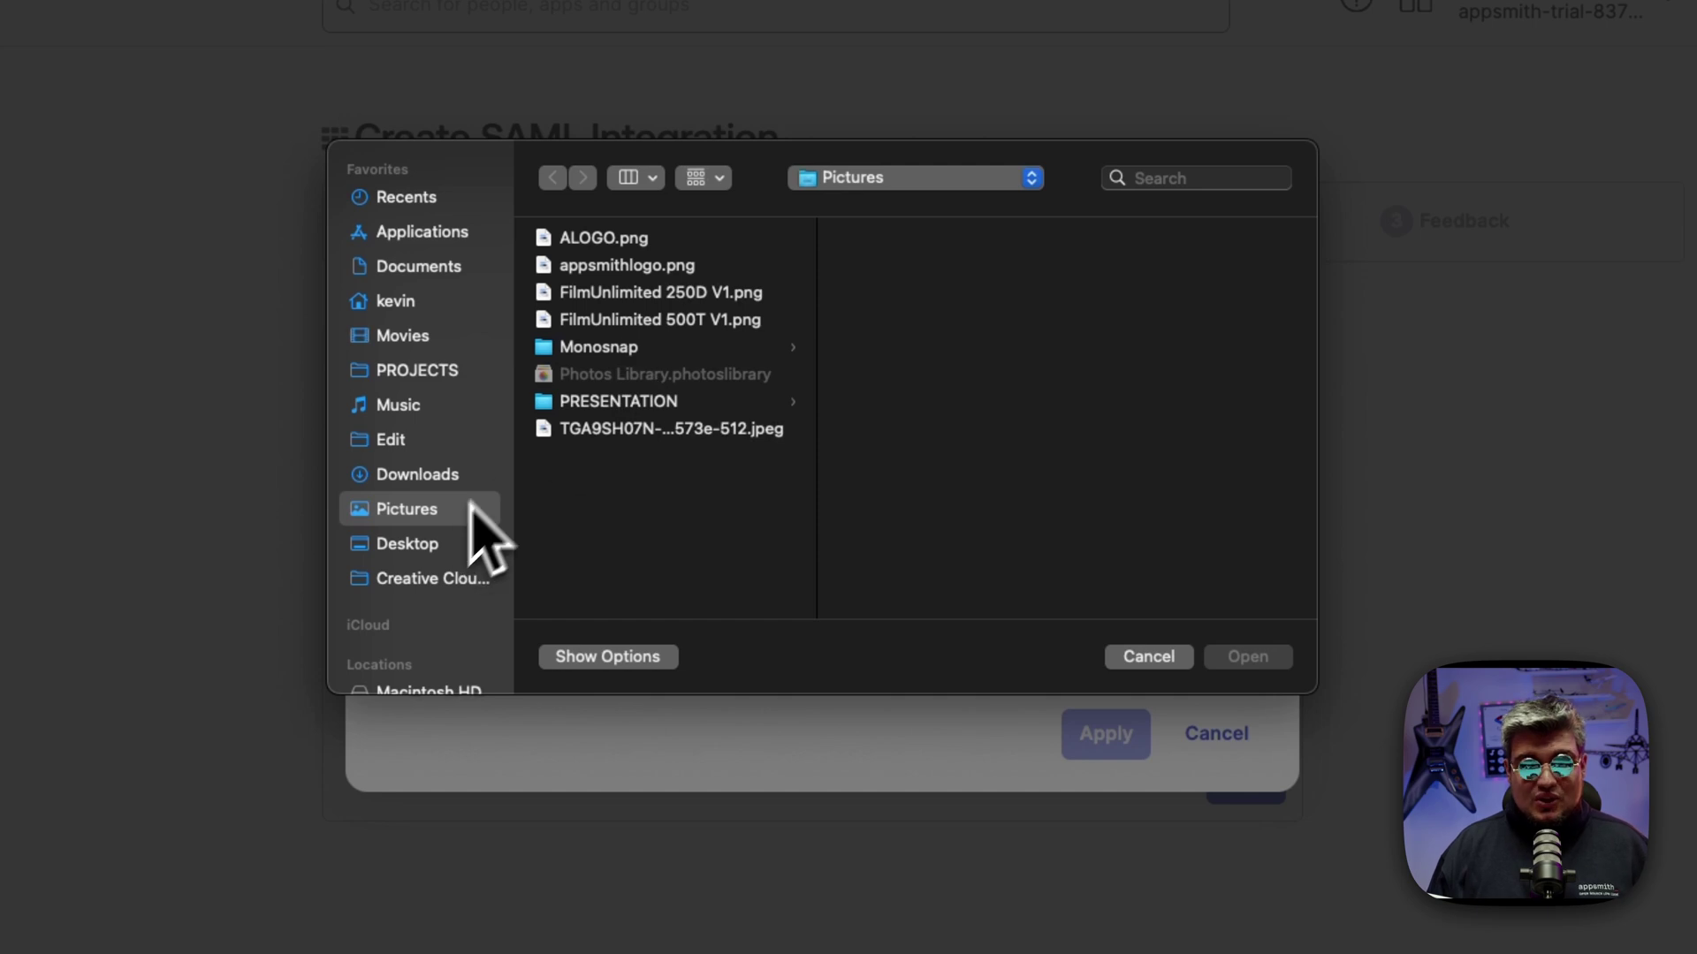
click(608, 266)
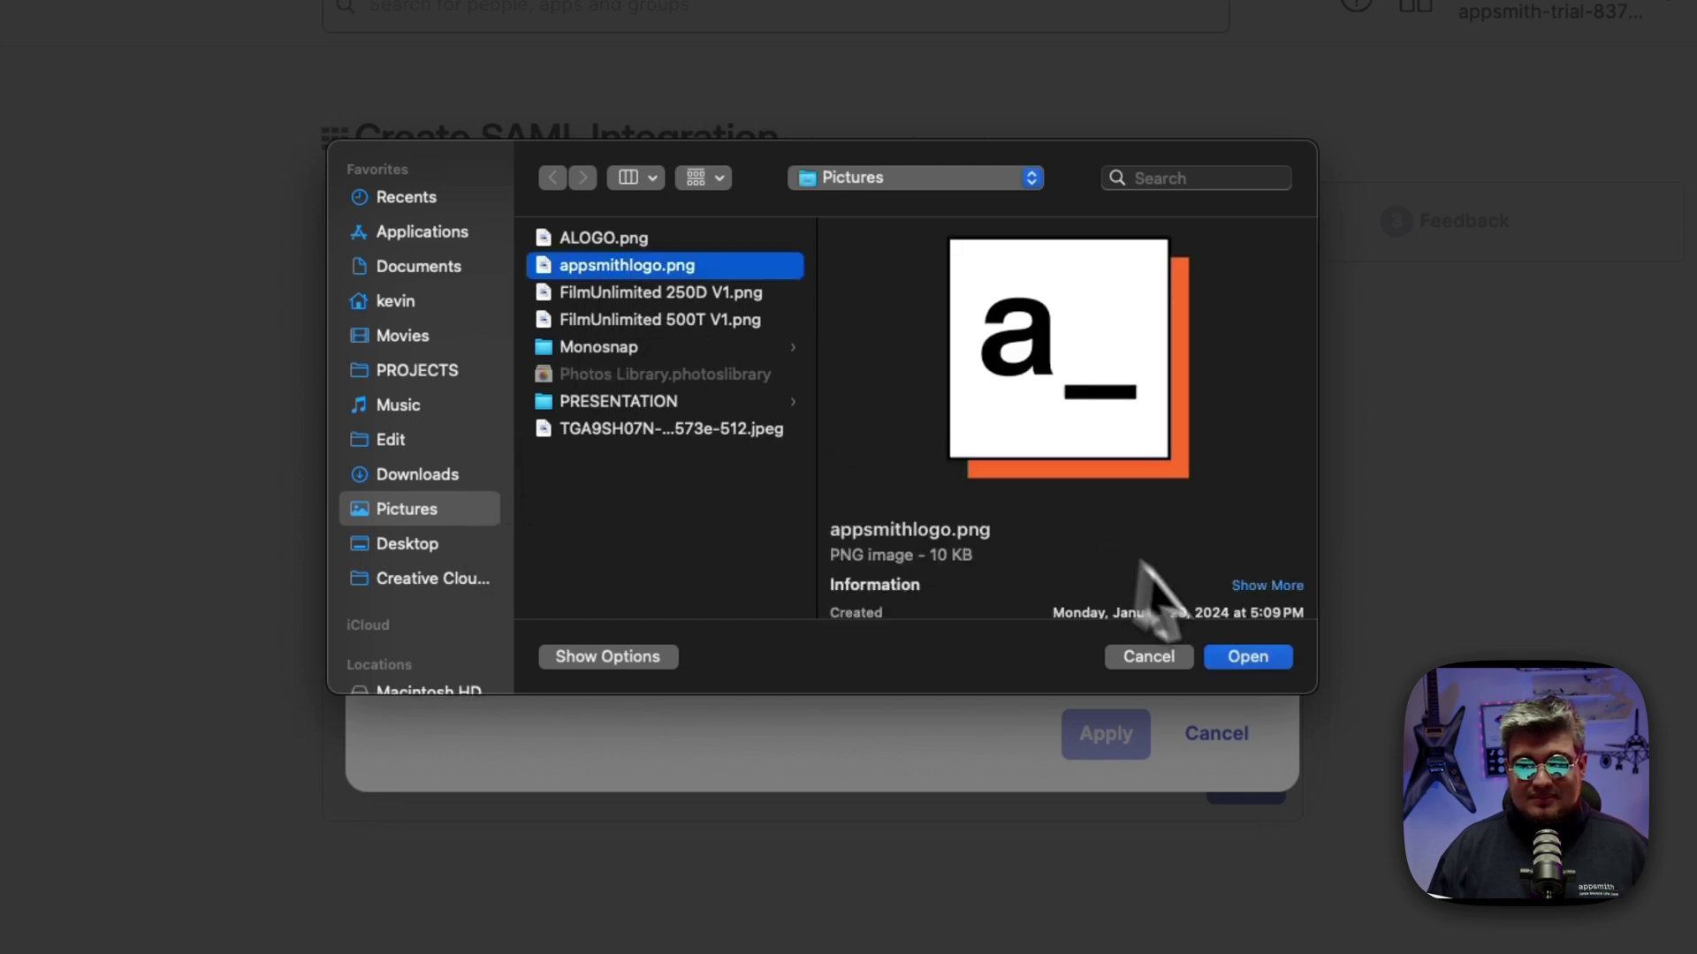
click(1269, 670)
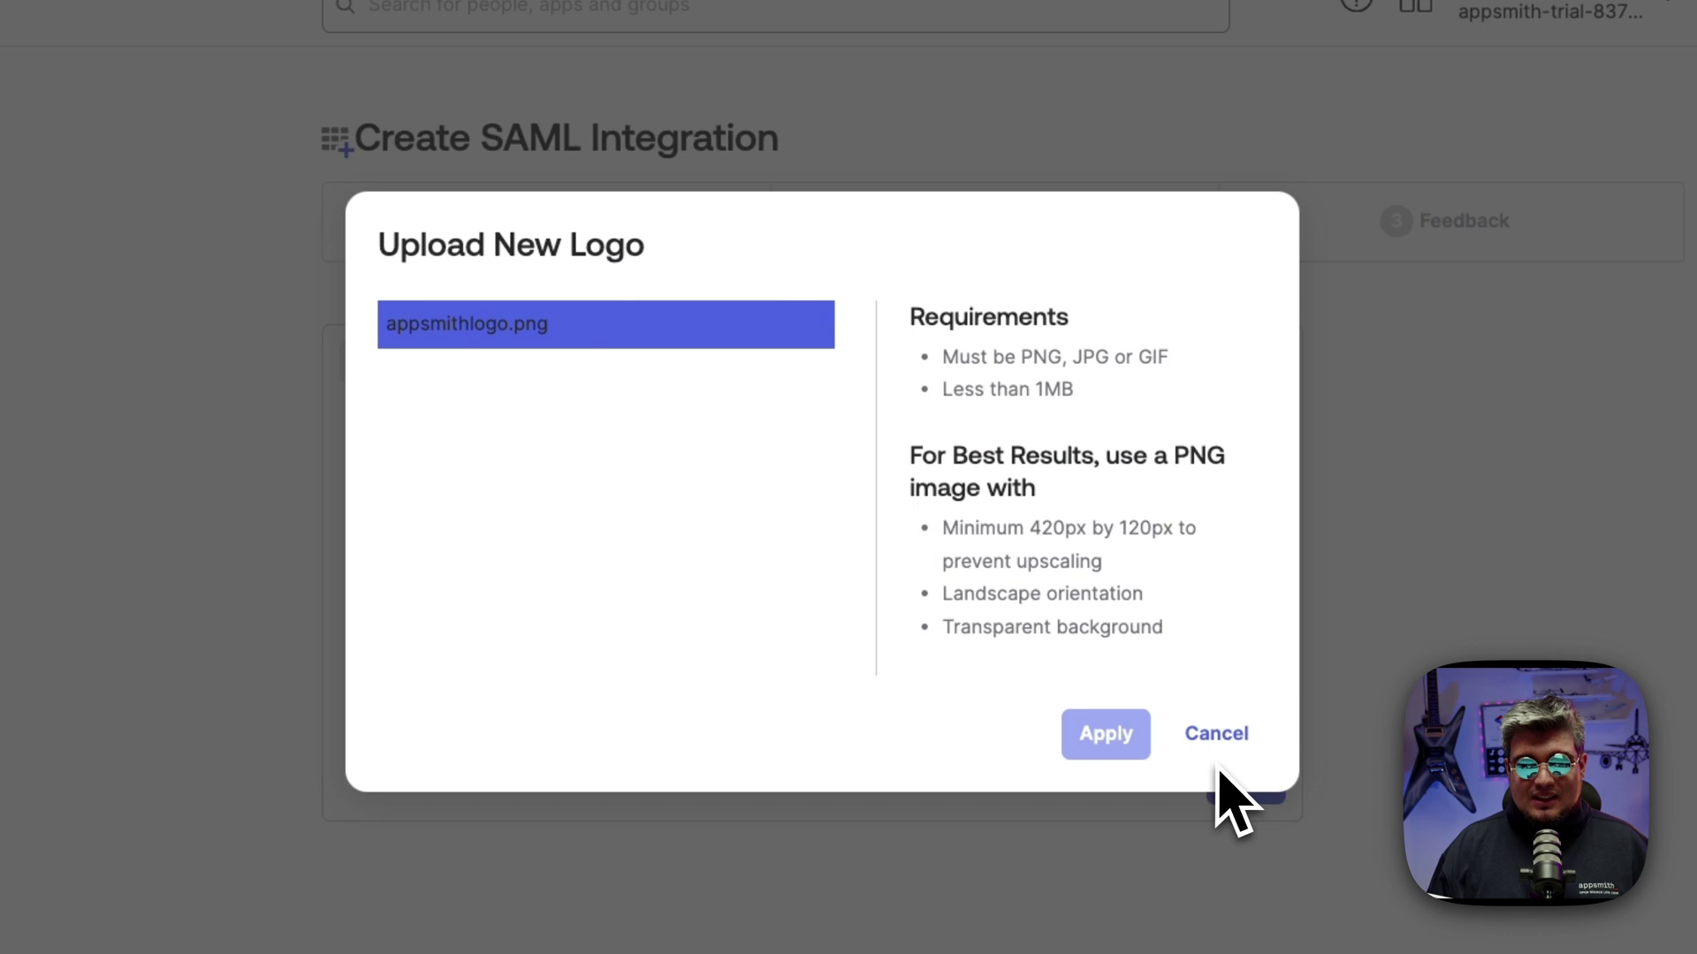
click(1121, 745)
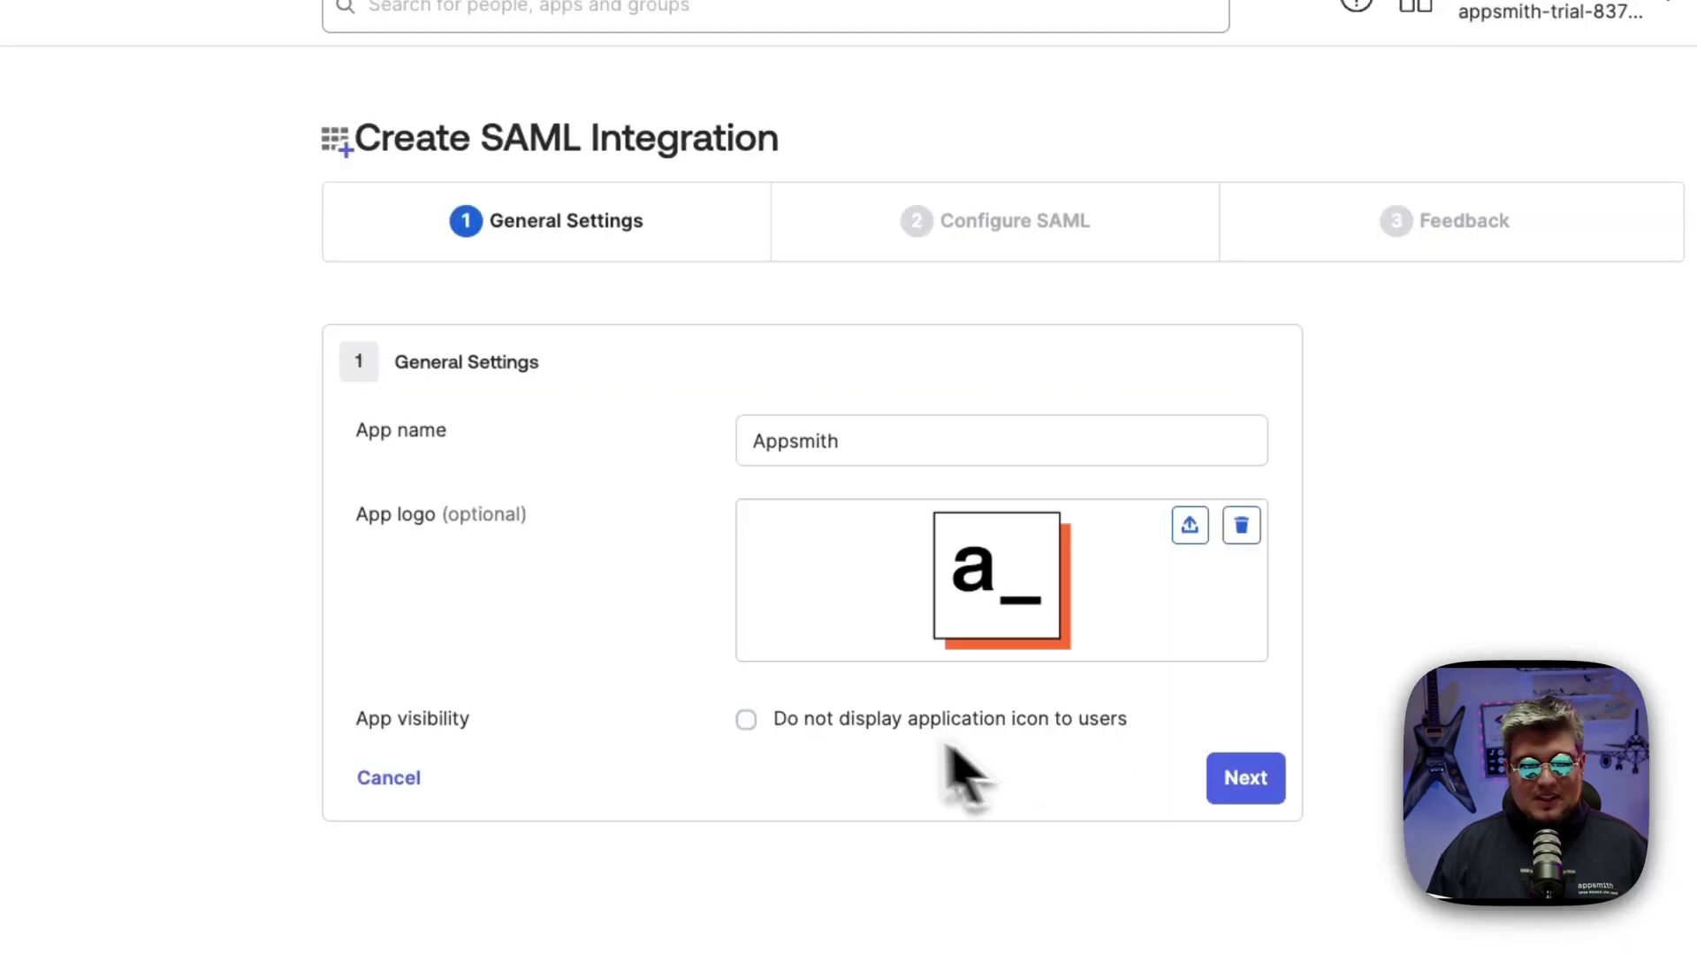
Step: On the Configure SAML step, paste Appsmith's Redirect URL into Single sign-on URL
click(1260, 787)
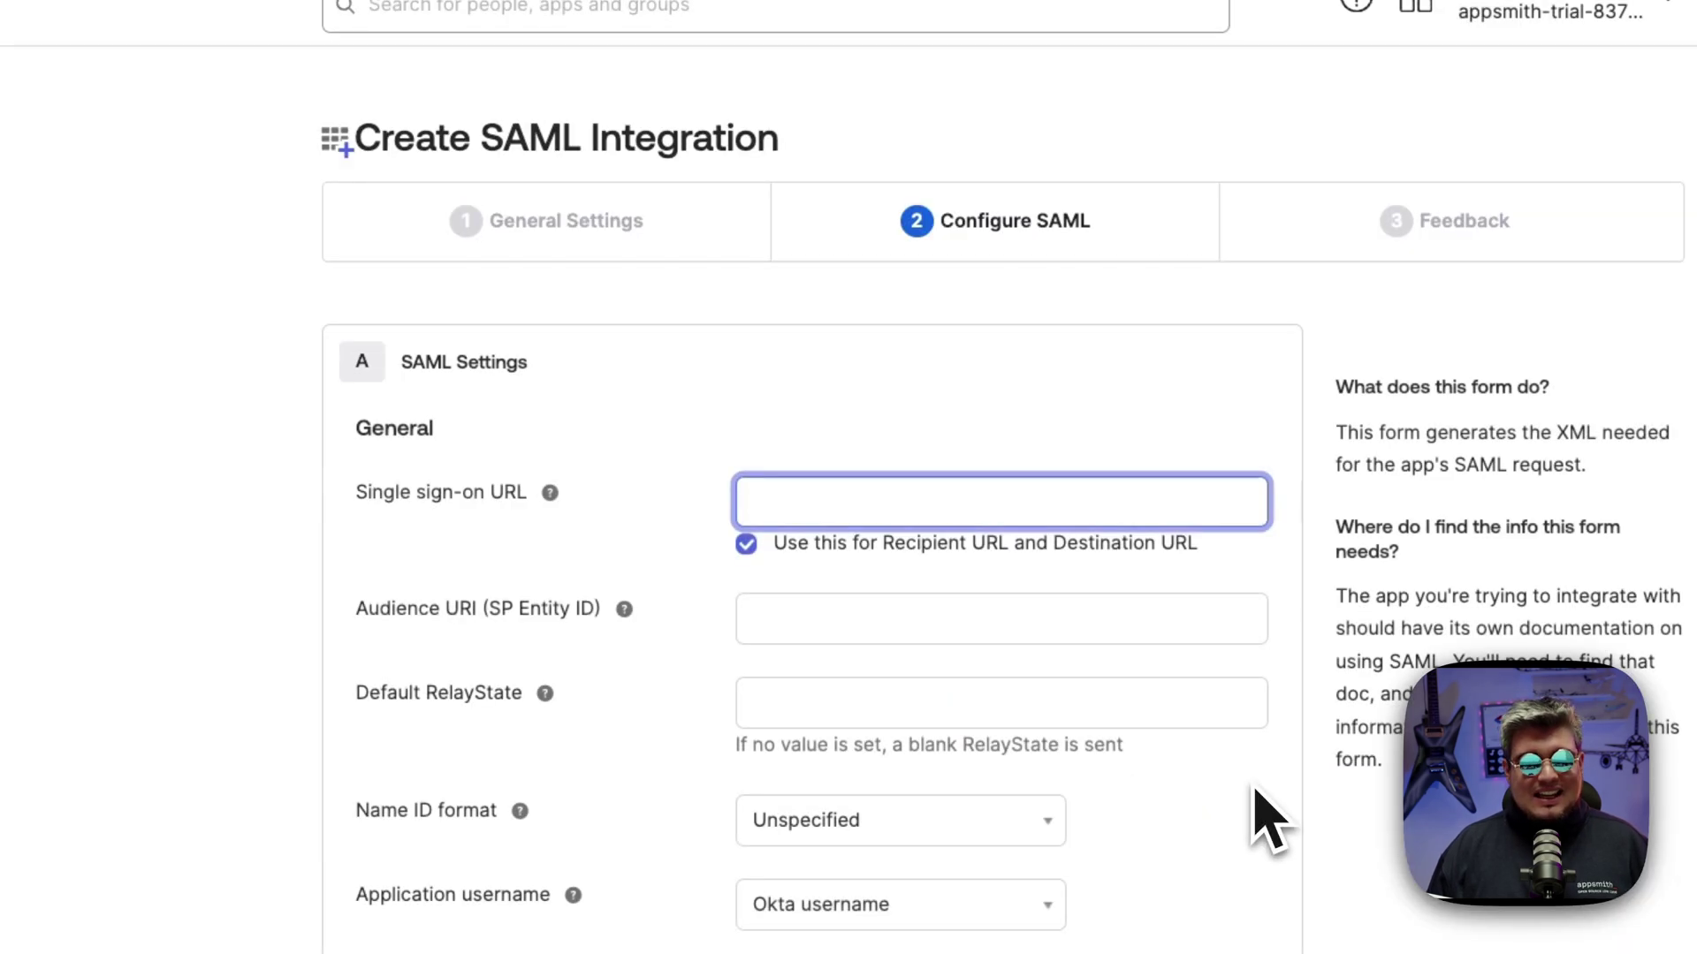
scroll(840, 446, down, 1)
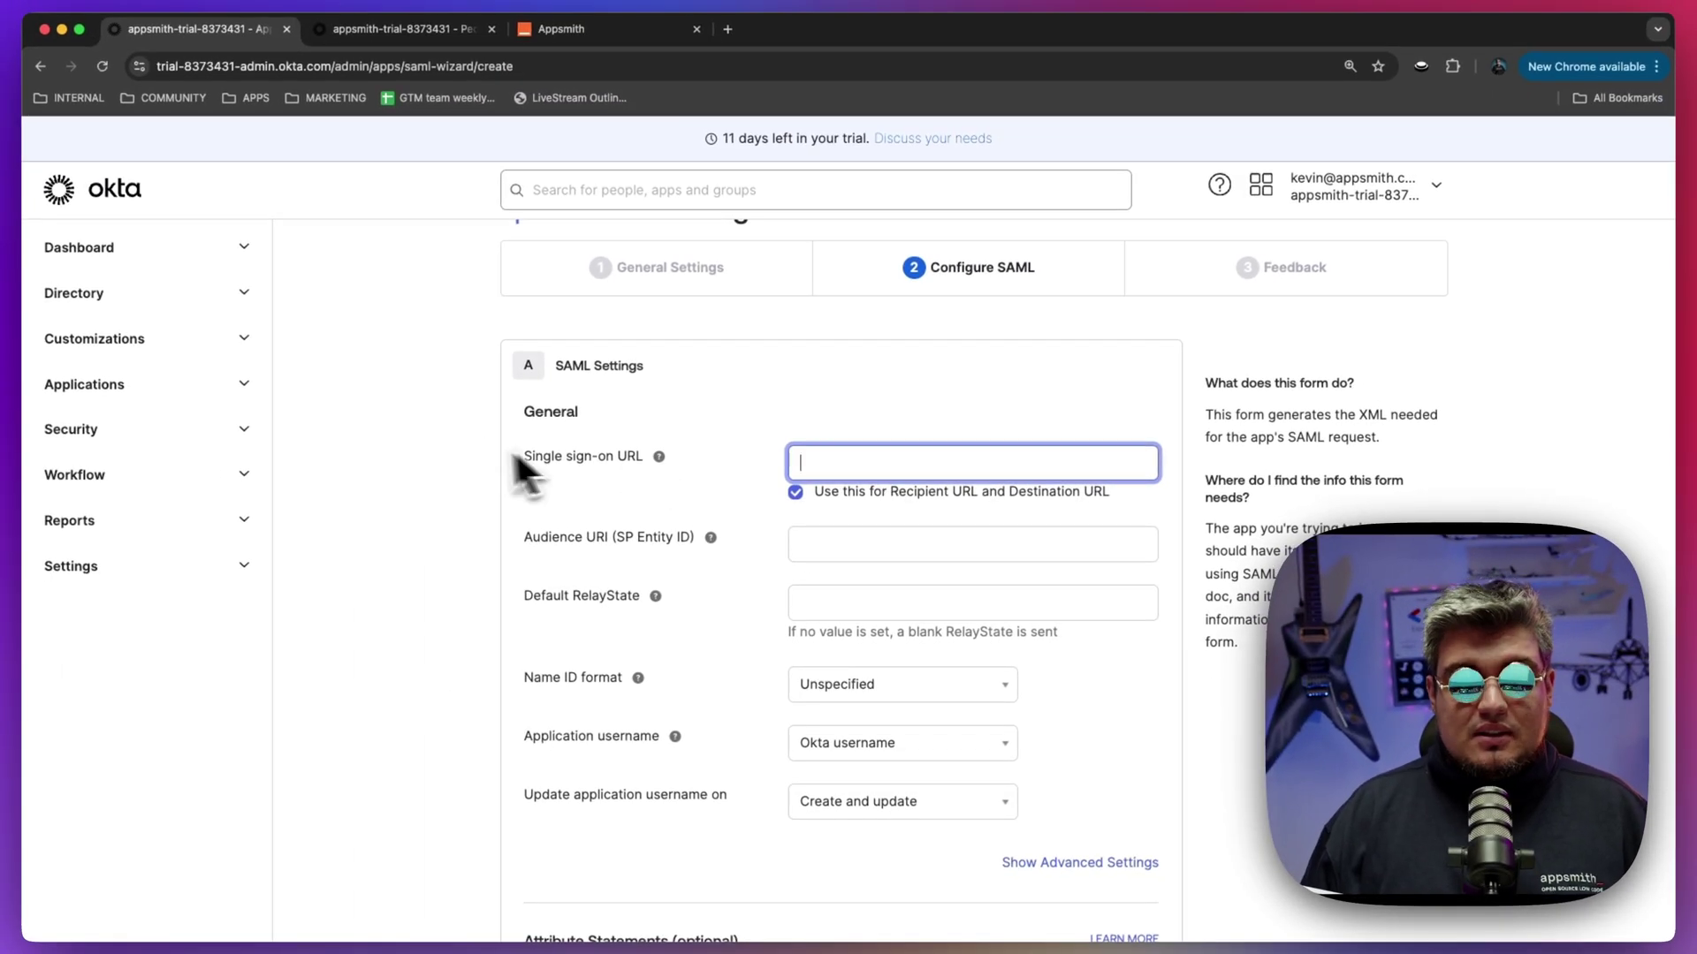
scroll(638, 452, down, 1)
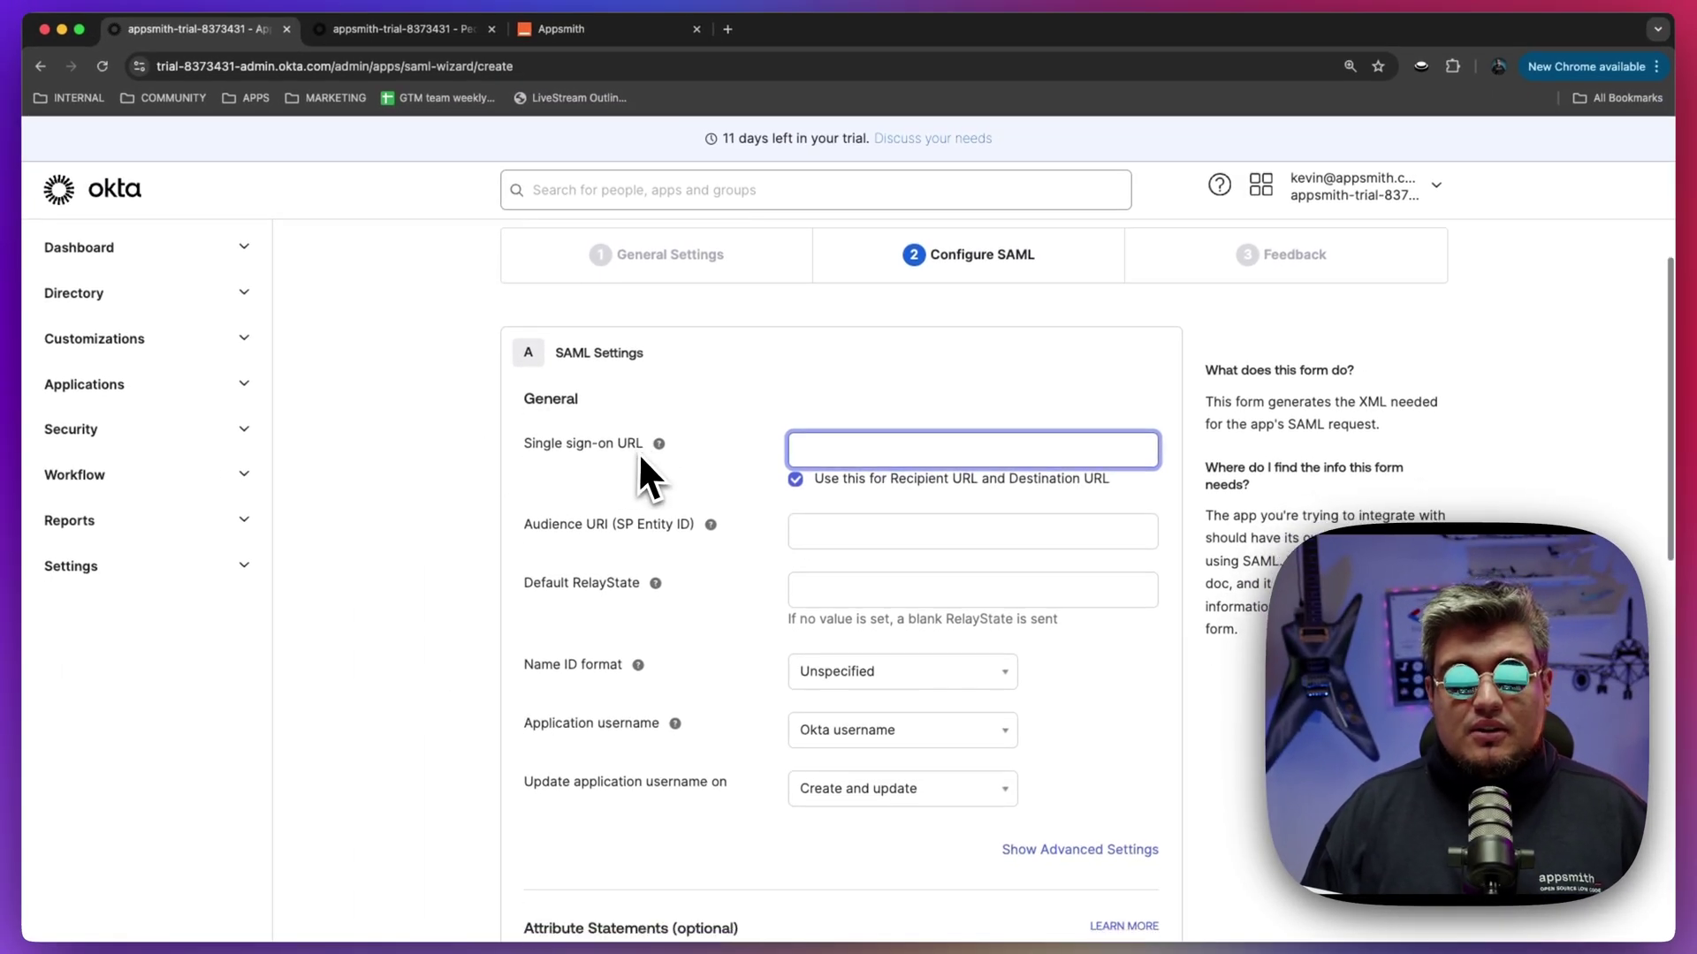
scroll(565, 495, up, 1)
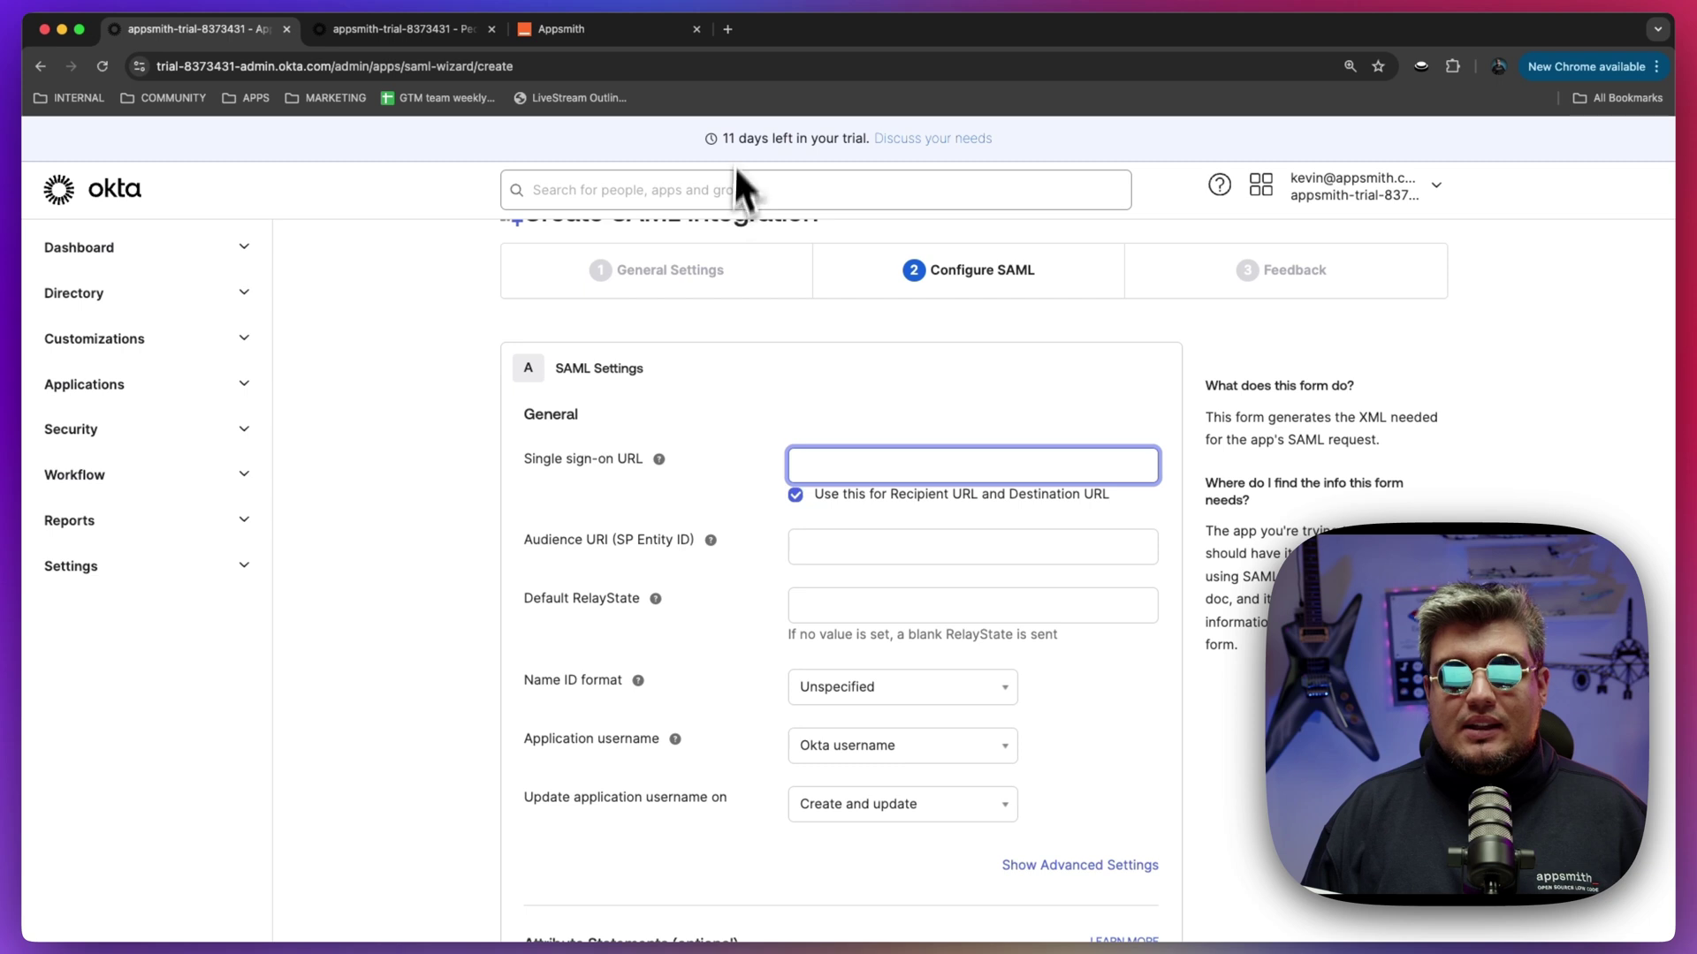
click(583, 30)
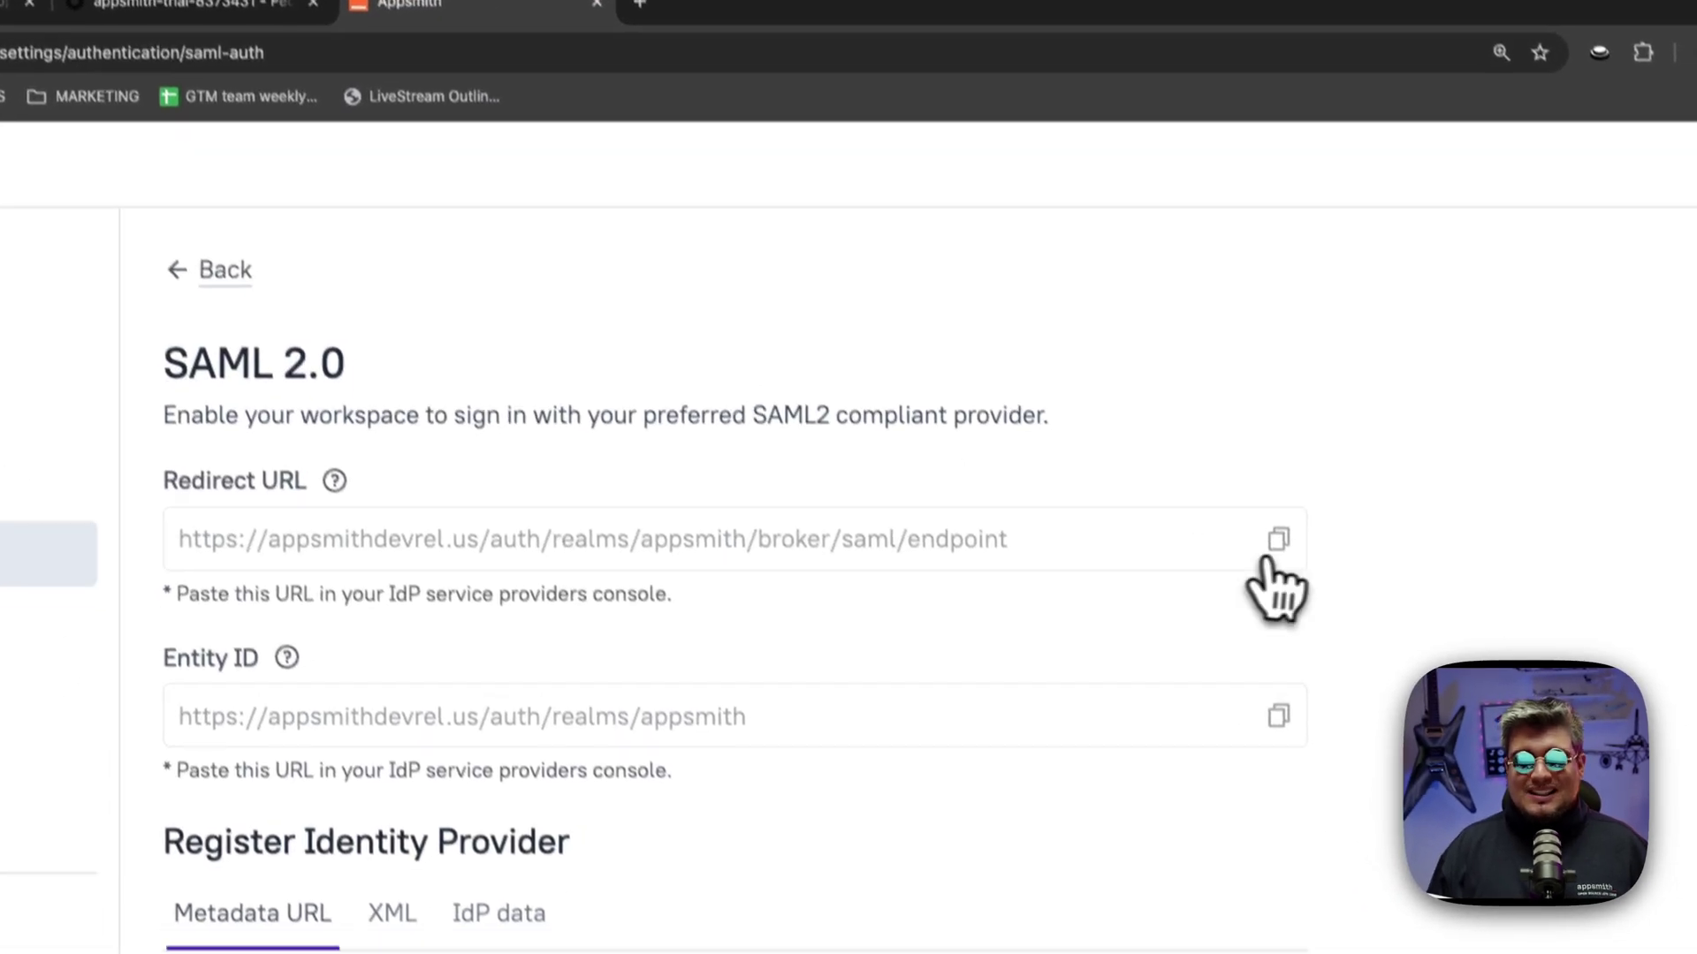
click(1294, 573)
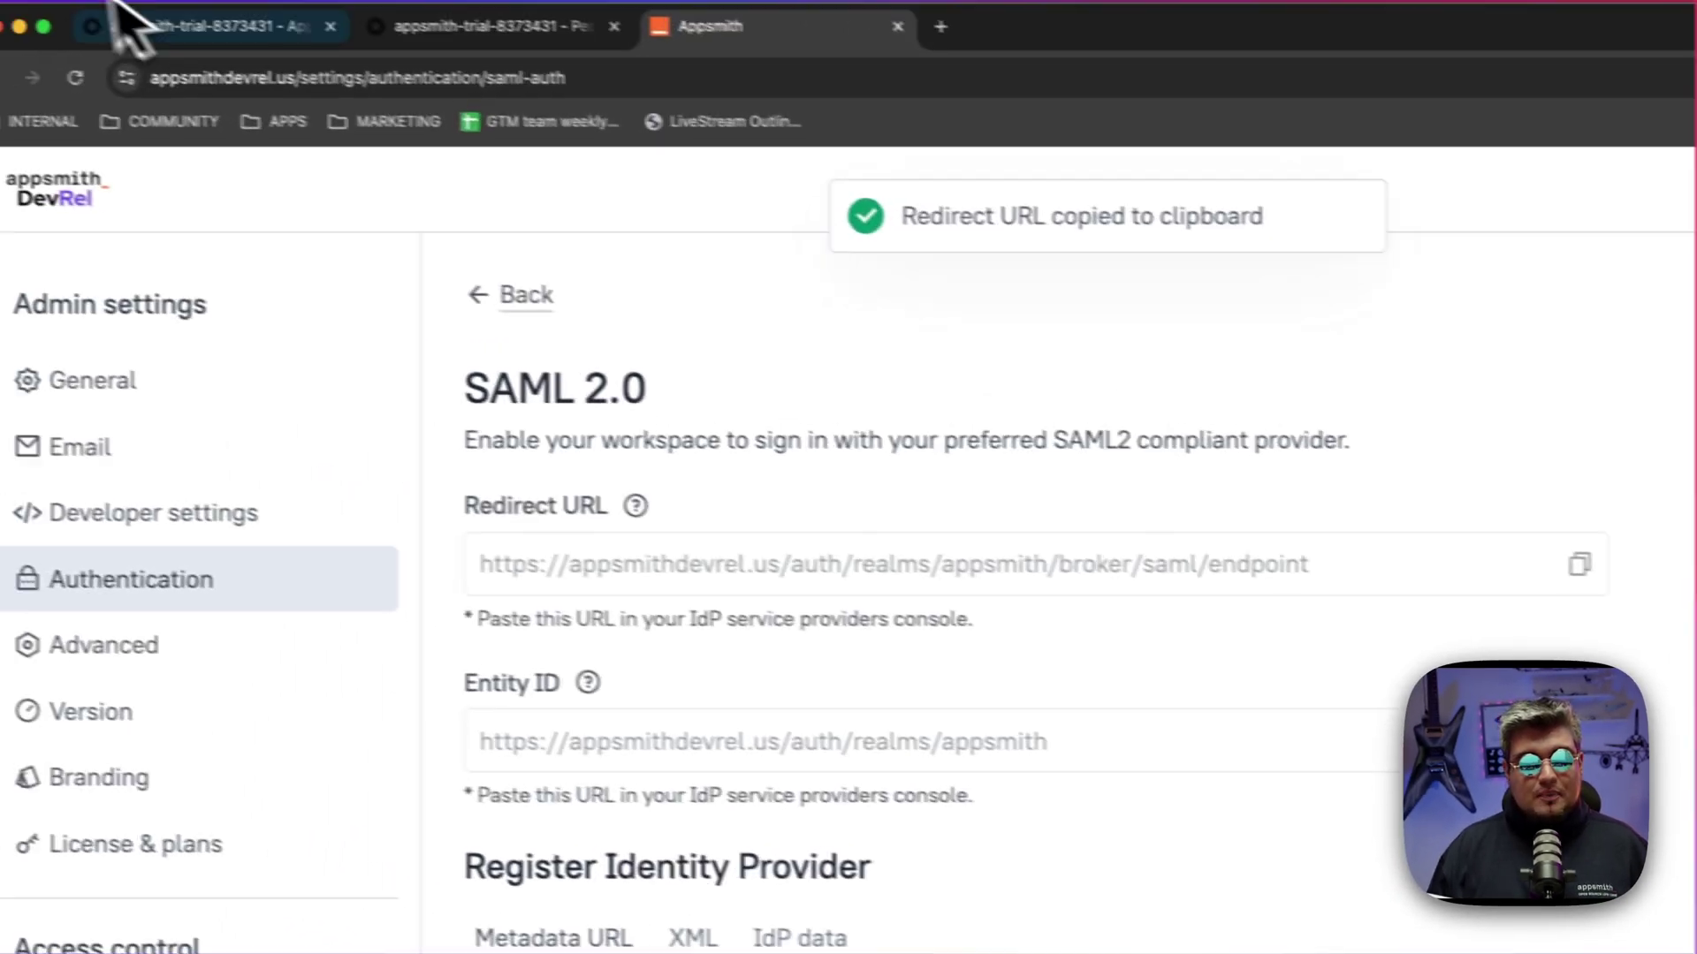
click(265, 26)
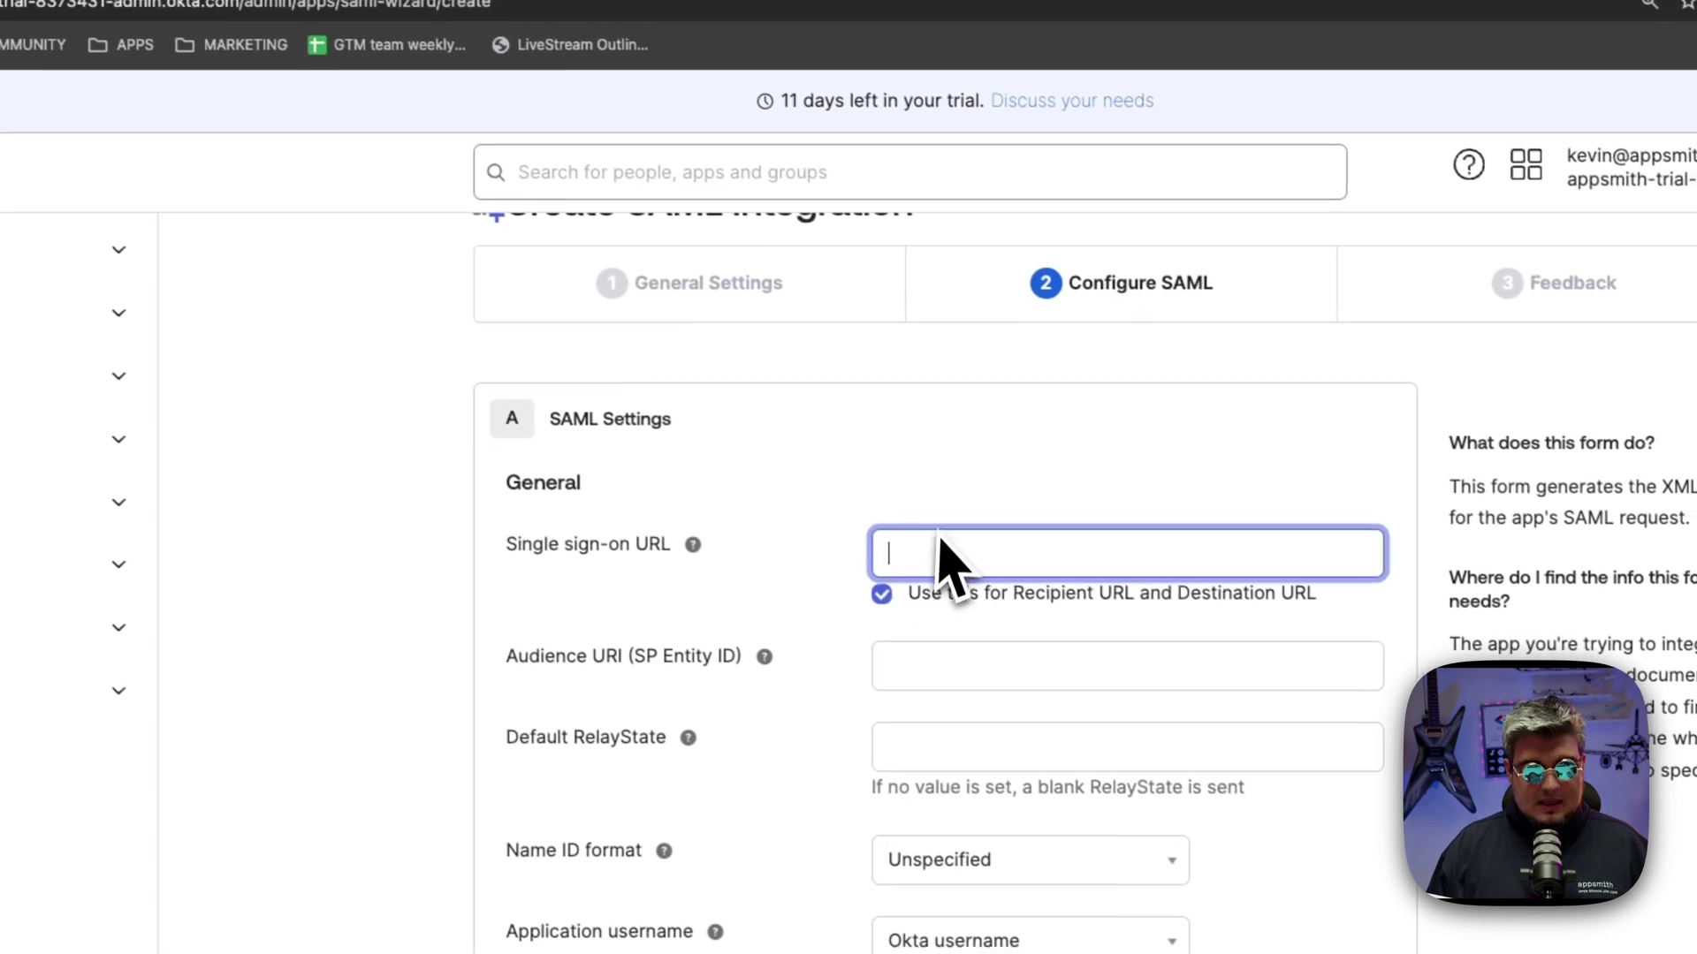
key(super+v)
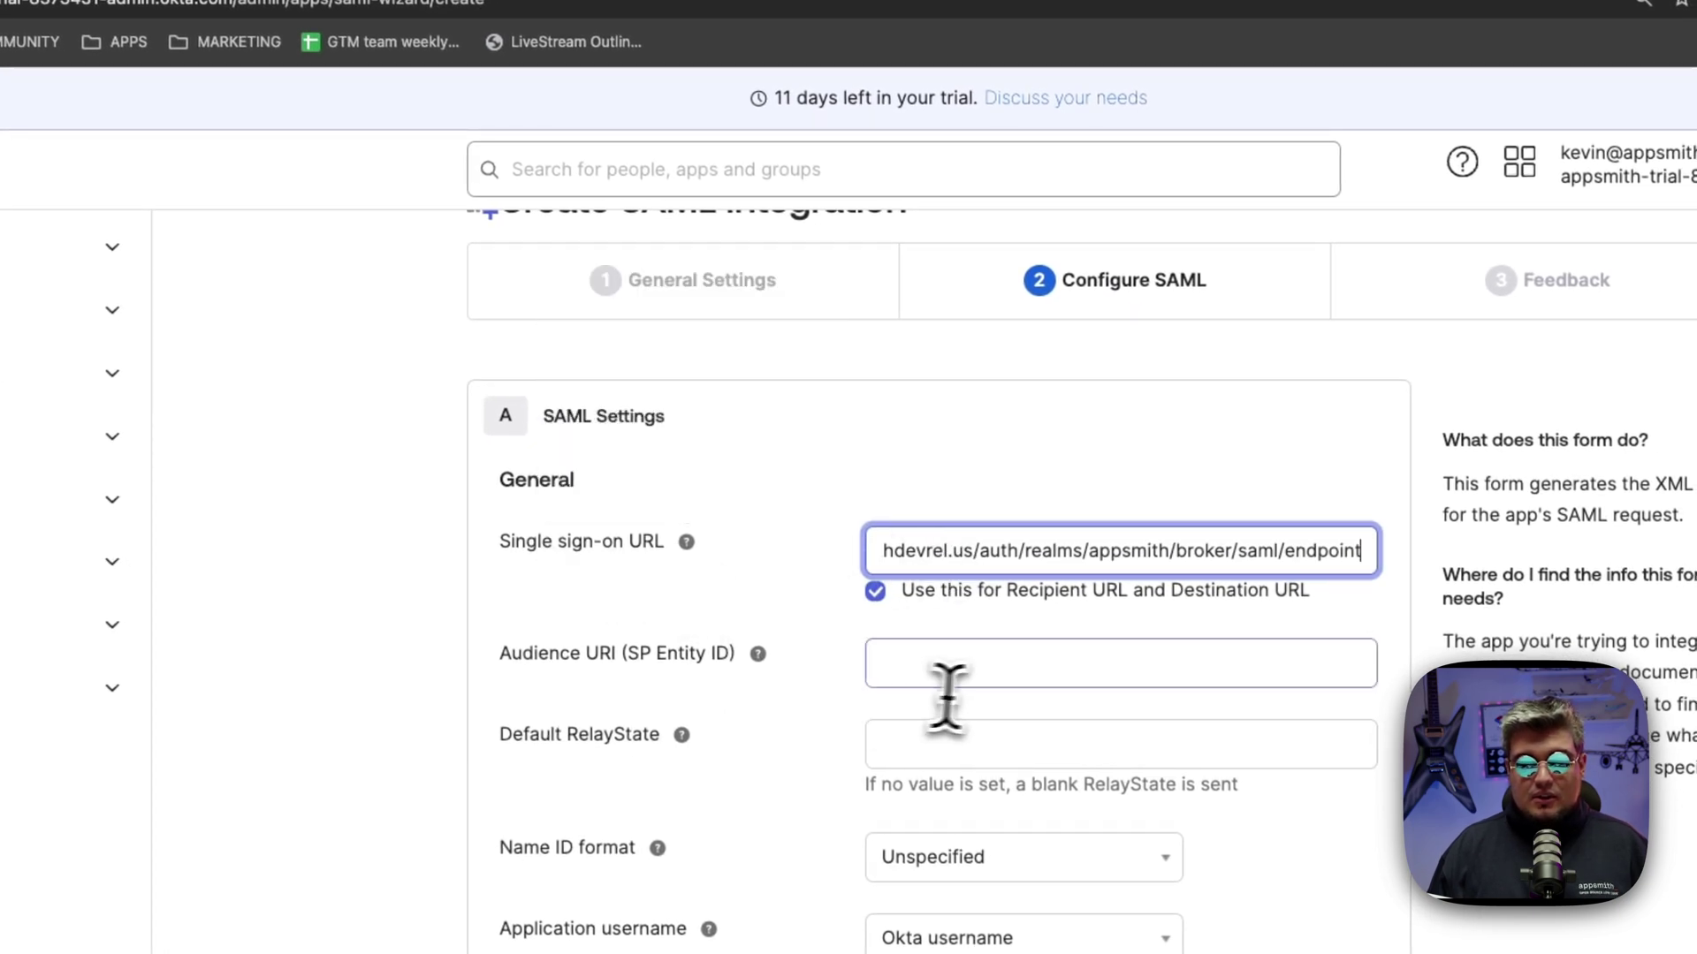
Step: Paste Appsmith's Entity ID into the Audience URI field
click(975, 672)
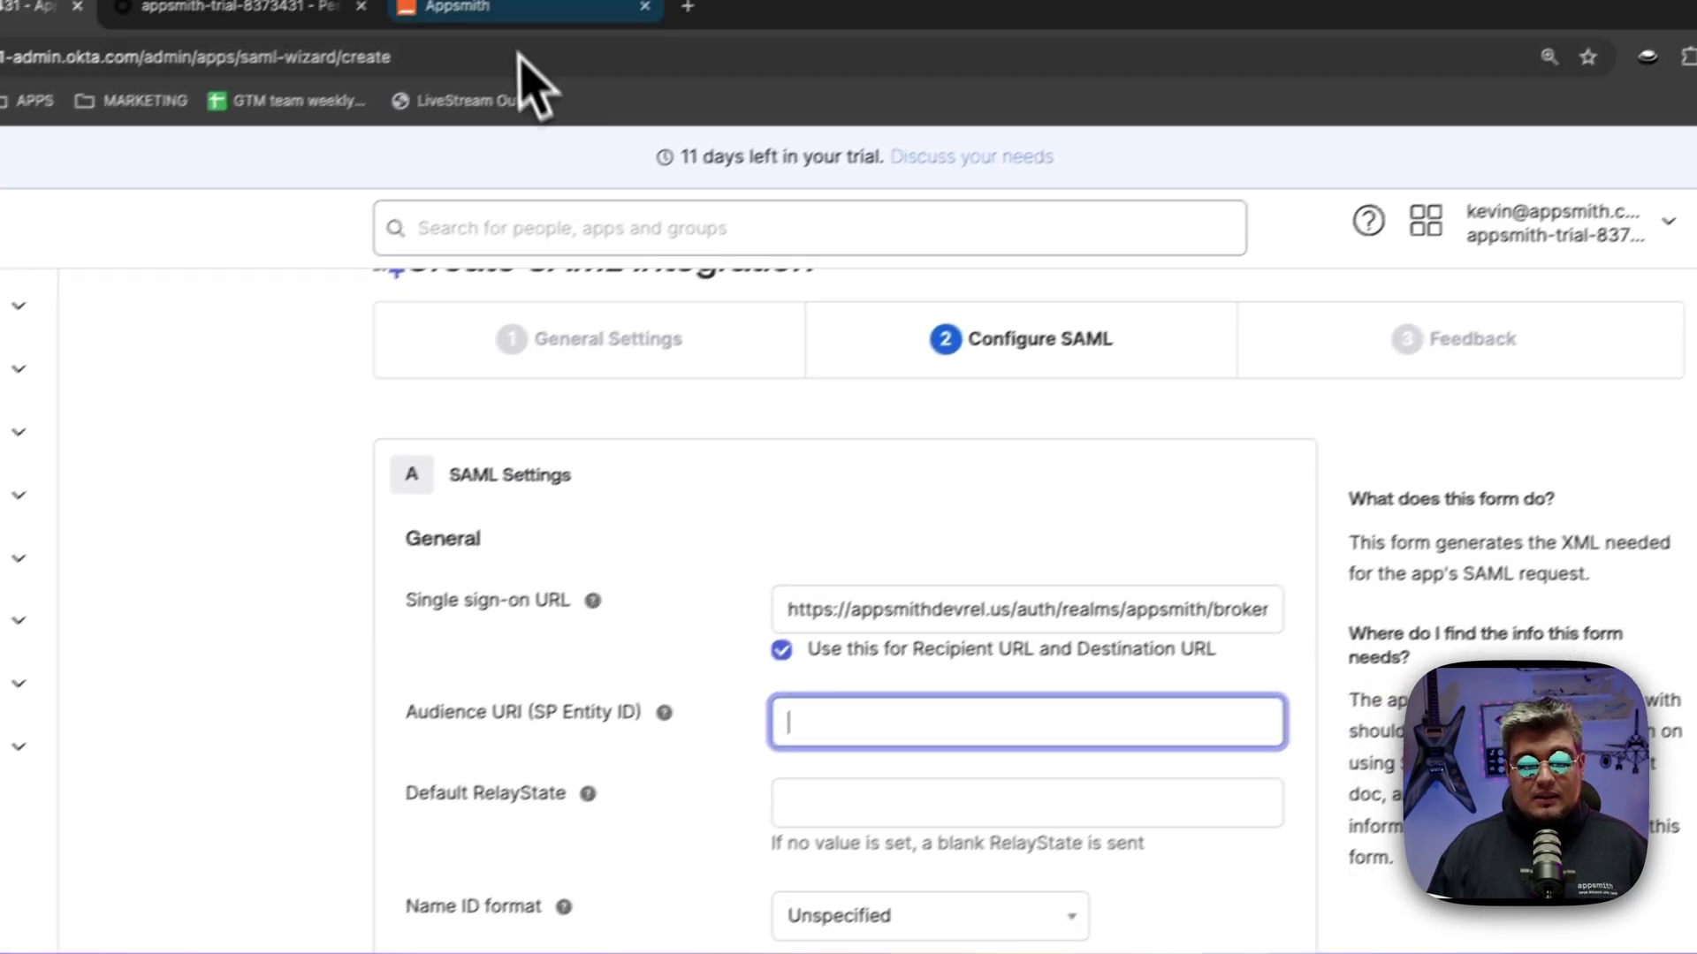
click(568, 23)
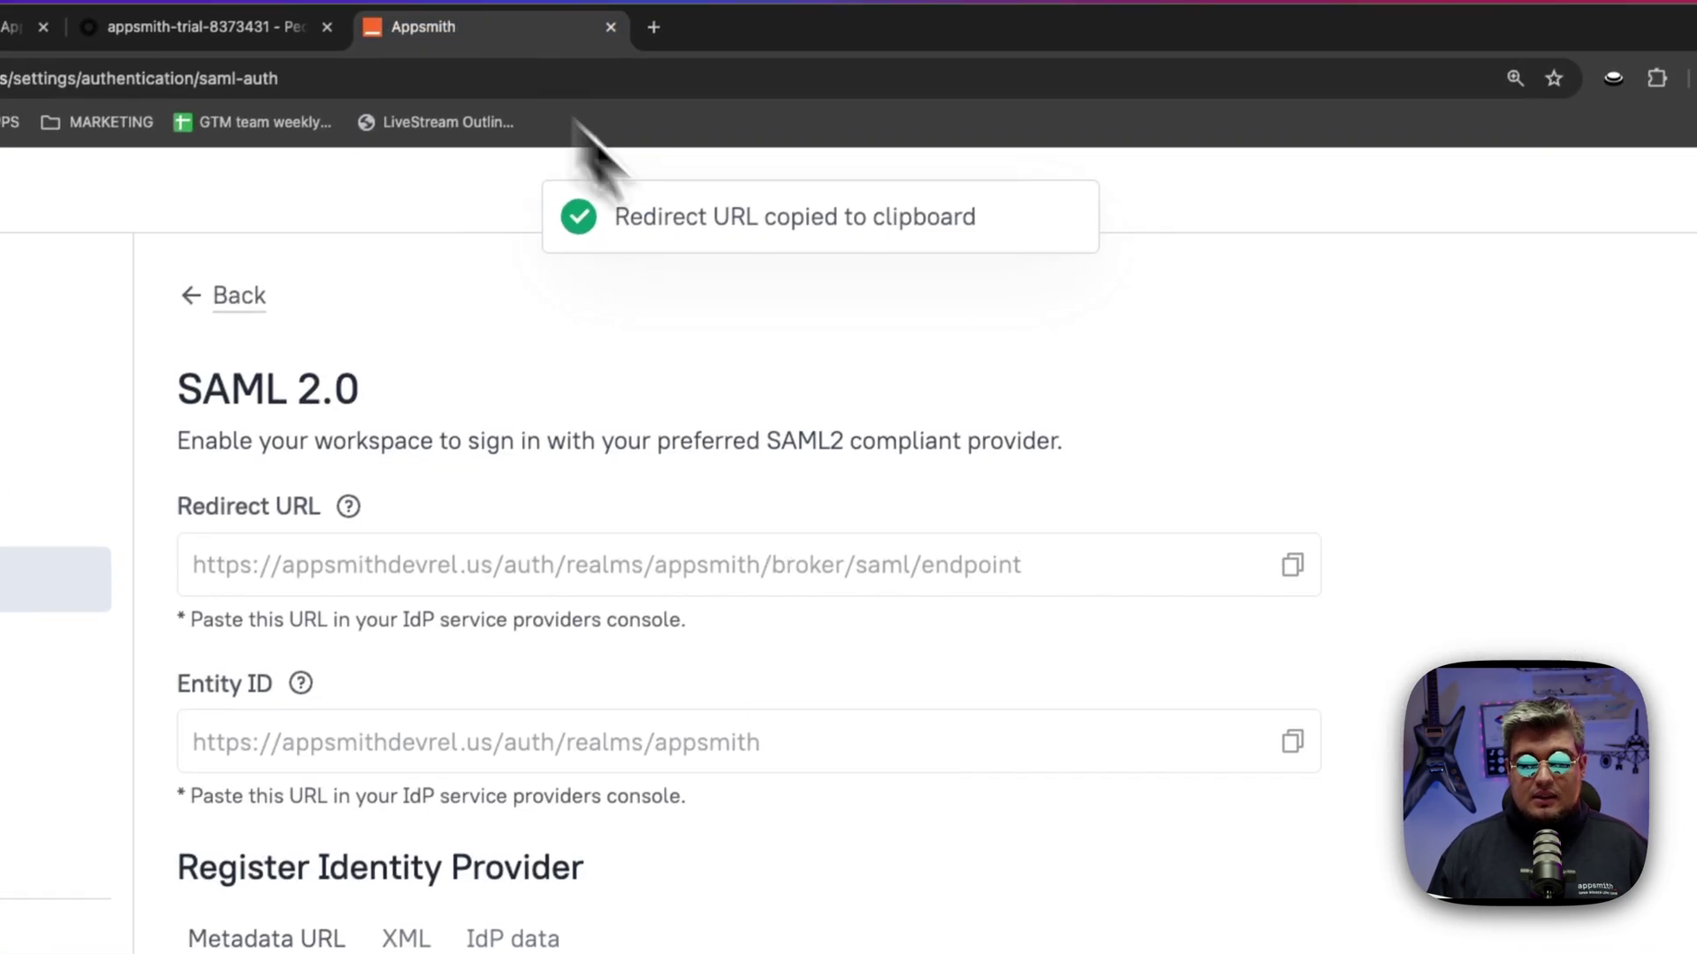
click(1258, 570)
click(262, 30)
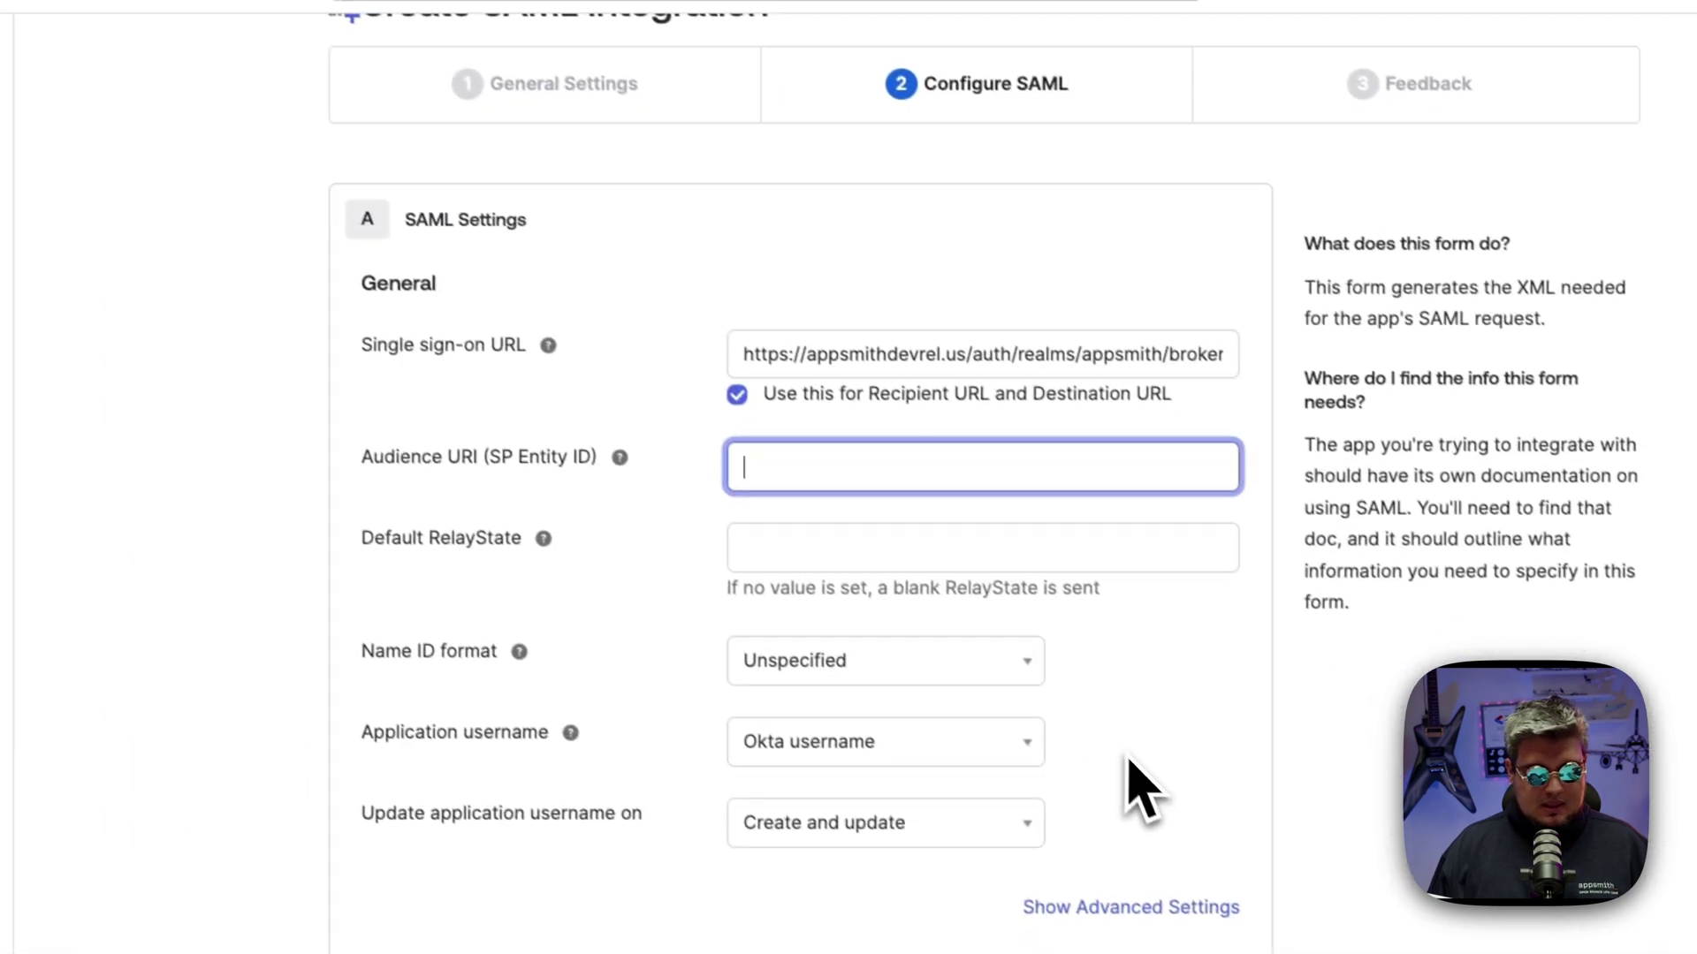
key(ctrl+v)
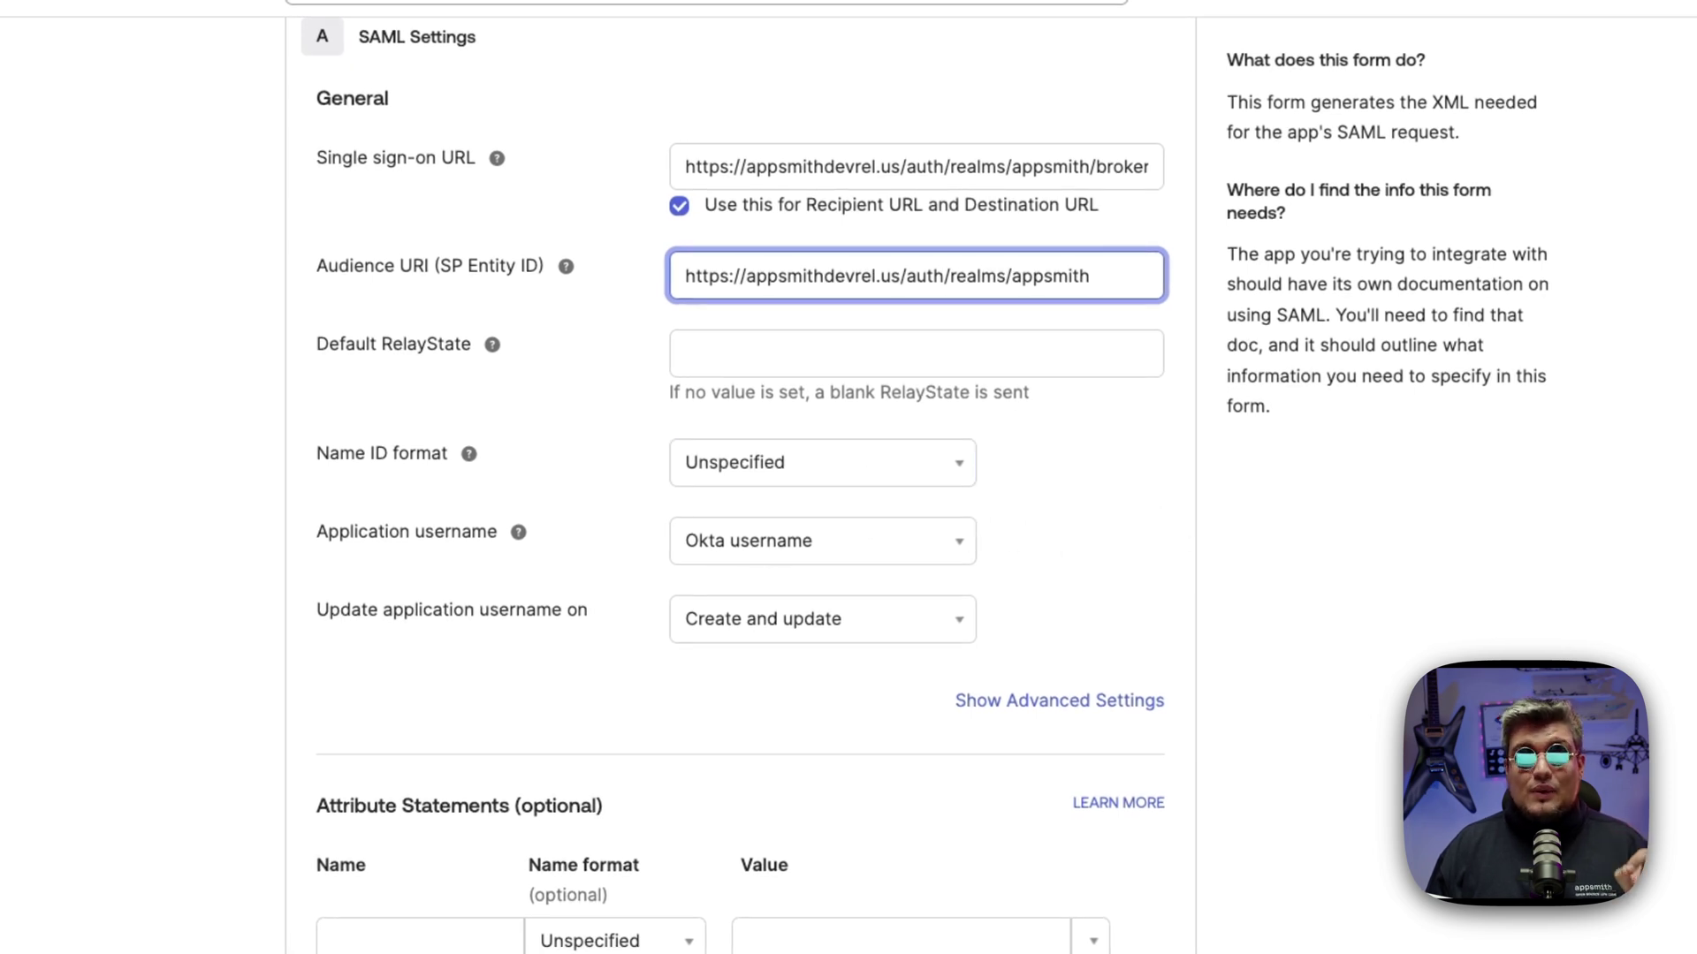
Step: Choose EmailAddress for Name ID format and Email for Application username, then review the form below
click(819, 478)
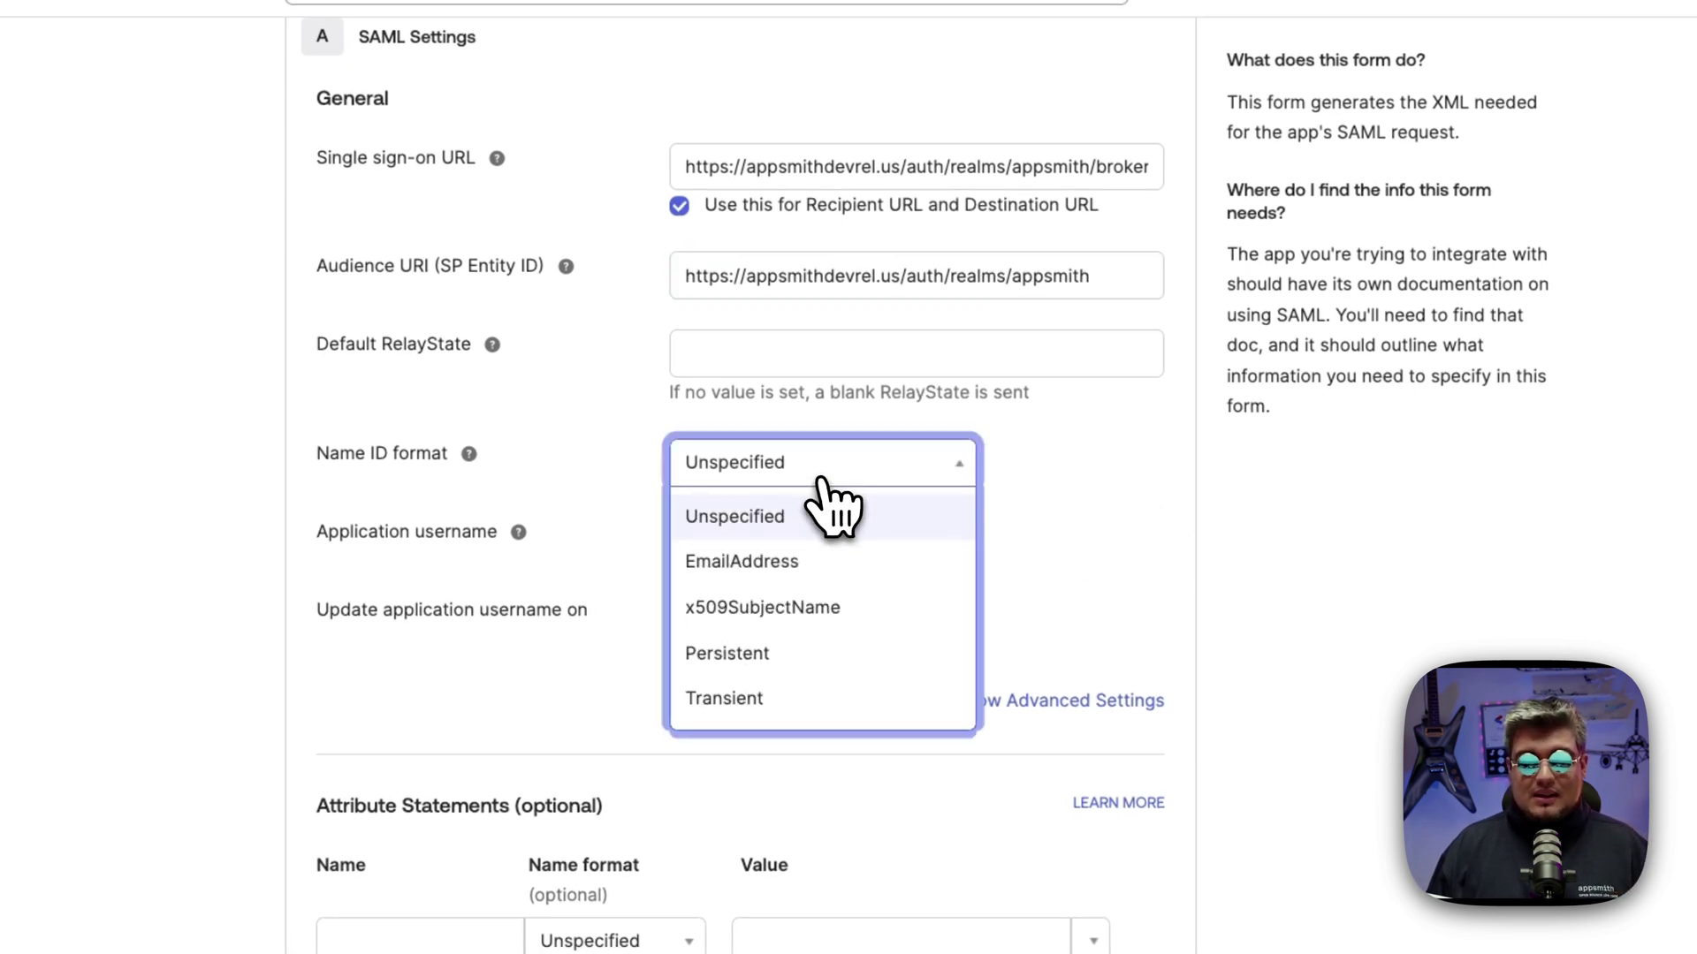
click(827, 568)
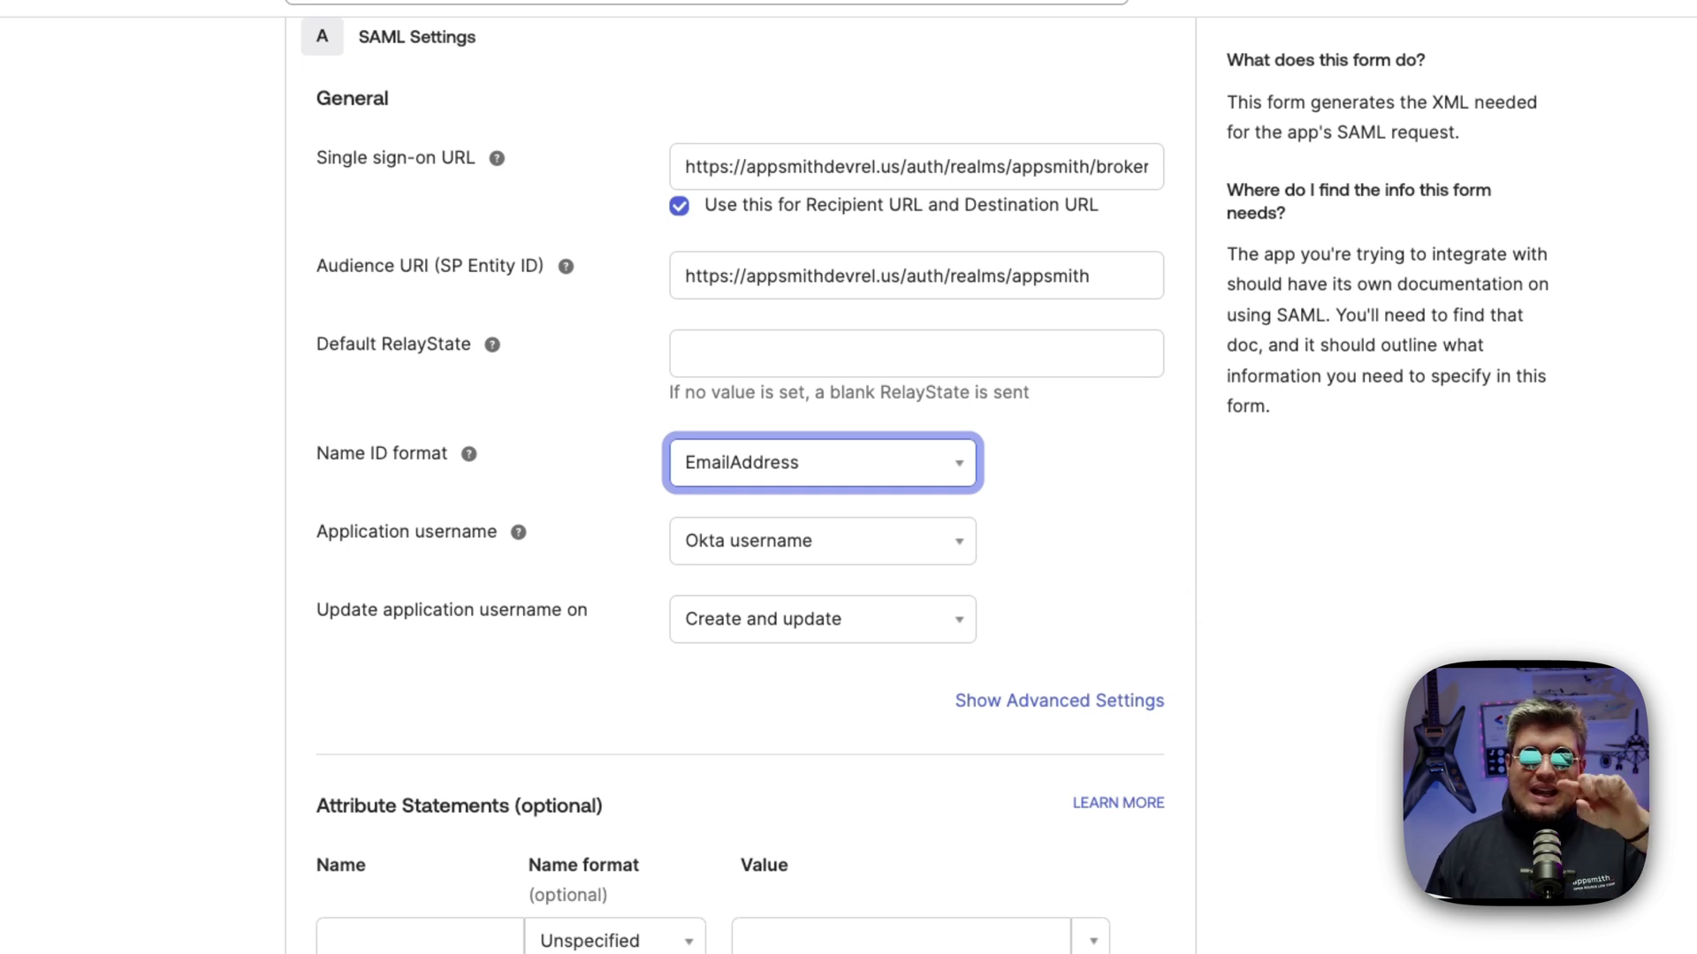
click(747, 557)
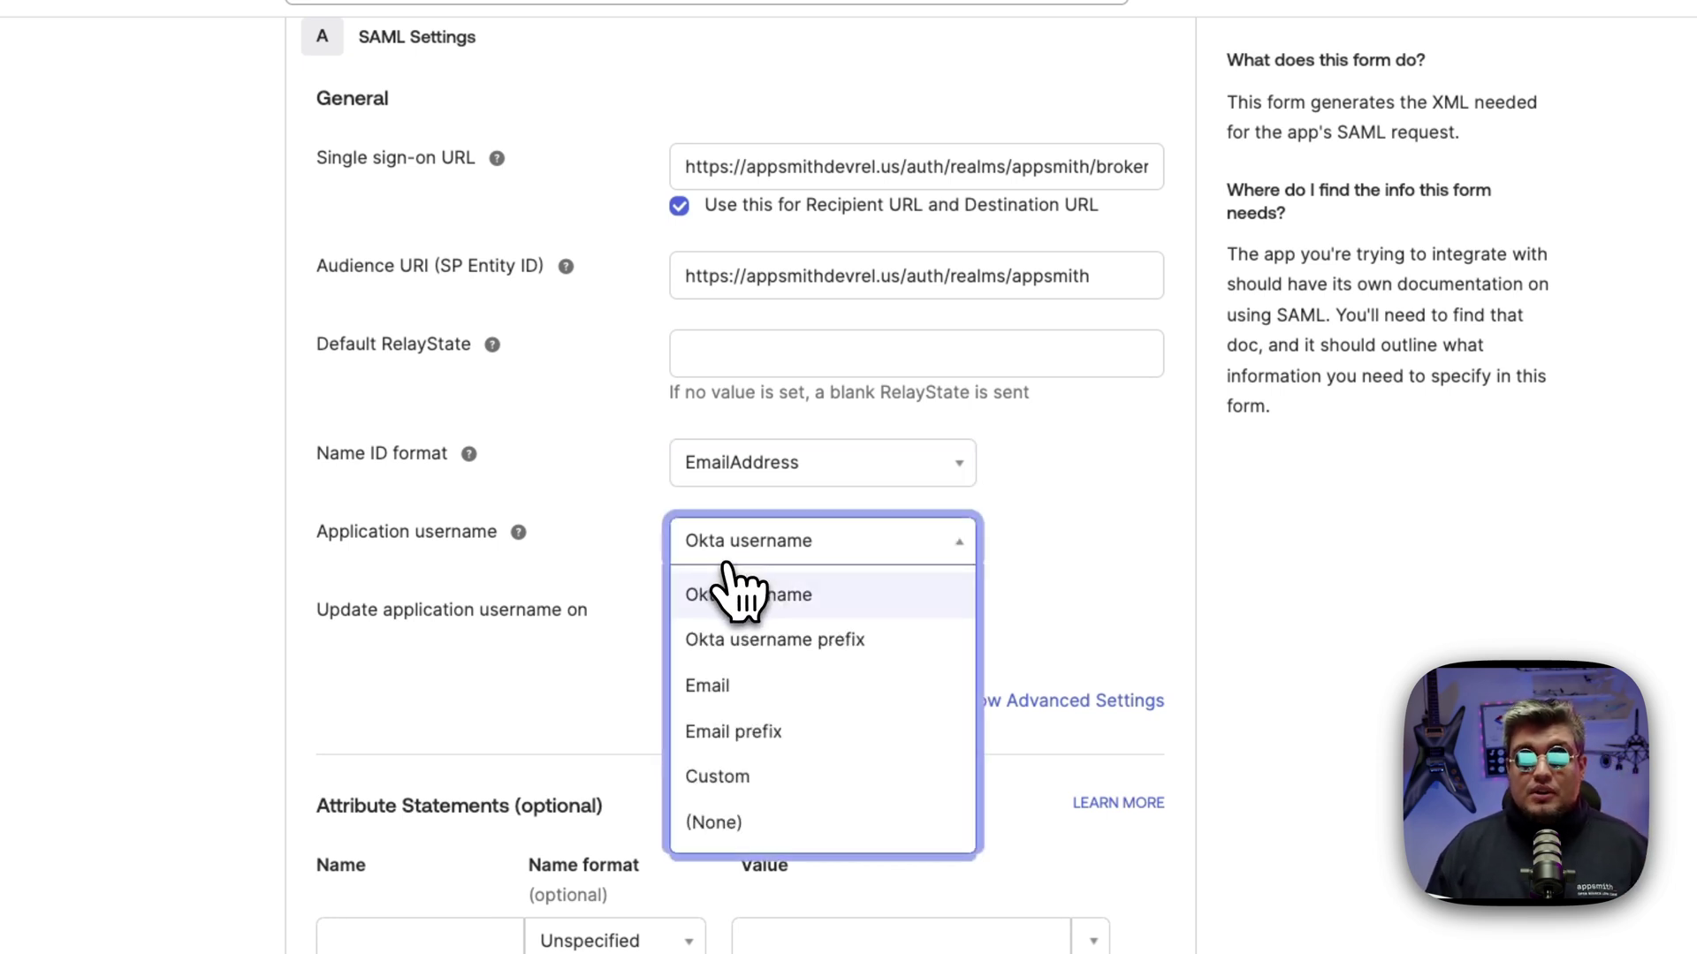
click(802, 690)
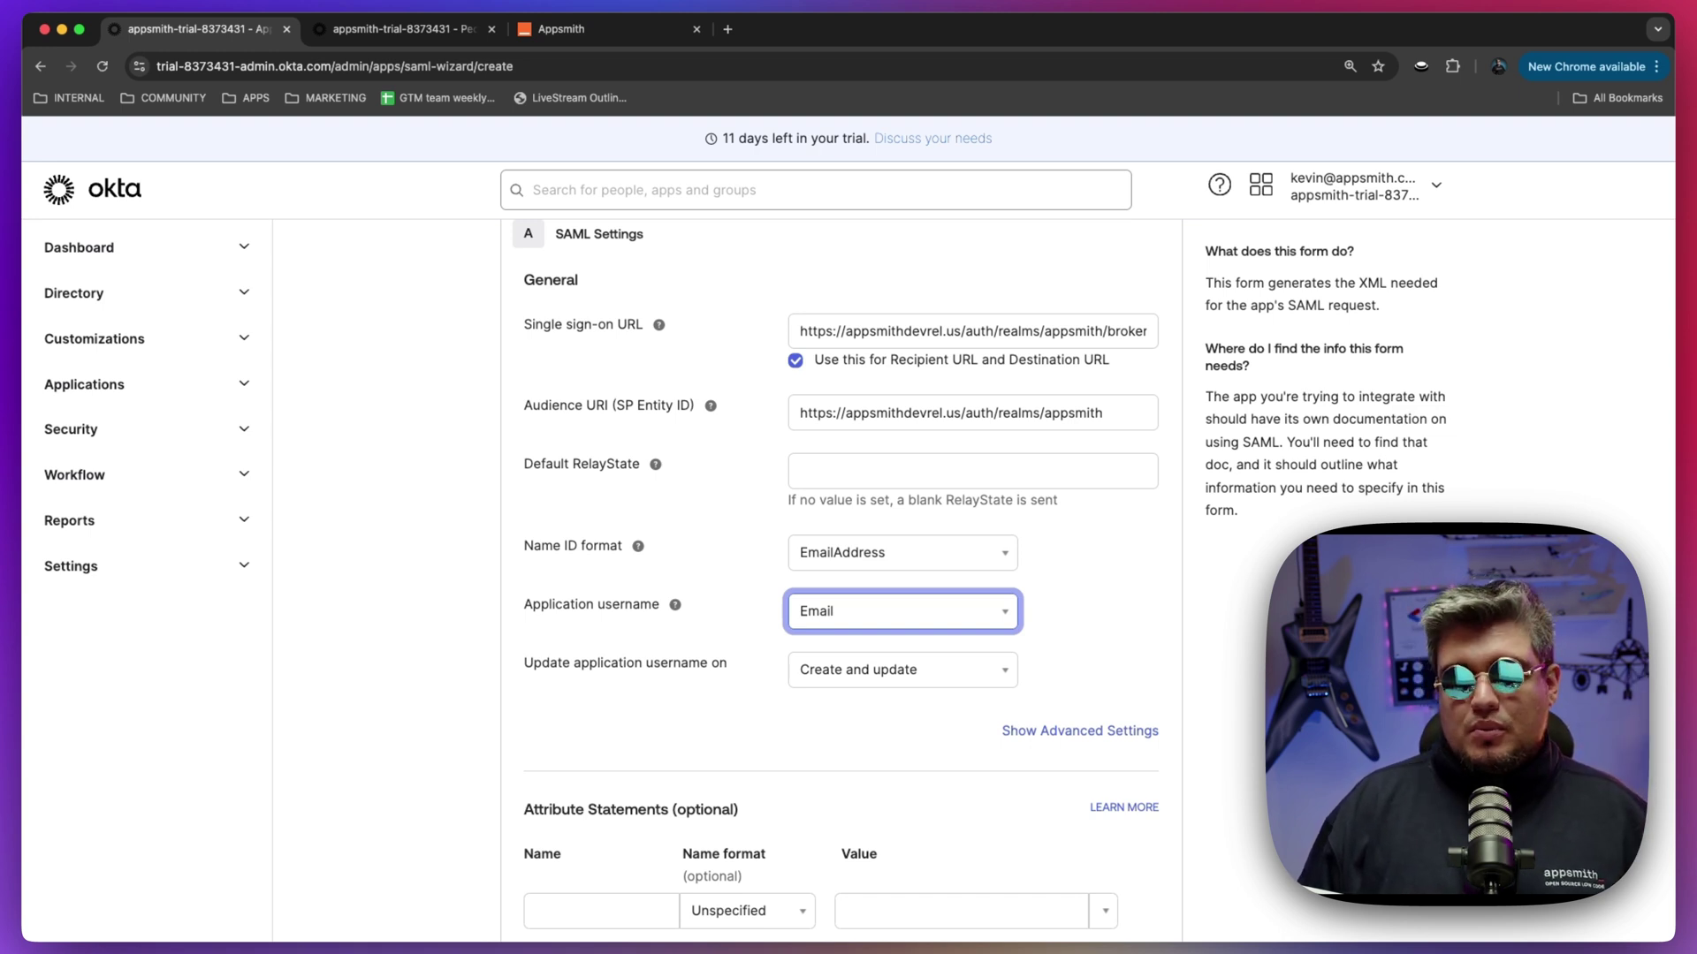
scroll(881, 714, down, 3)
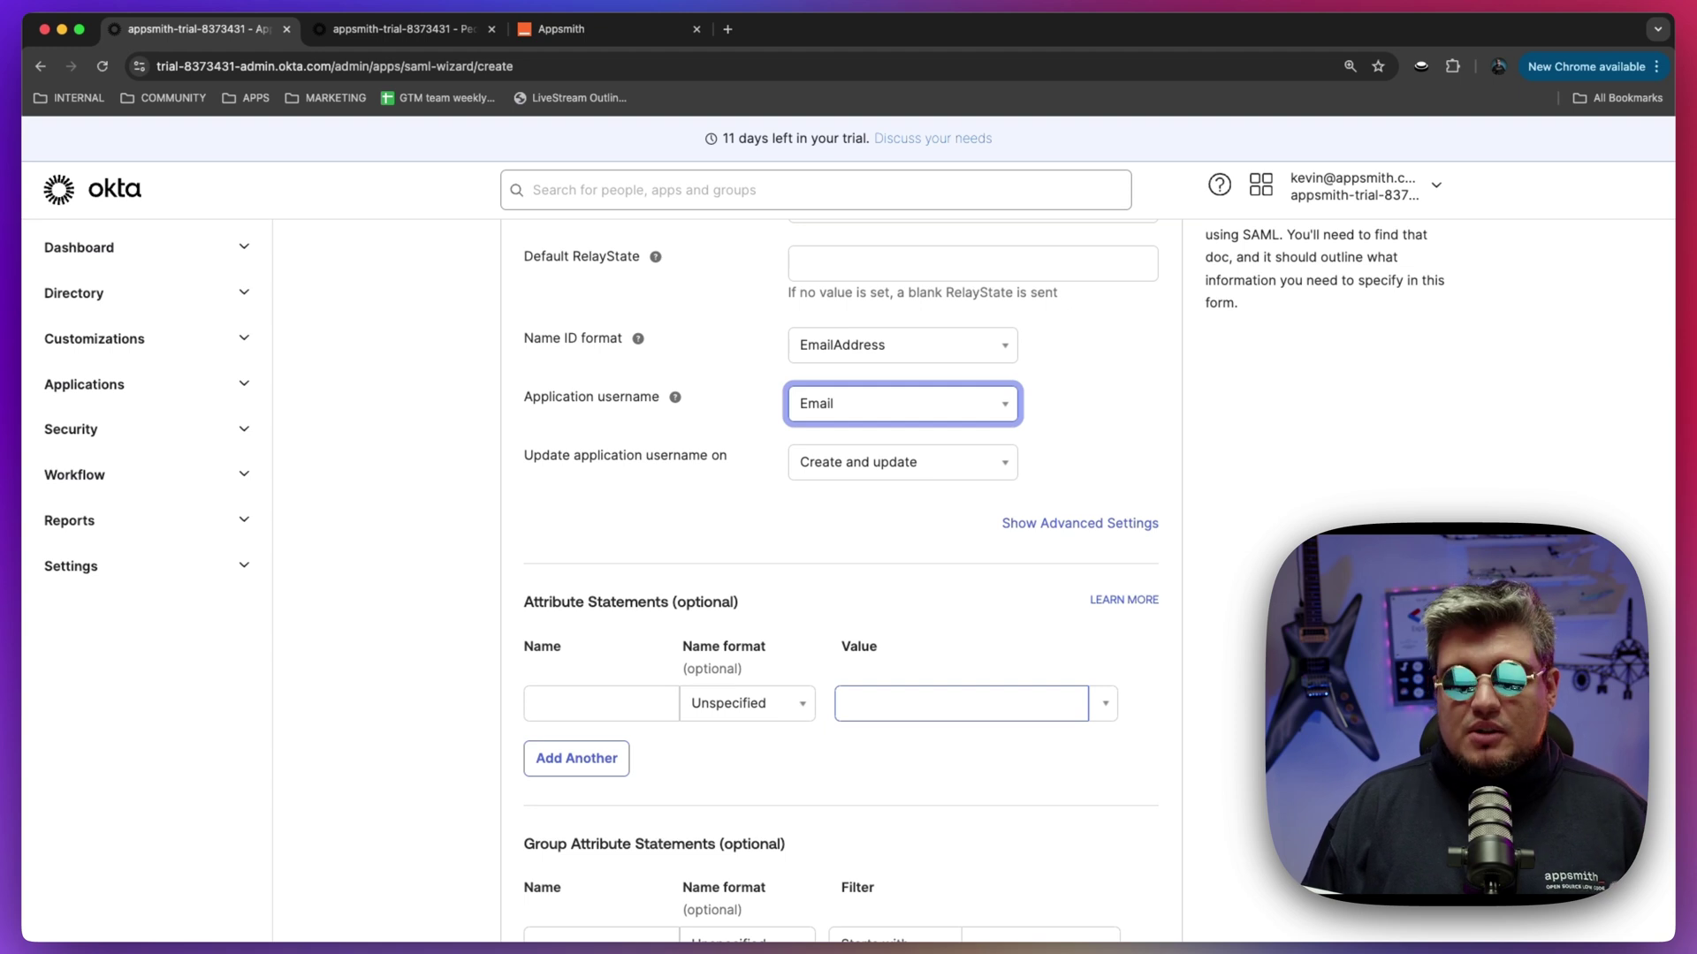
scroll(881, 712, down, 5)
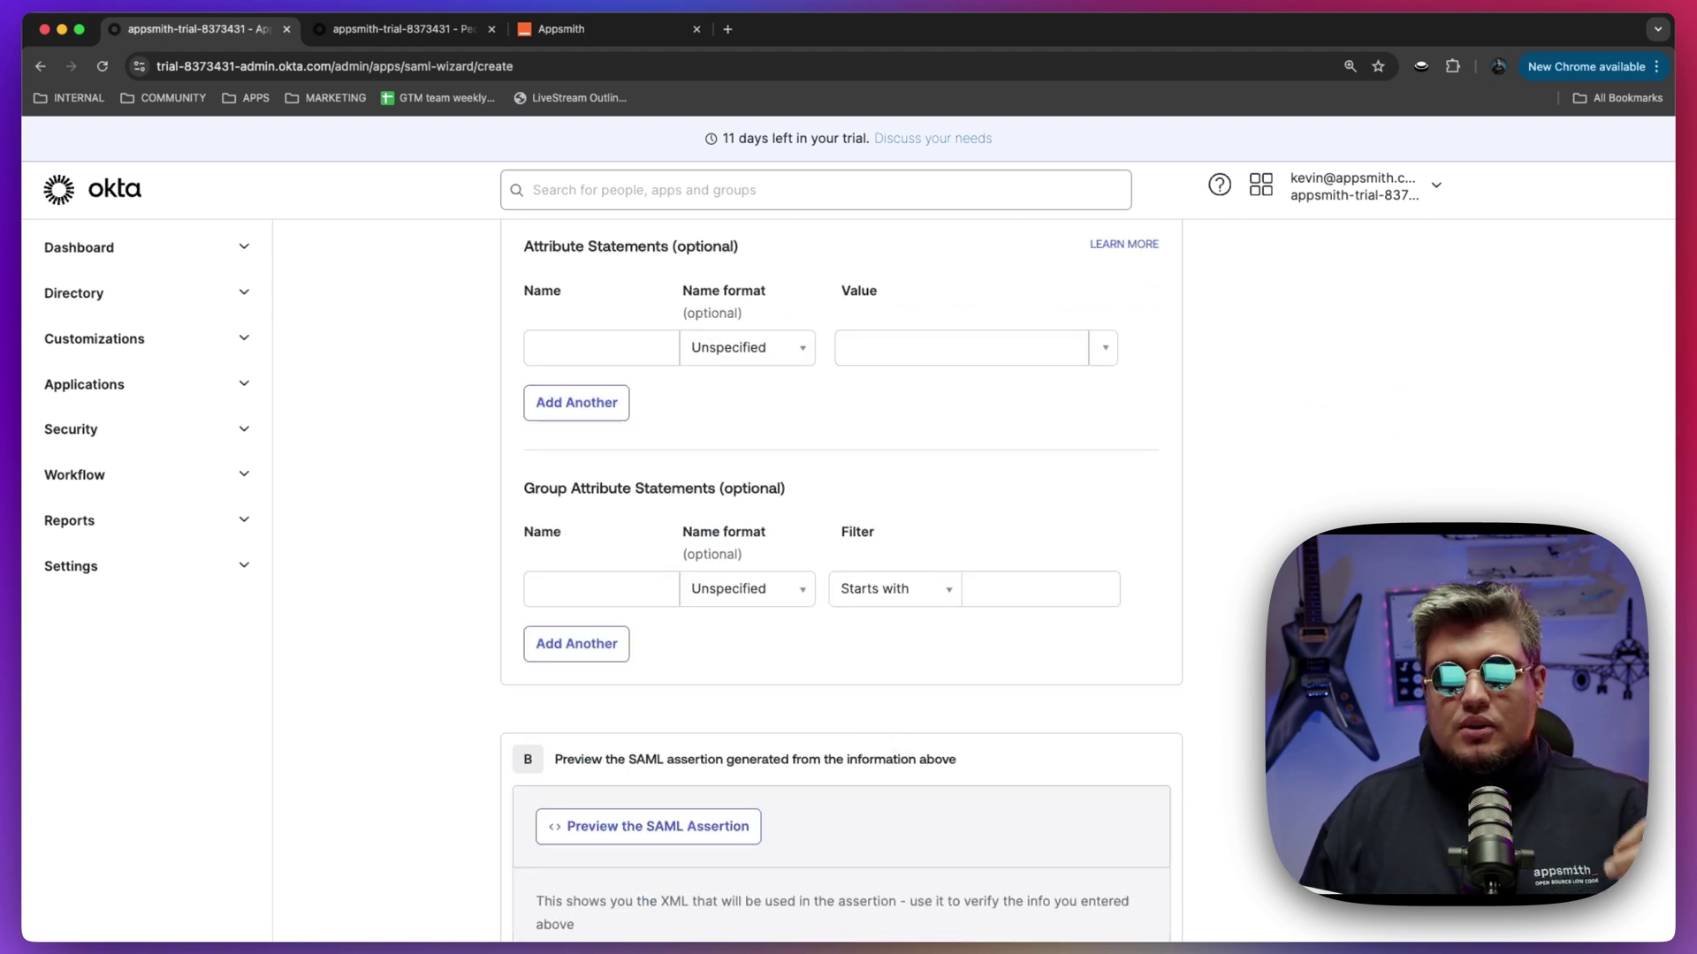
scroll(840, 574, down, 3)
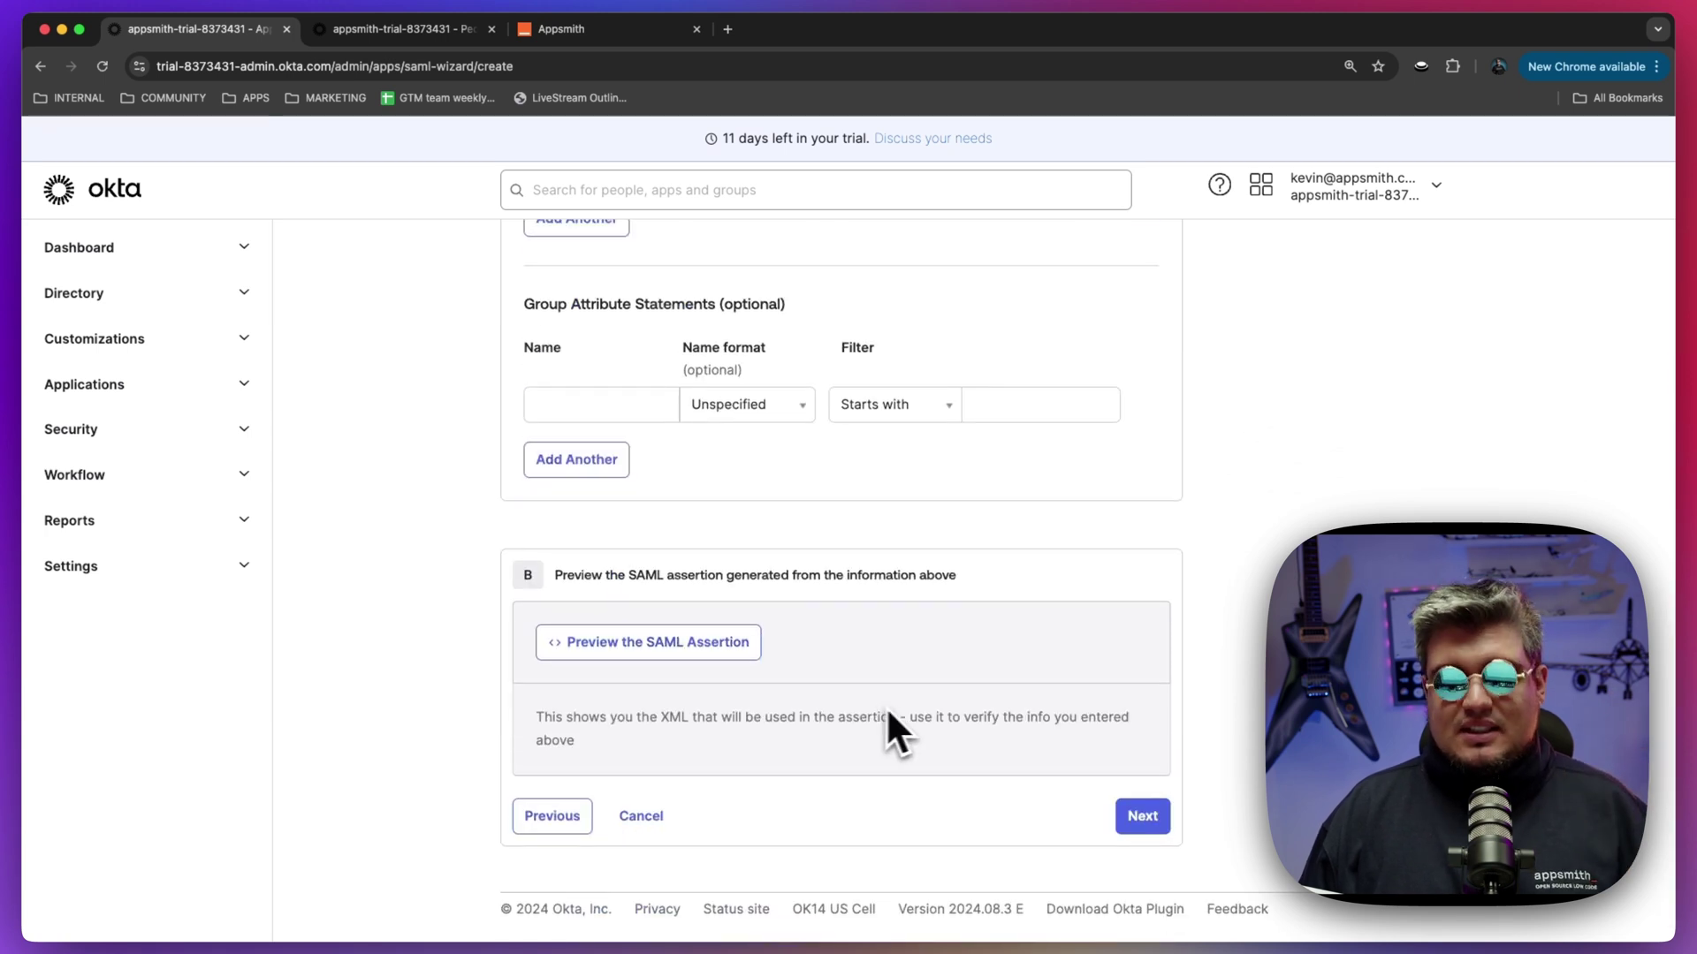
Step: Advance to the Feedback step, leave its optional questions blank, and finish the wizard
click(1142, 815)
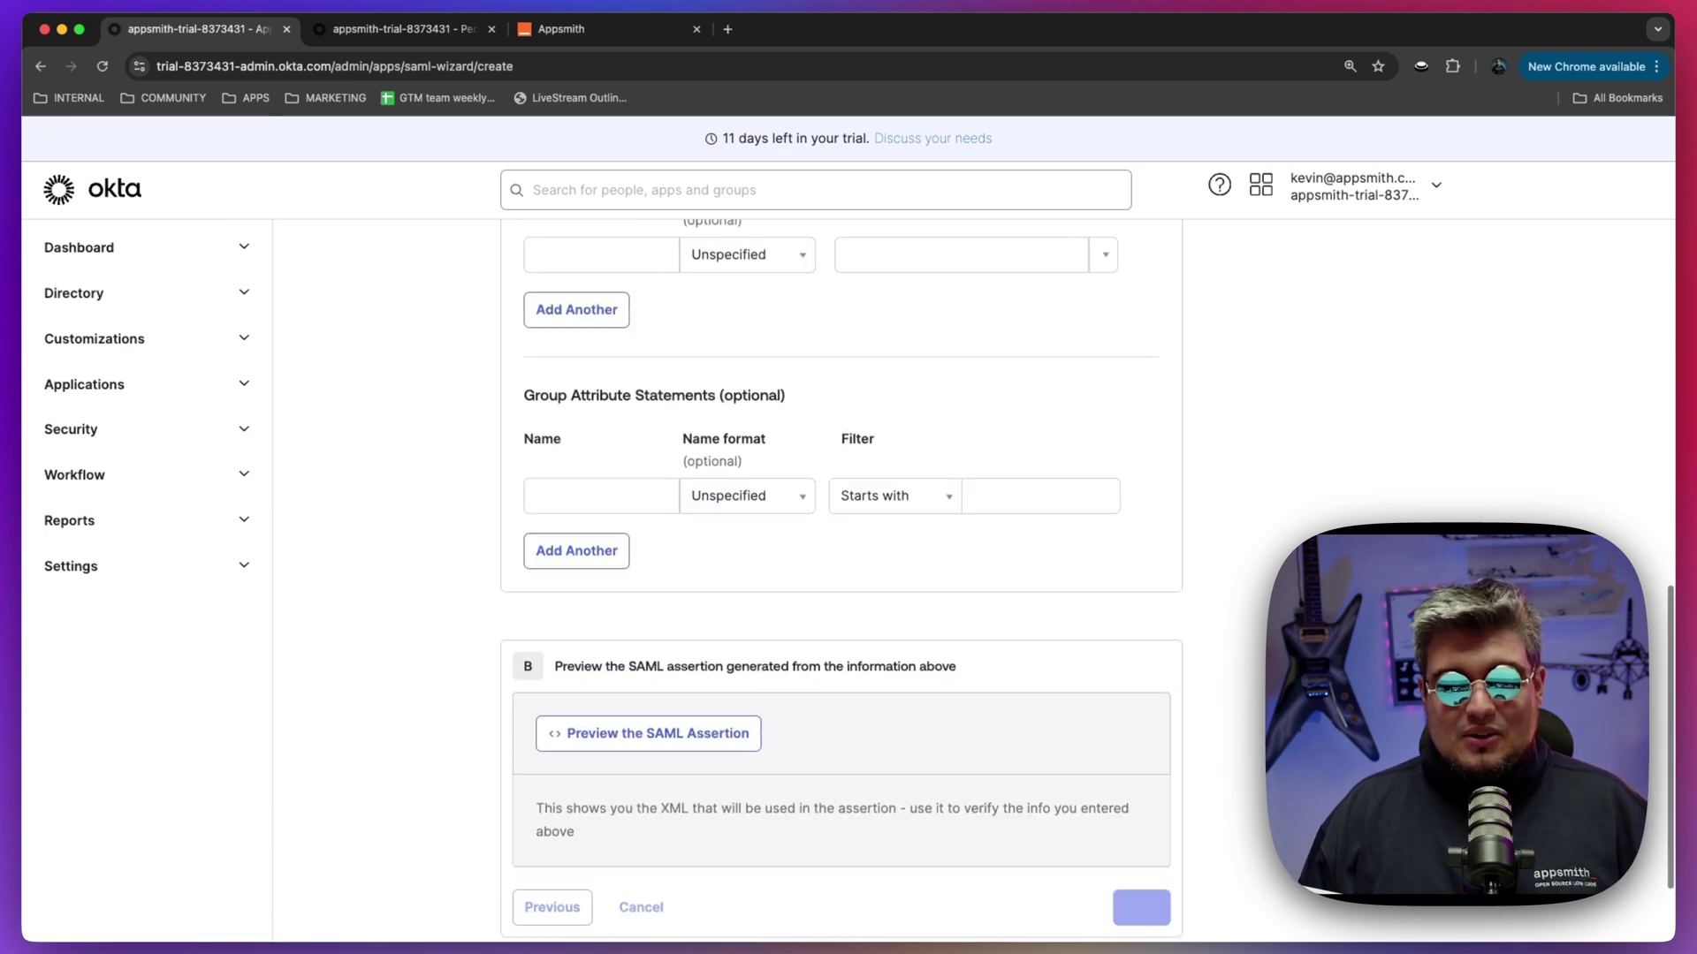
scroll(940, 617, up, 15)
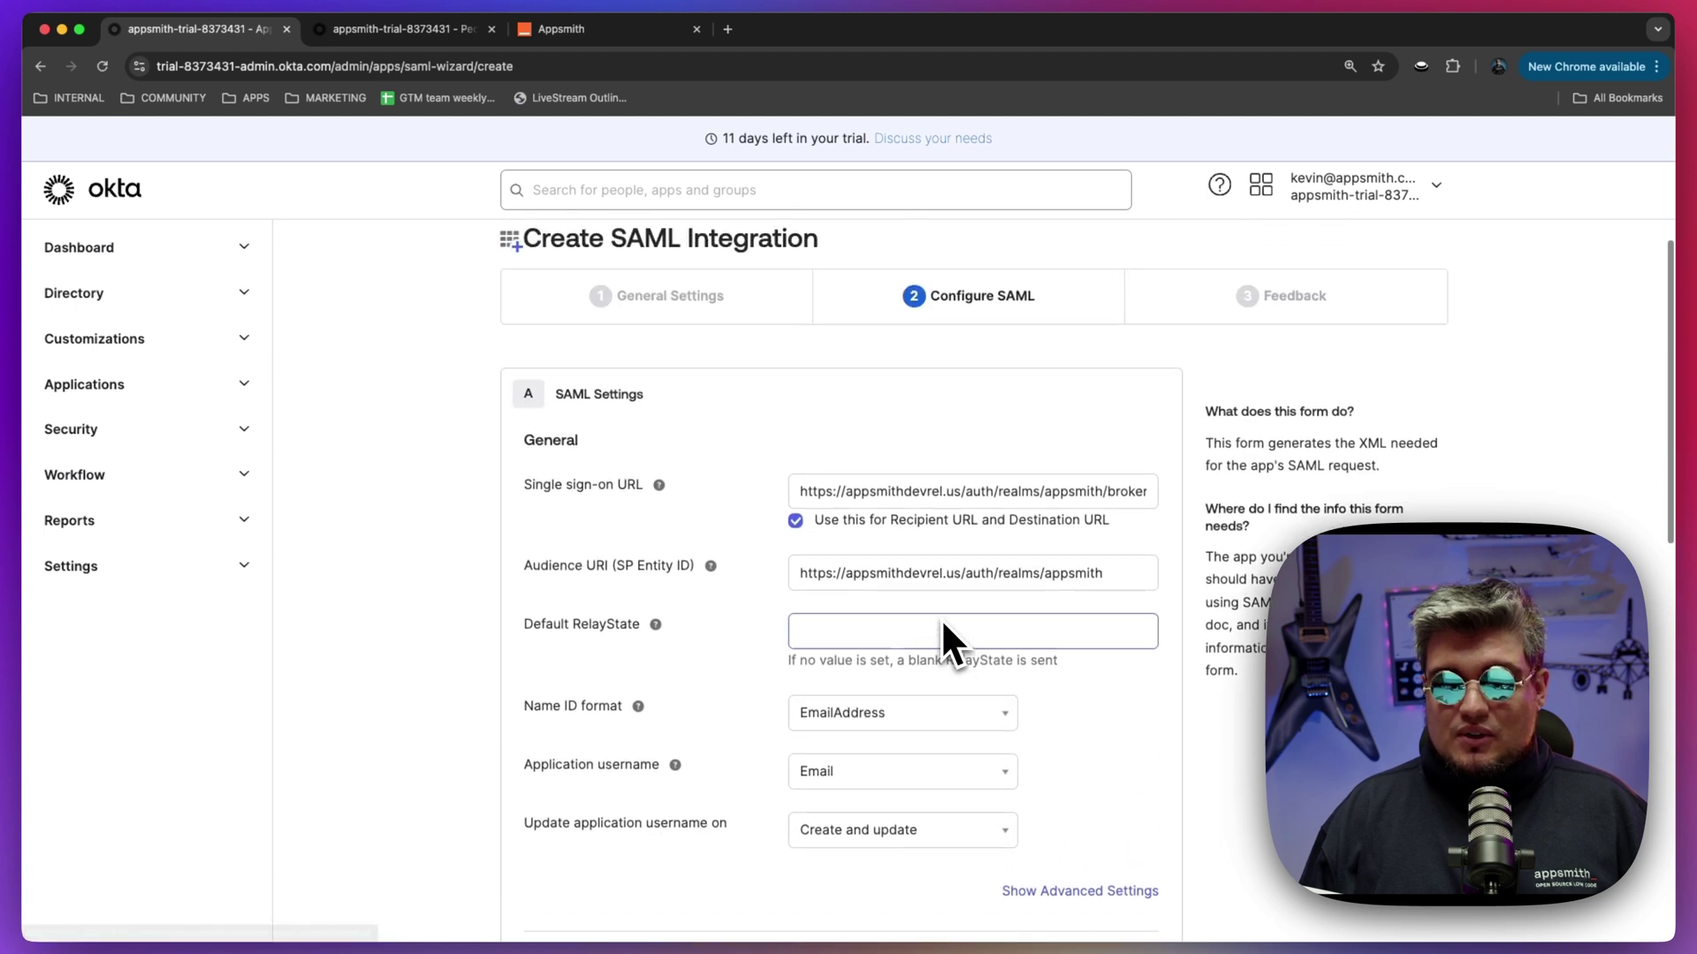
scroll(940, 617, up, 2)
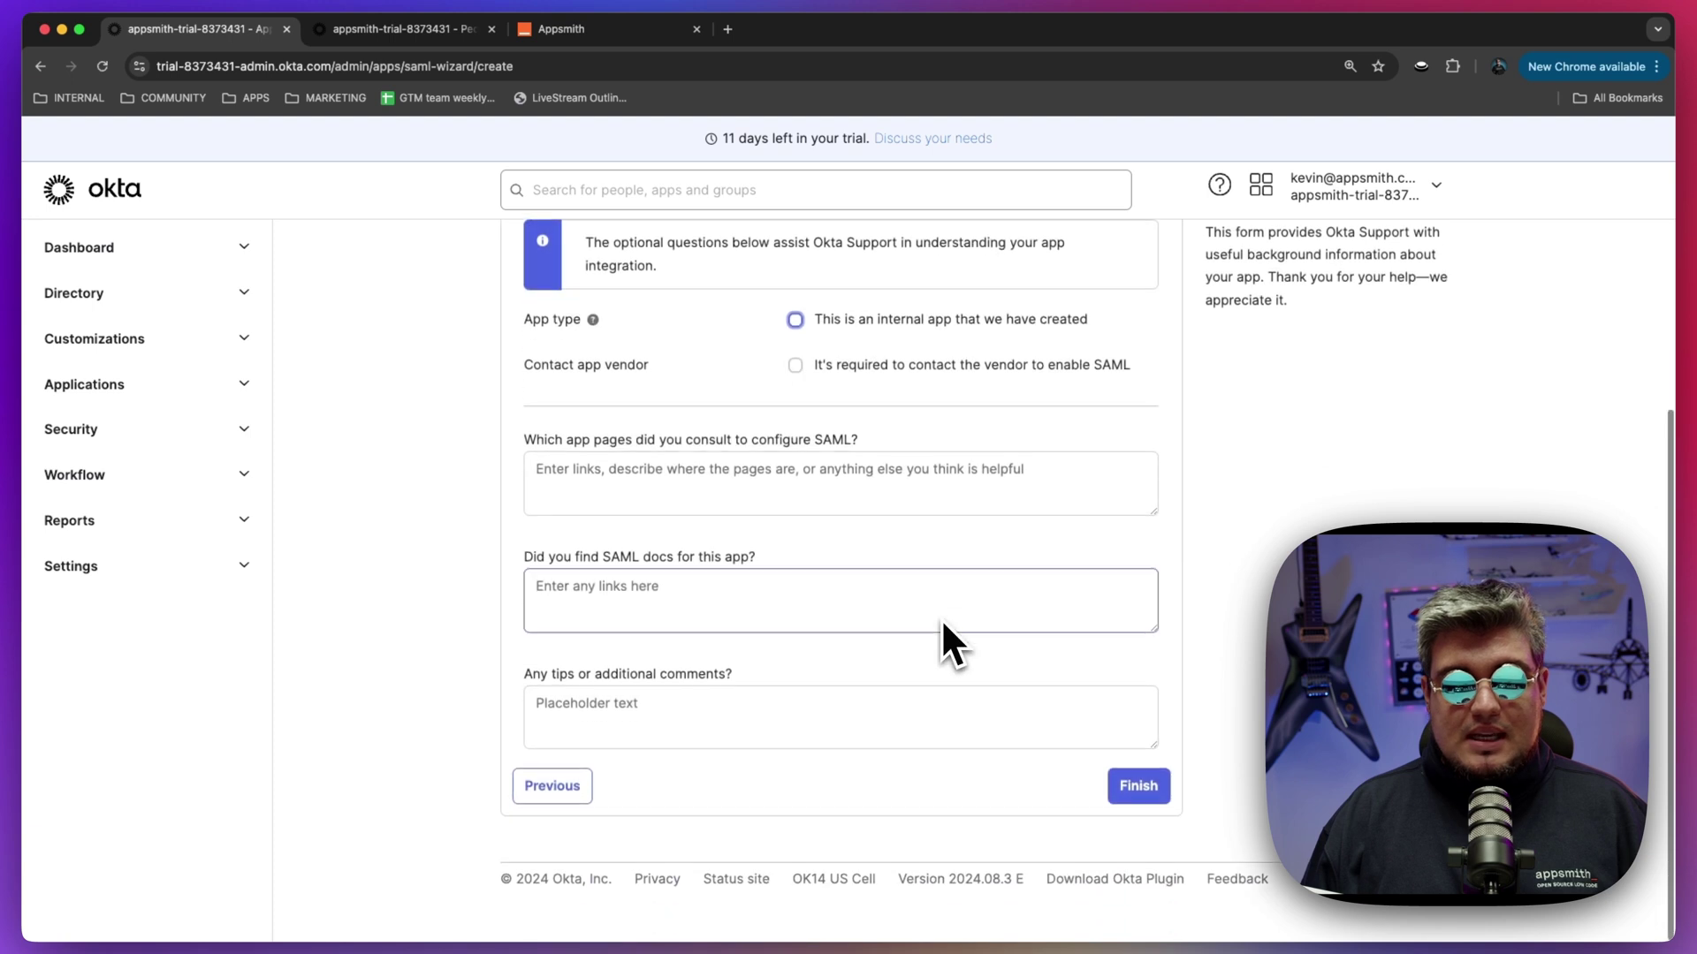
scroll(941, 618, up, 3)
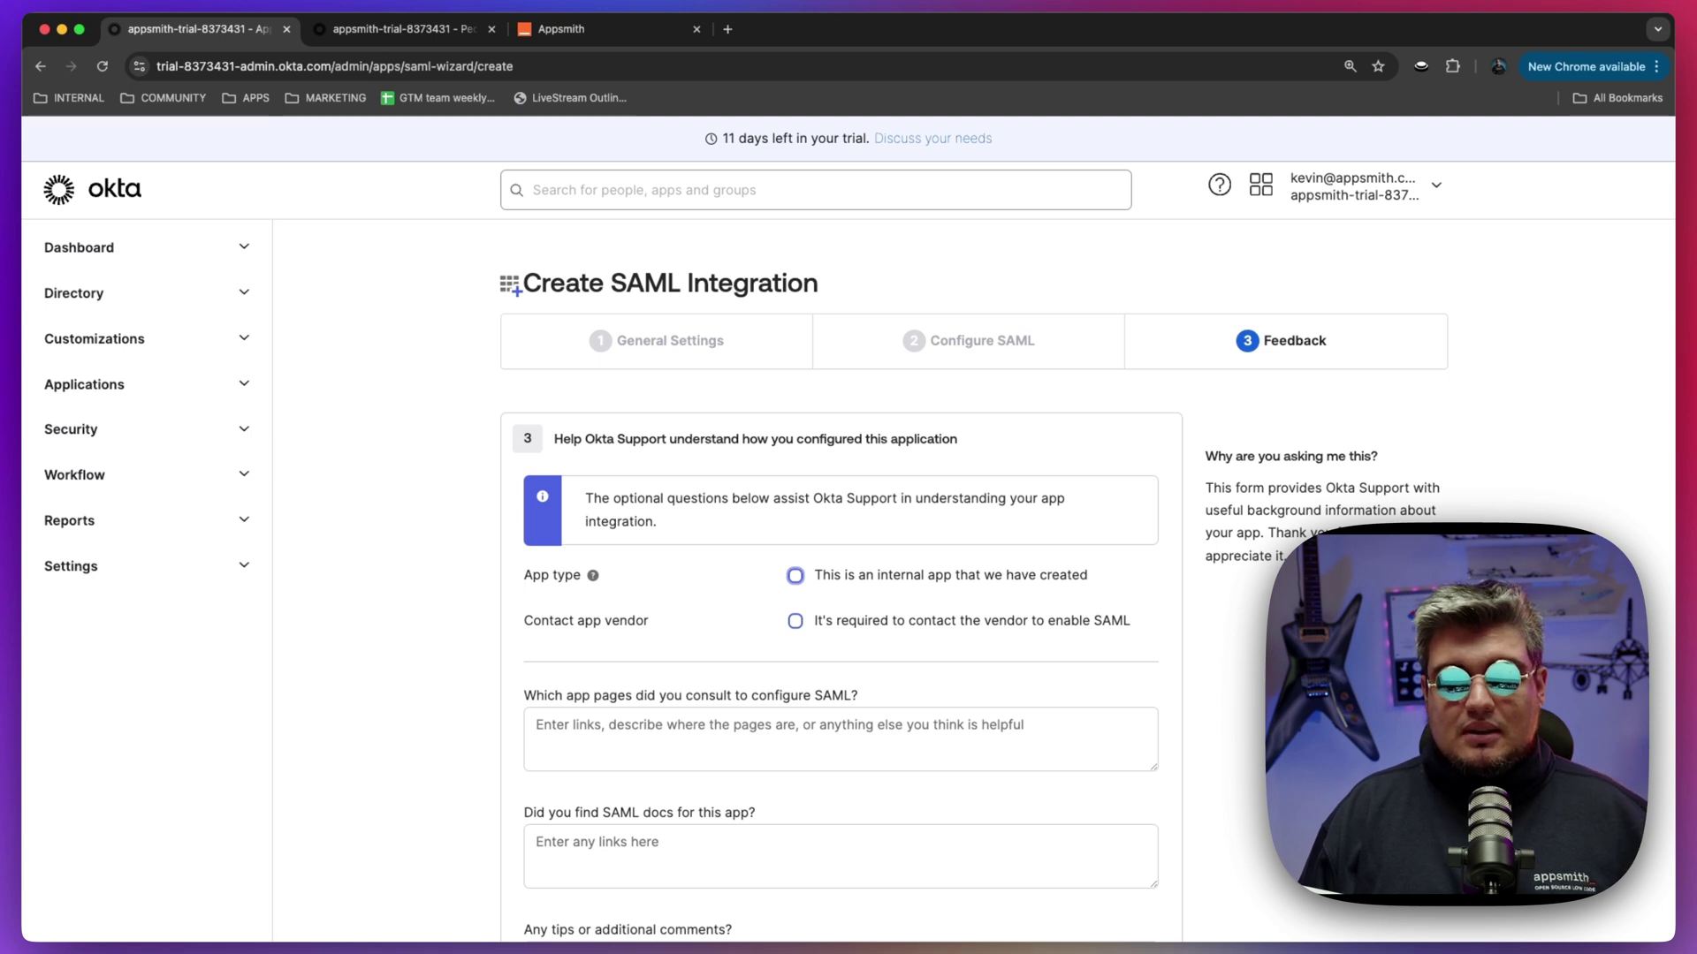
scroll(947, 644, down, 5)
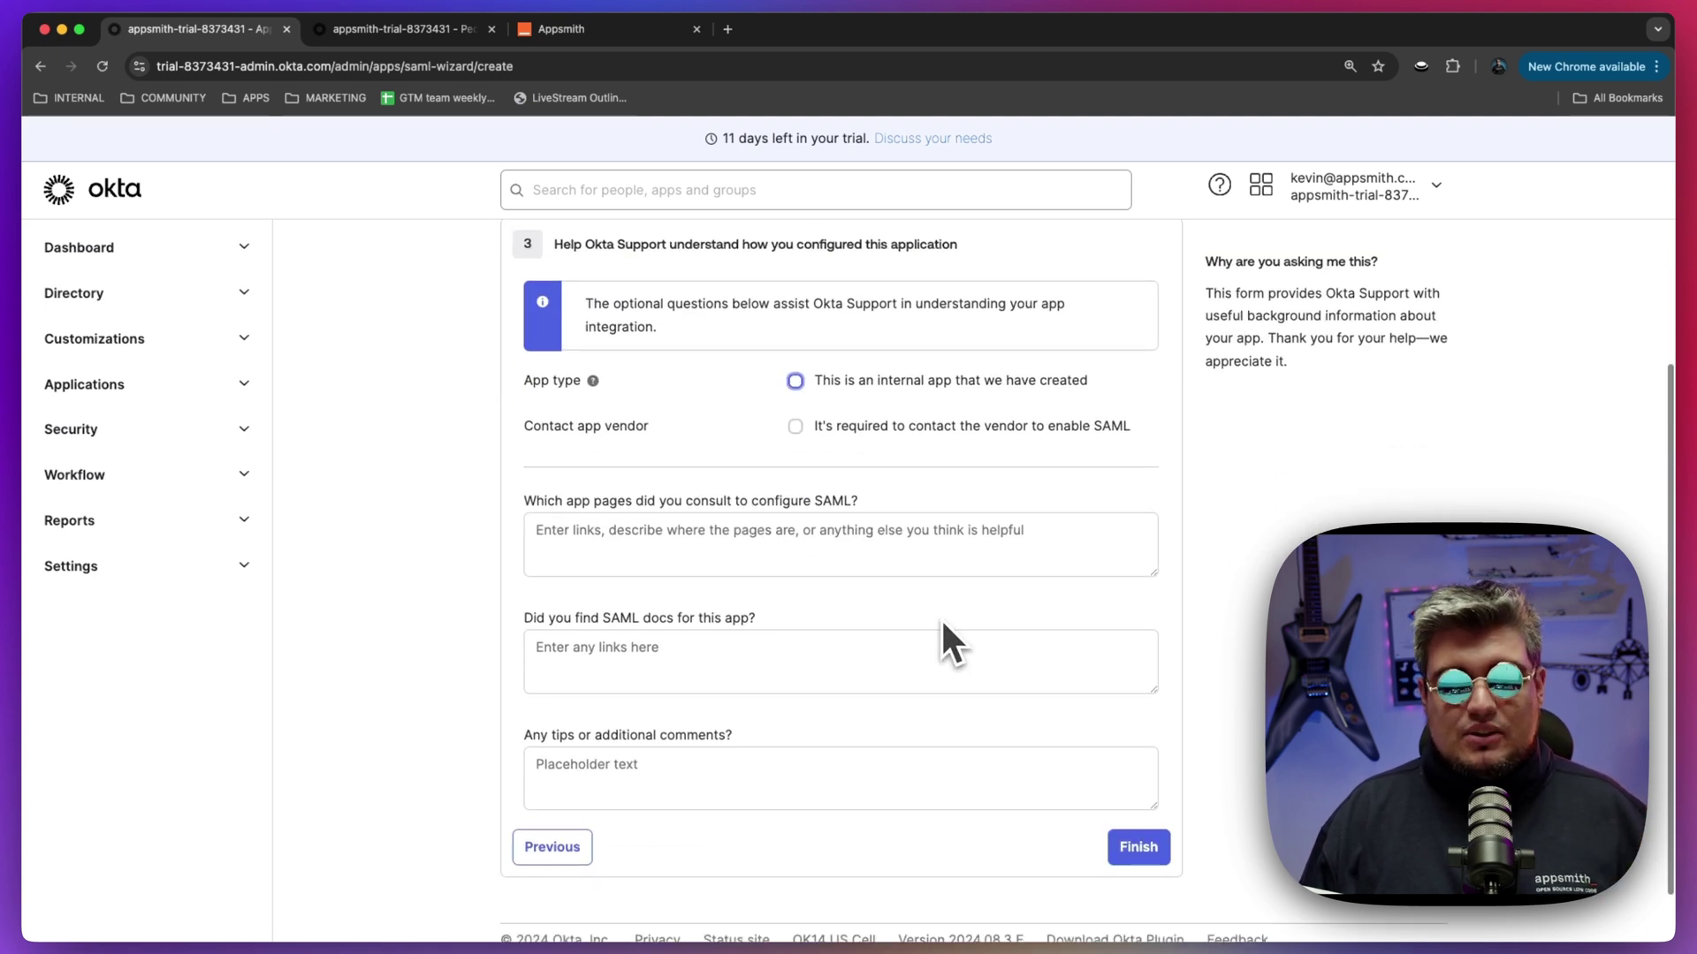
click(1139, 853)
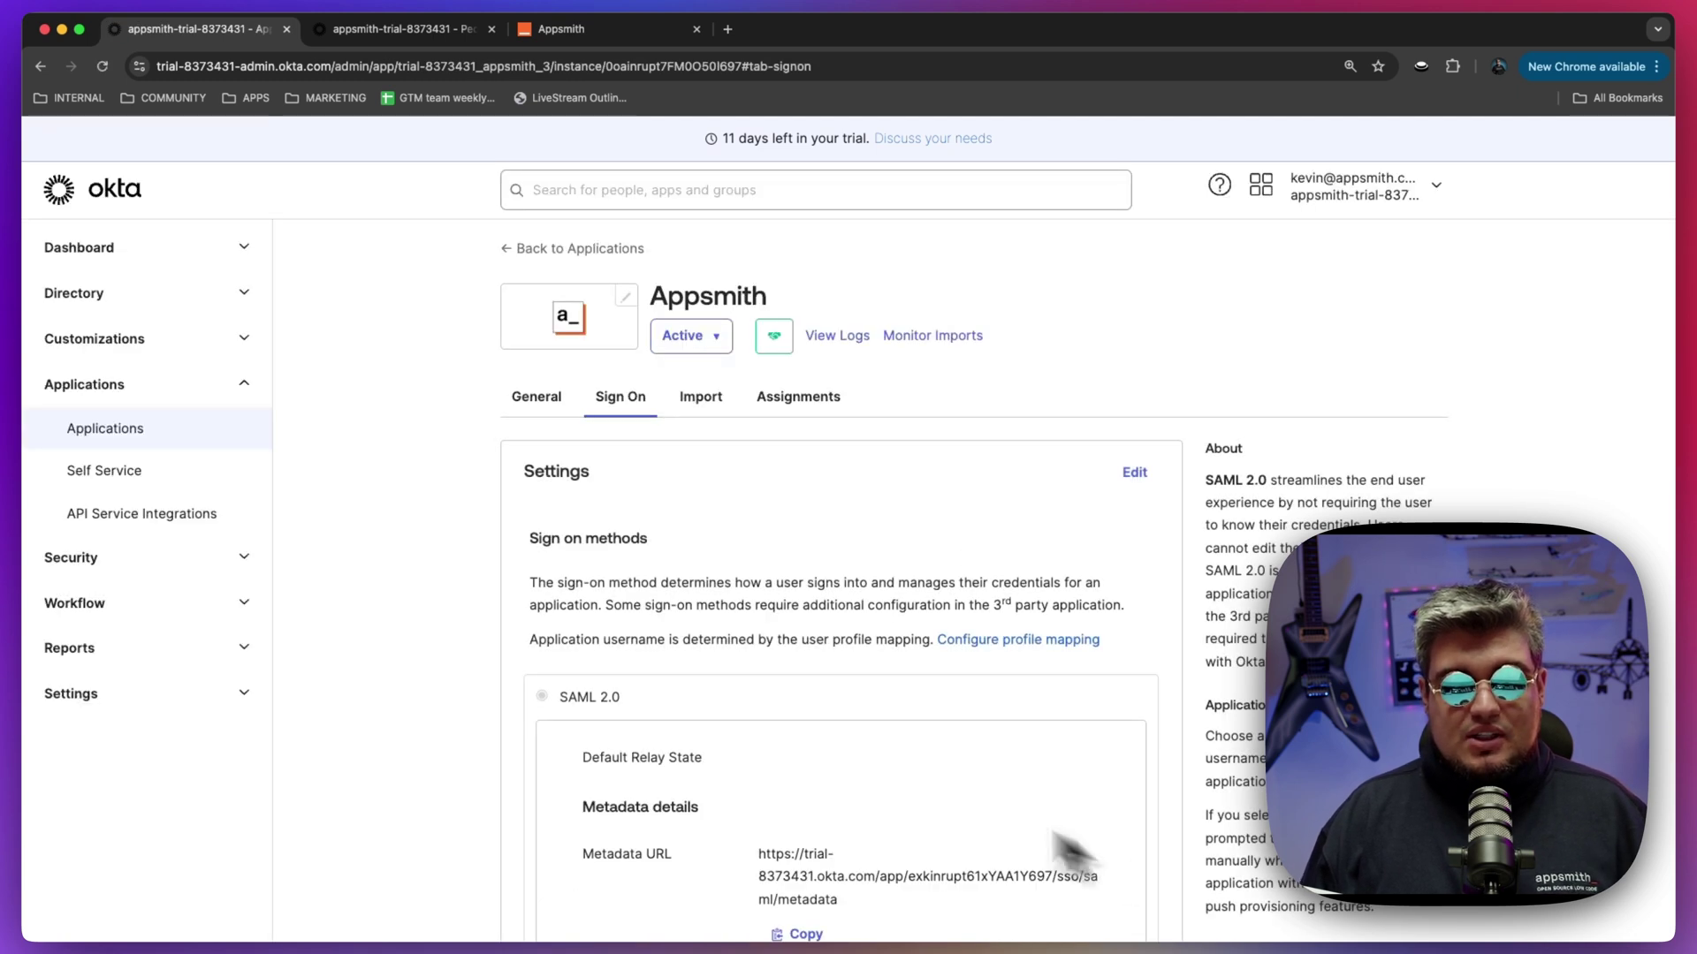
scroll(707, 681, down, 5)
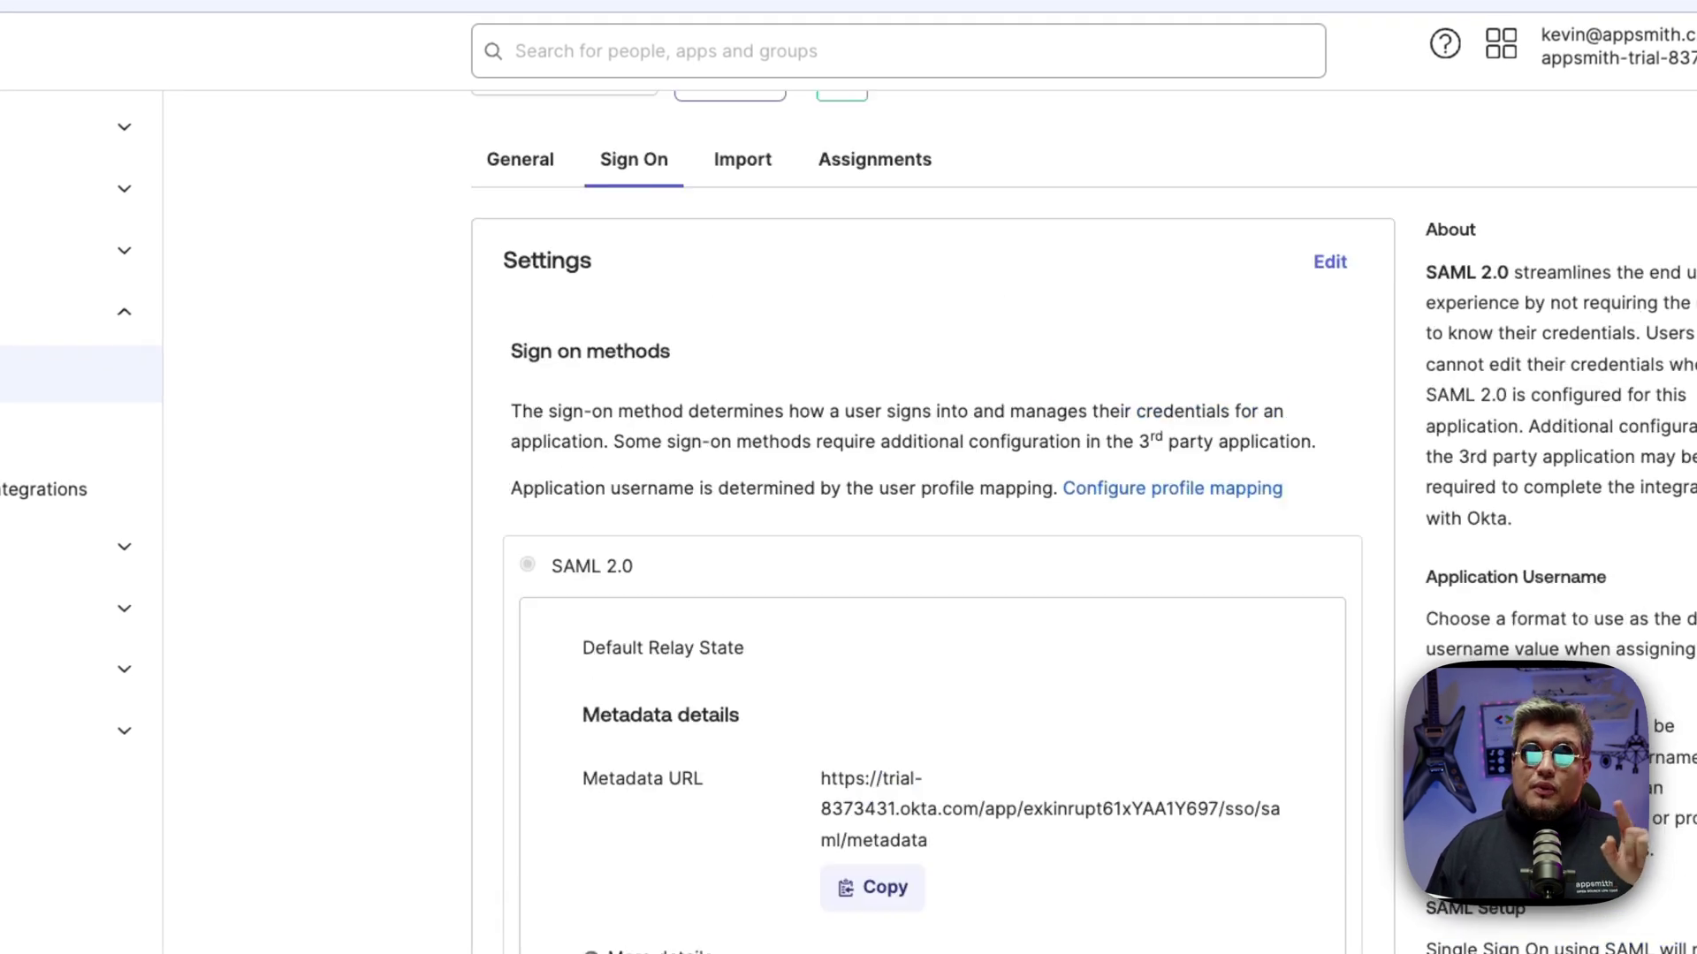
scroll(884, 840, up, 2)
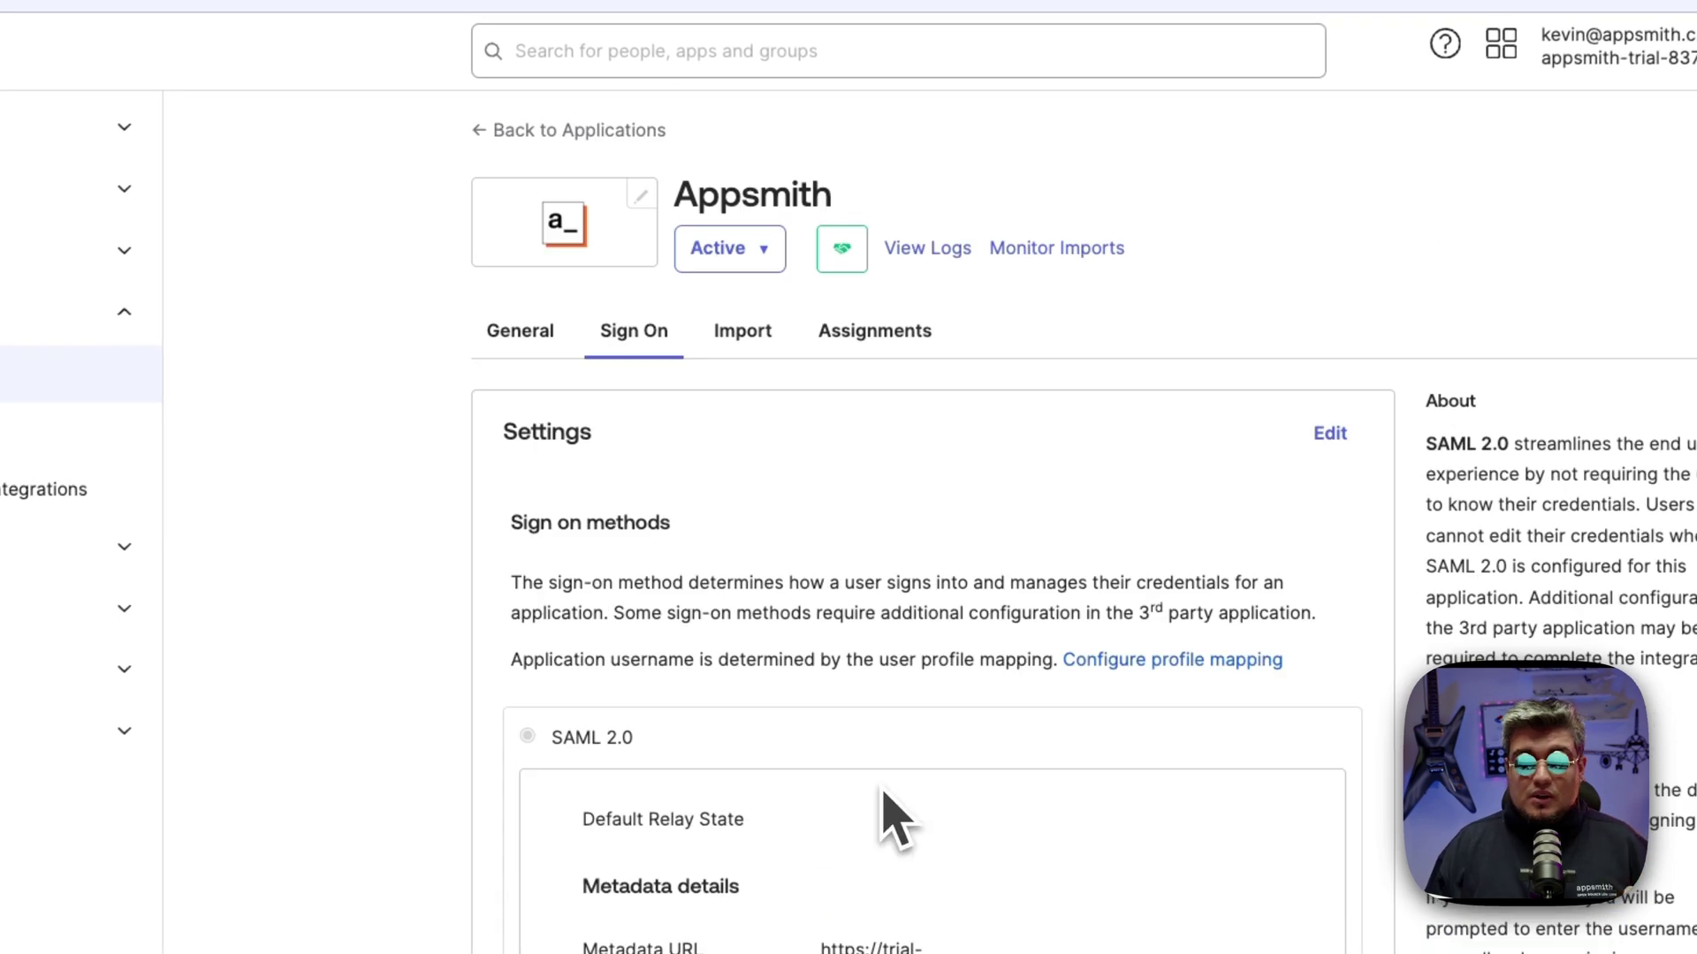
Step: Assign the Appsmith app to Film Production and Sales Representative through Assign to People
click(908, 352)
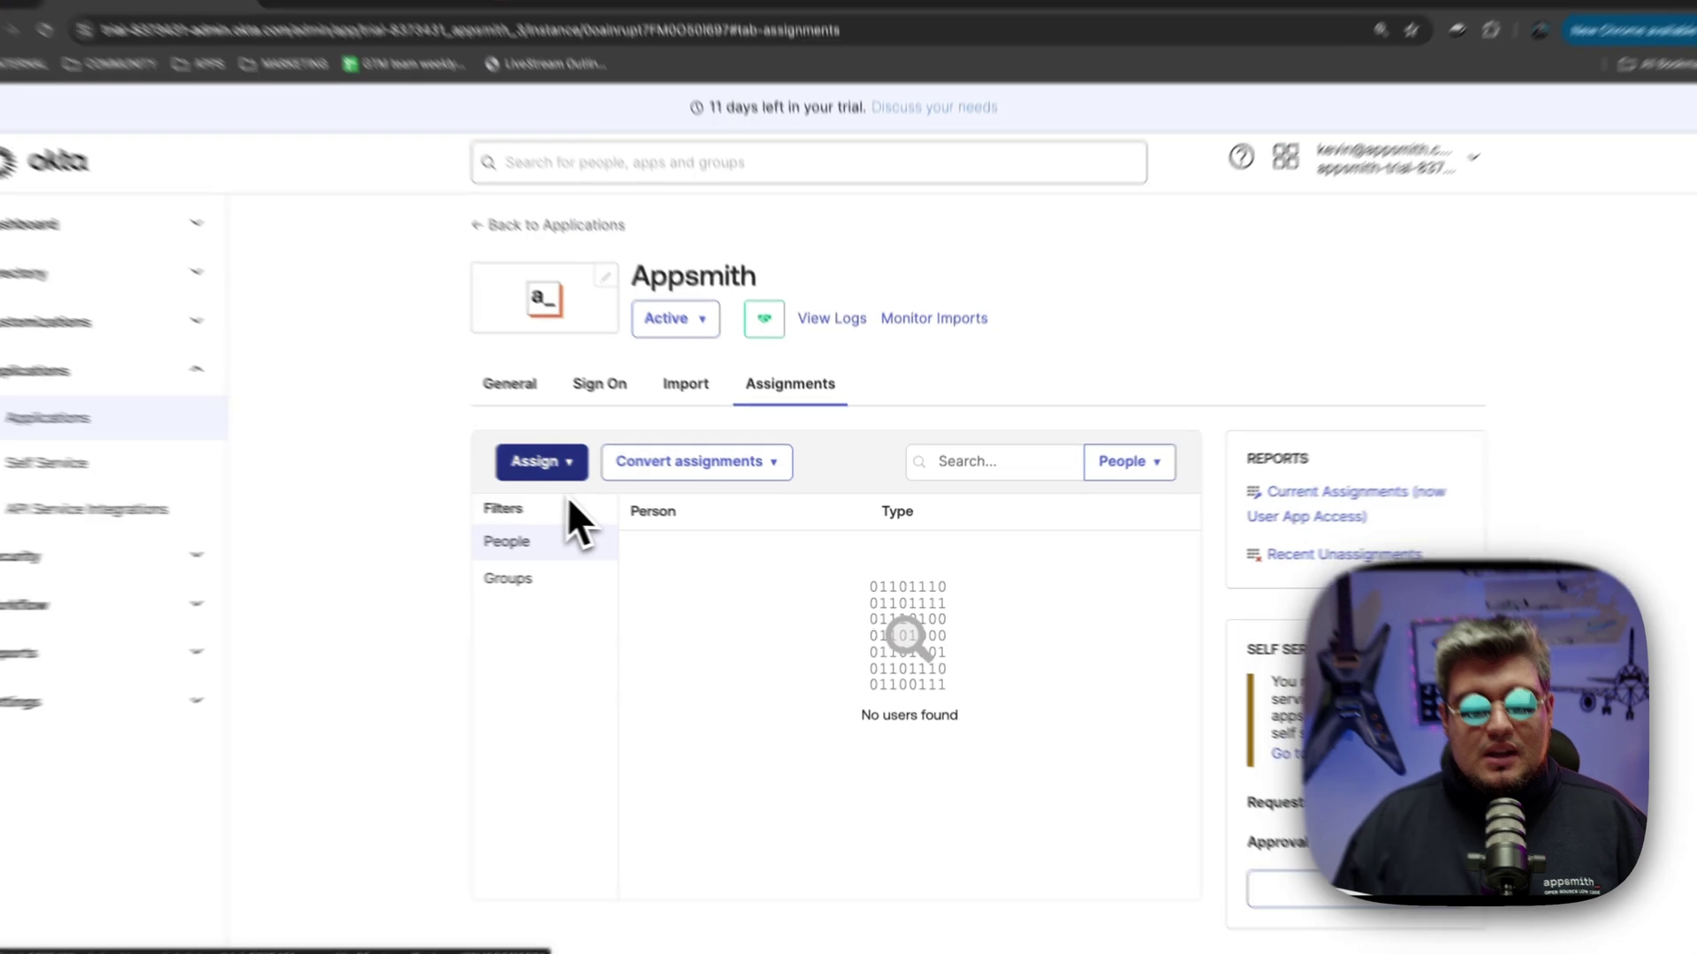
click(569, 472)
click(524, 482)
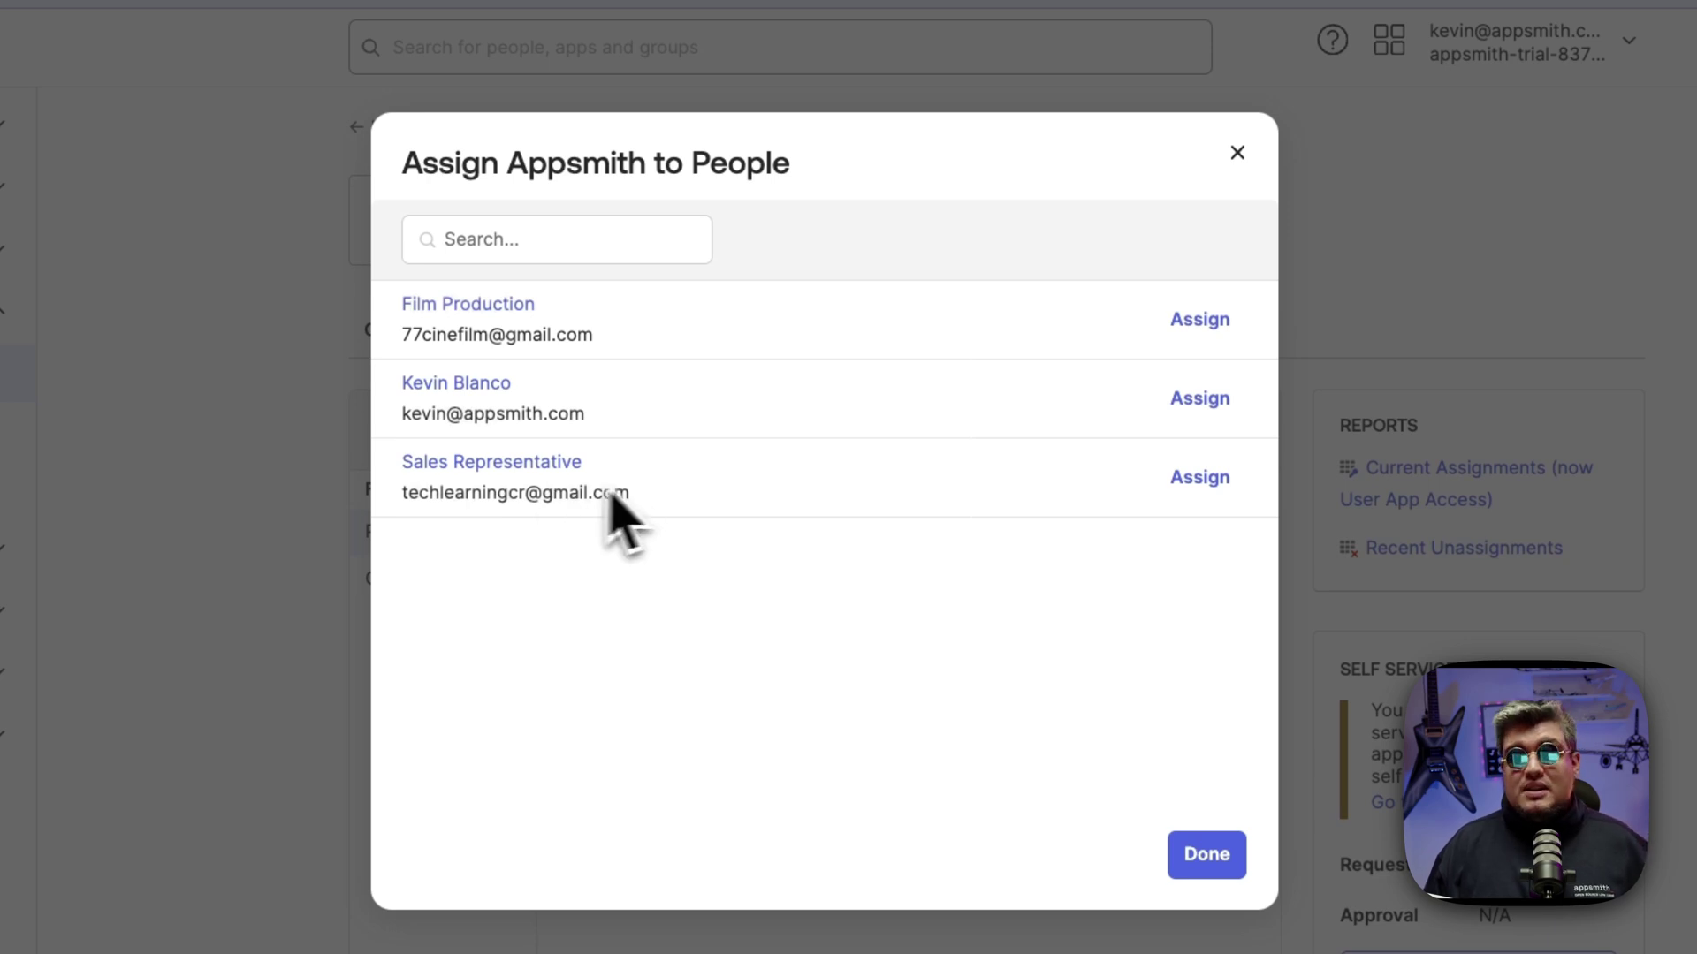
click(1199, 326)
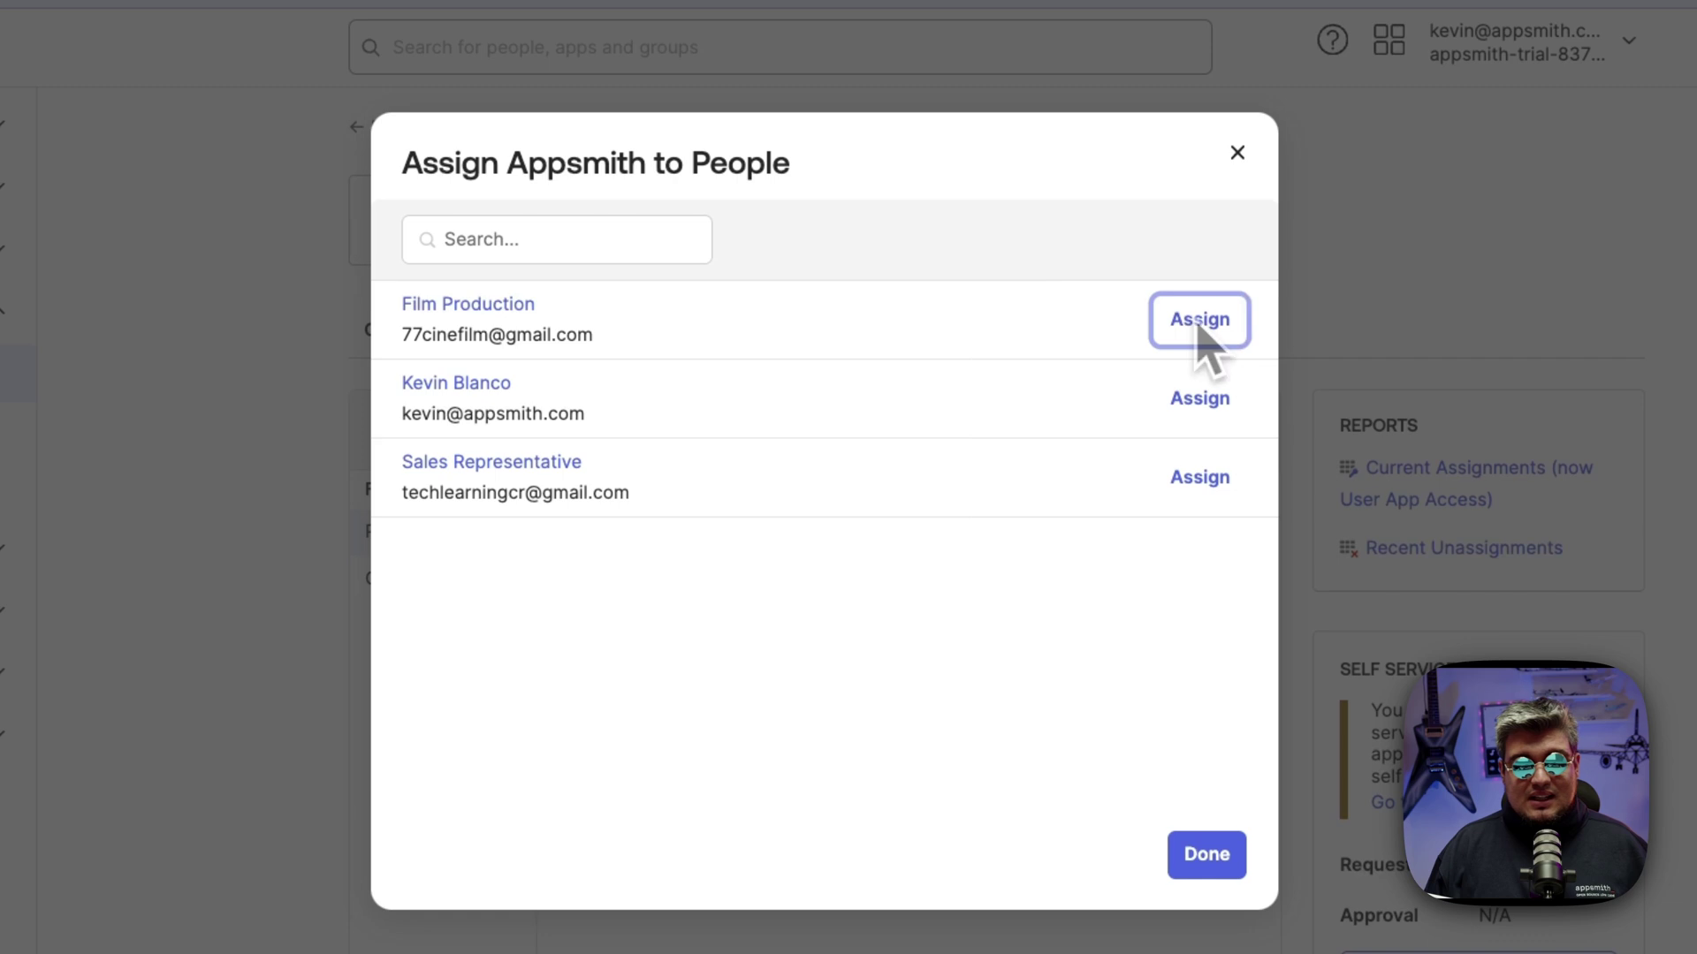
click(1049, 629)
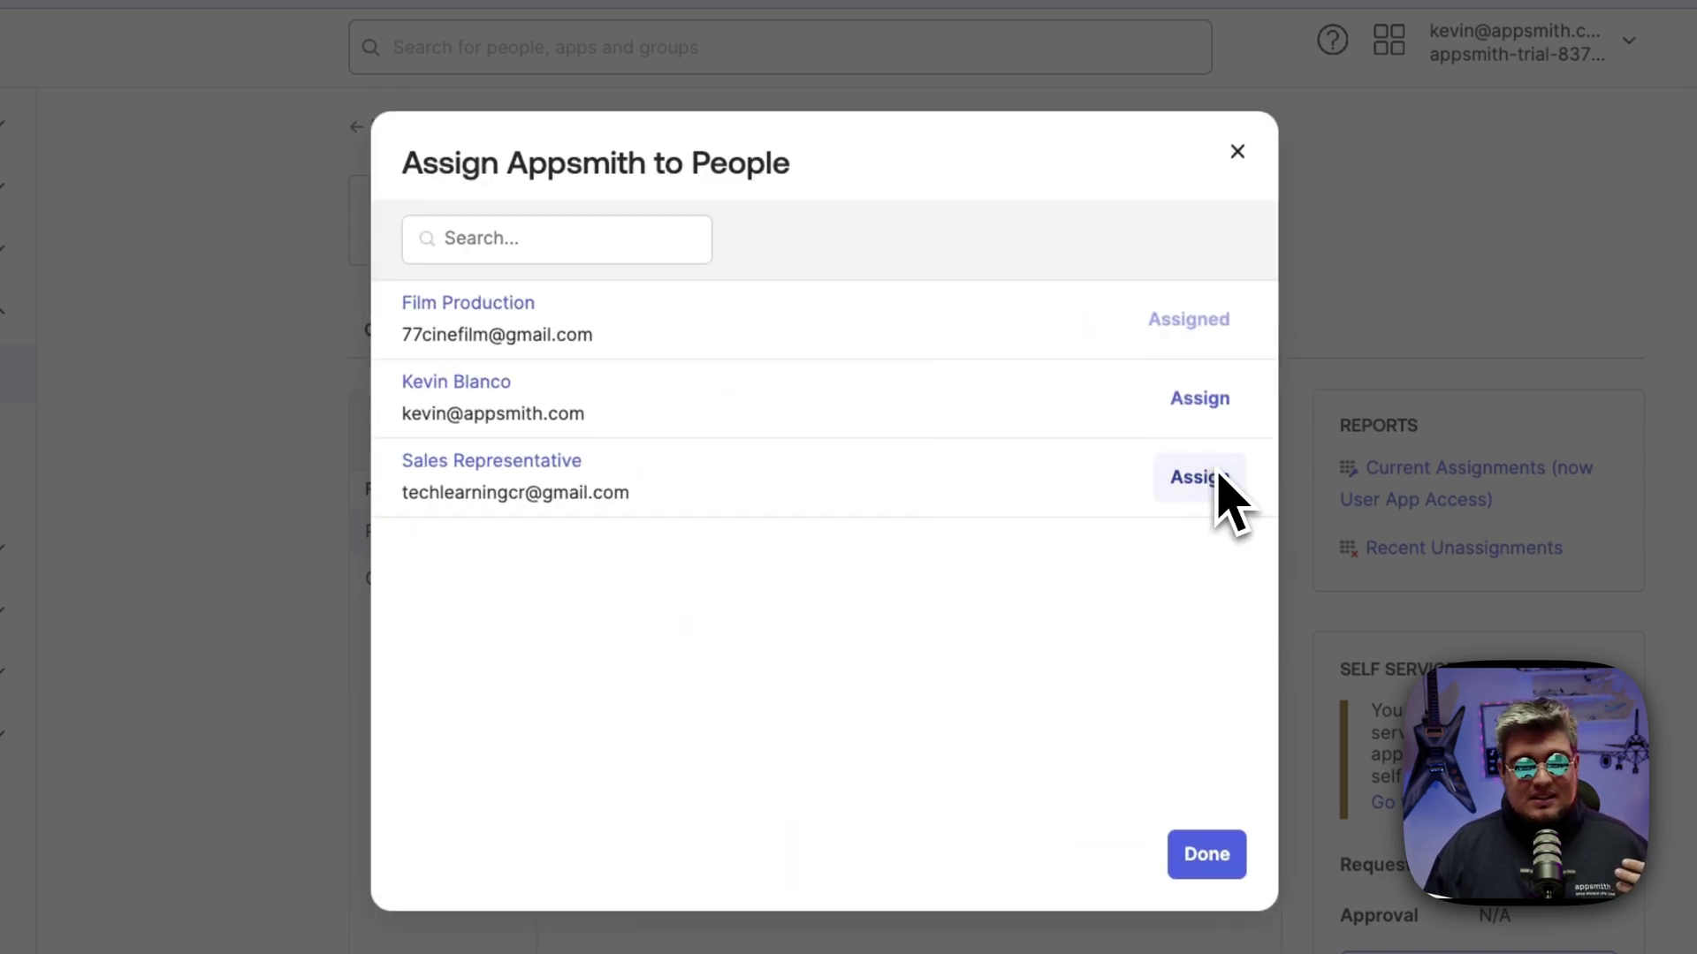
click(1214, 484)
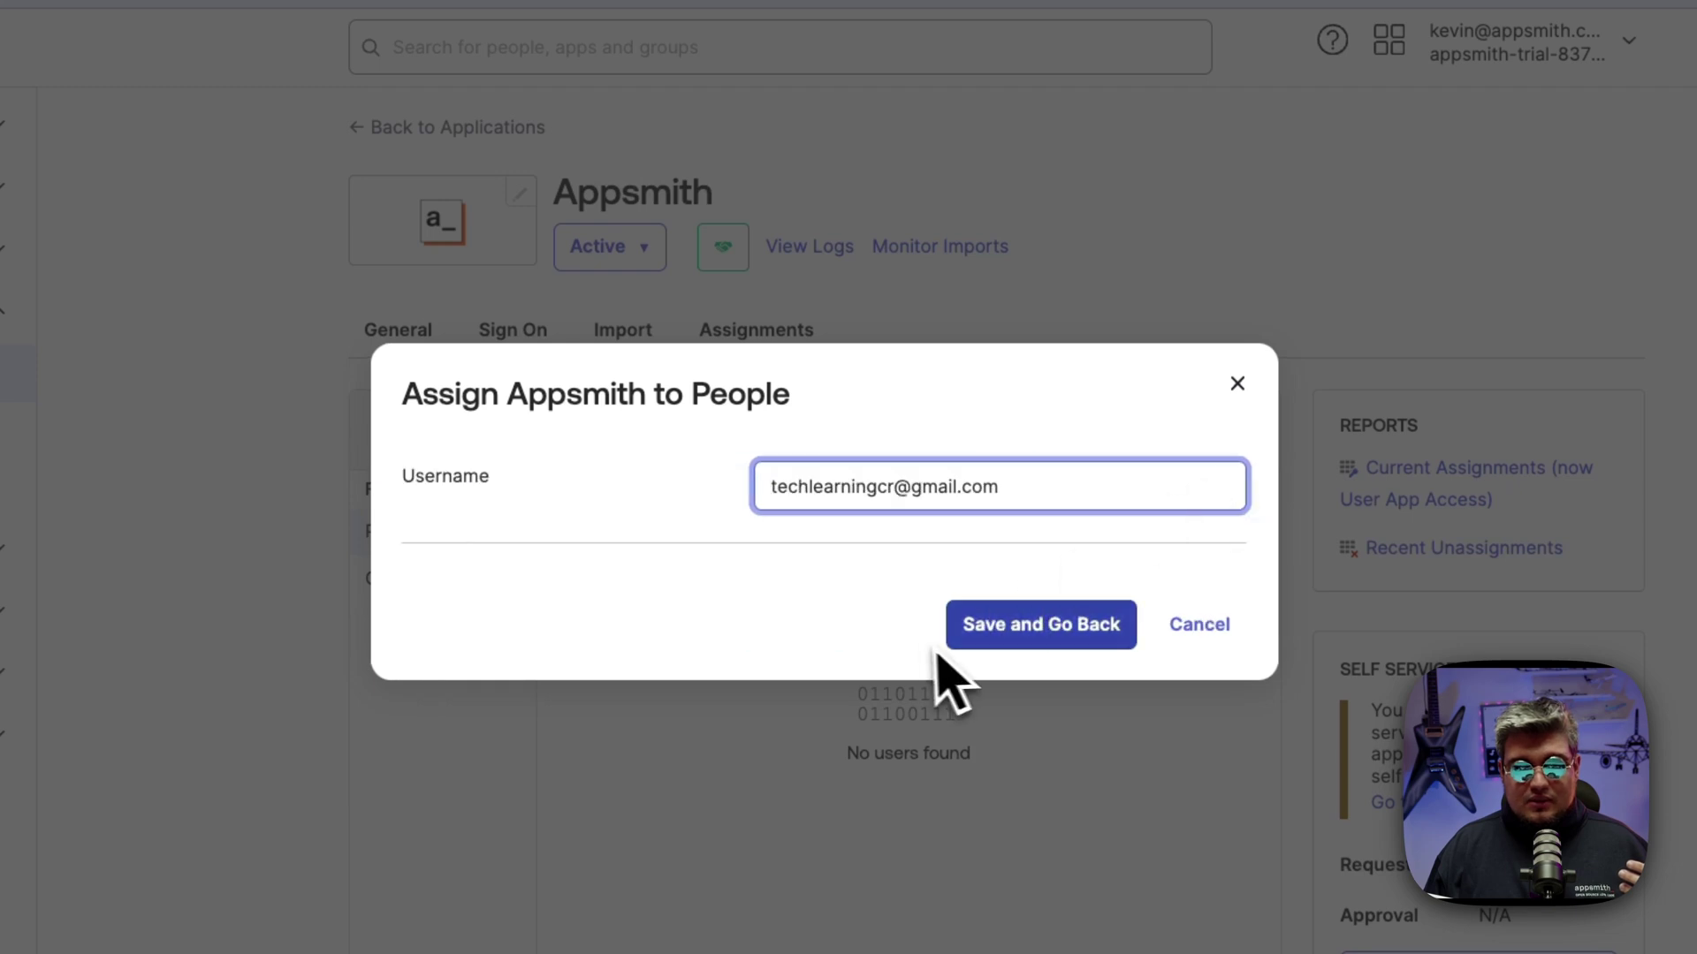
click(1012, 629)
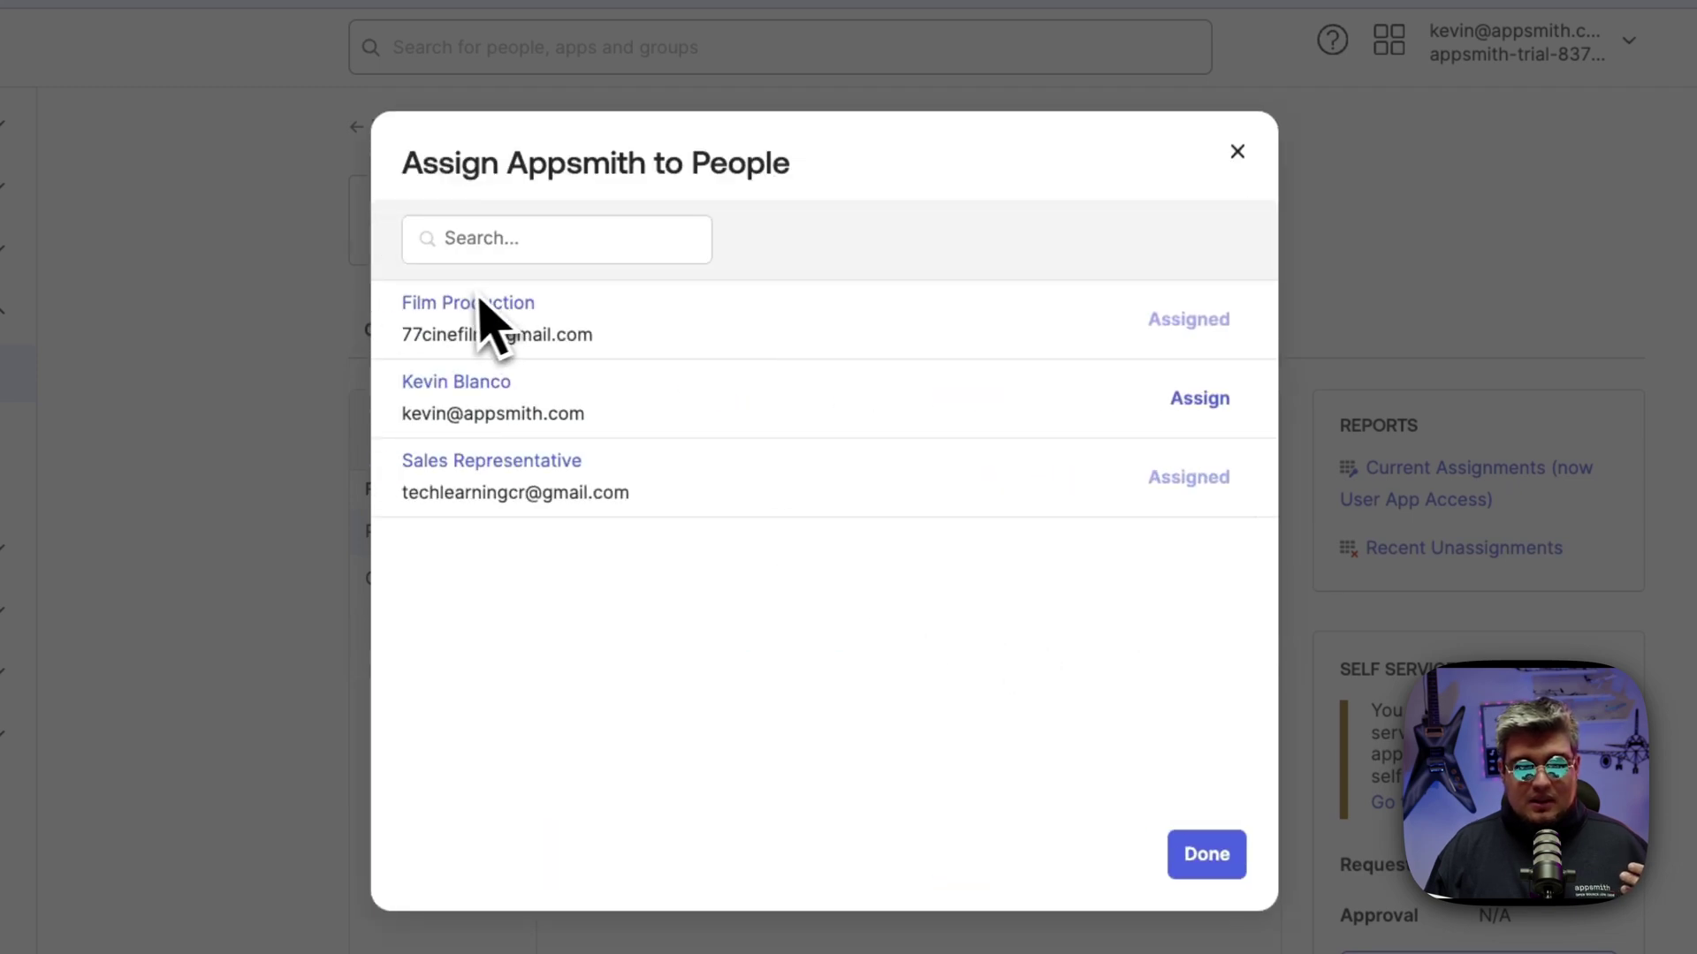
click(1228, 862)
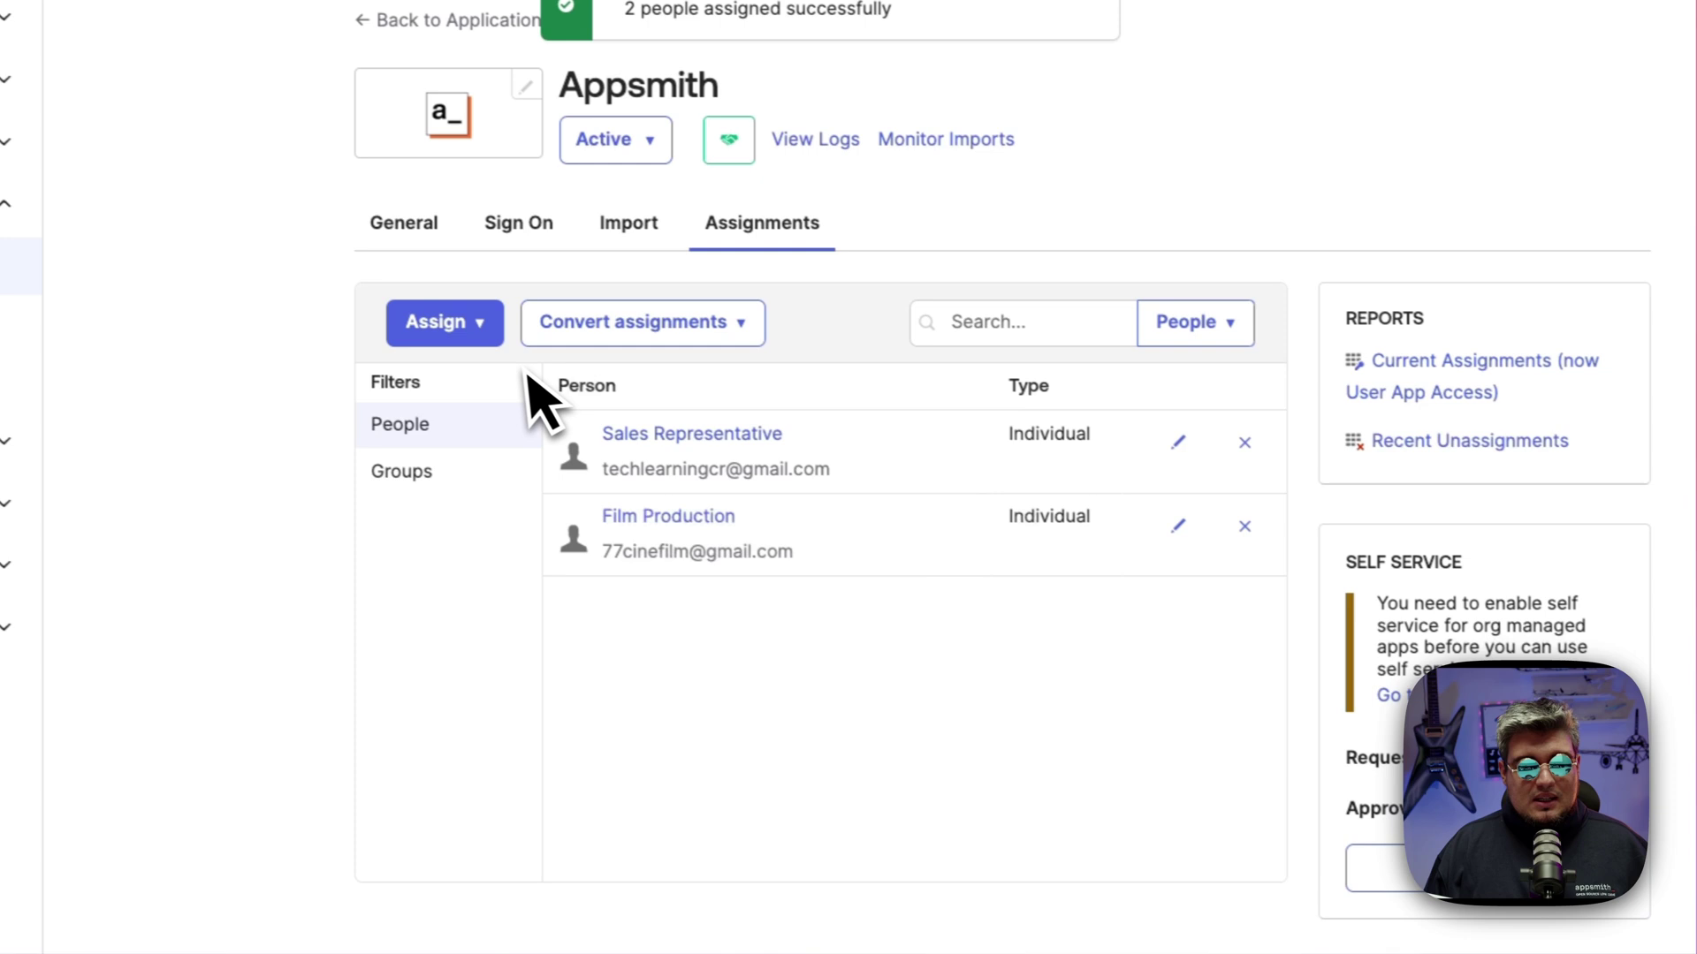
click(399, 473)
Step: Assign the Marketing and Sales groups to the Appsmith app
click(402, 325)
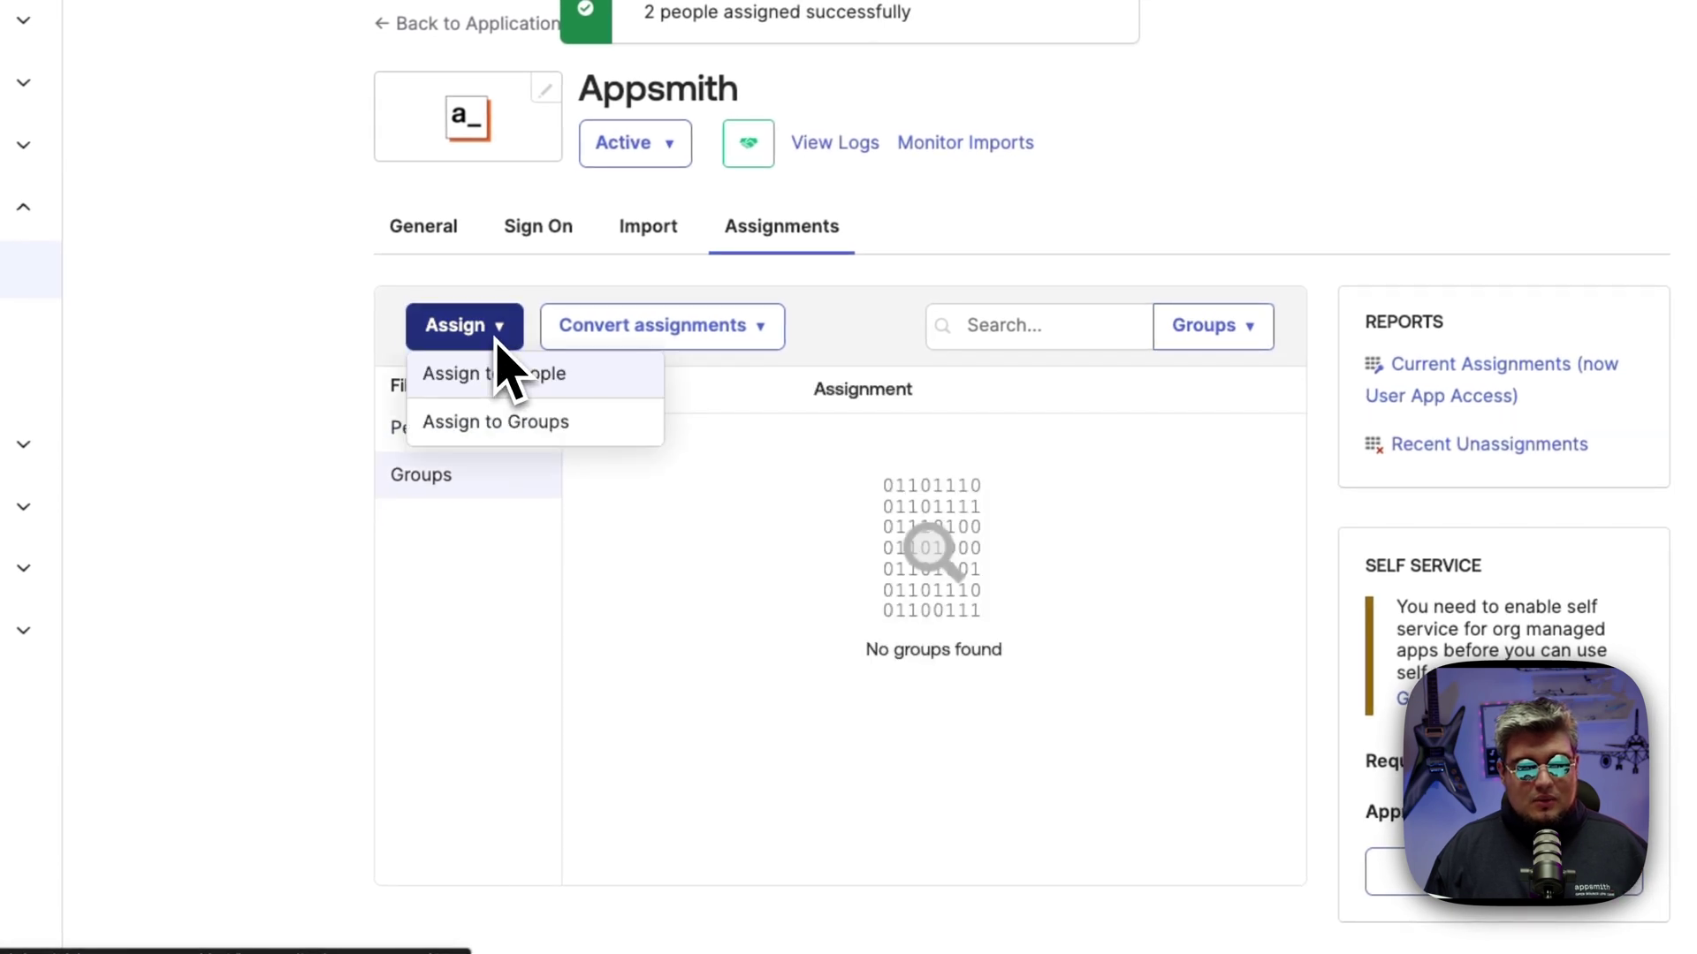
click(529, 429)
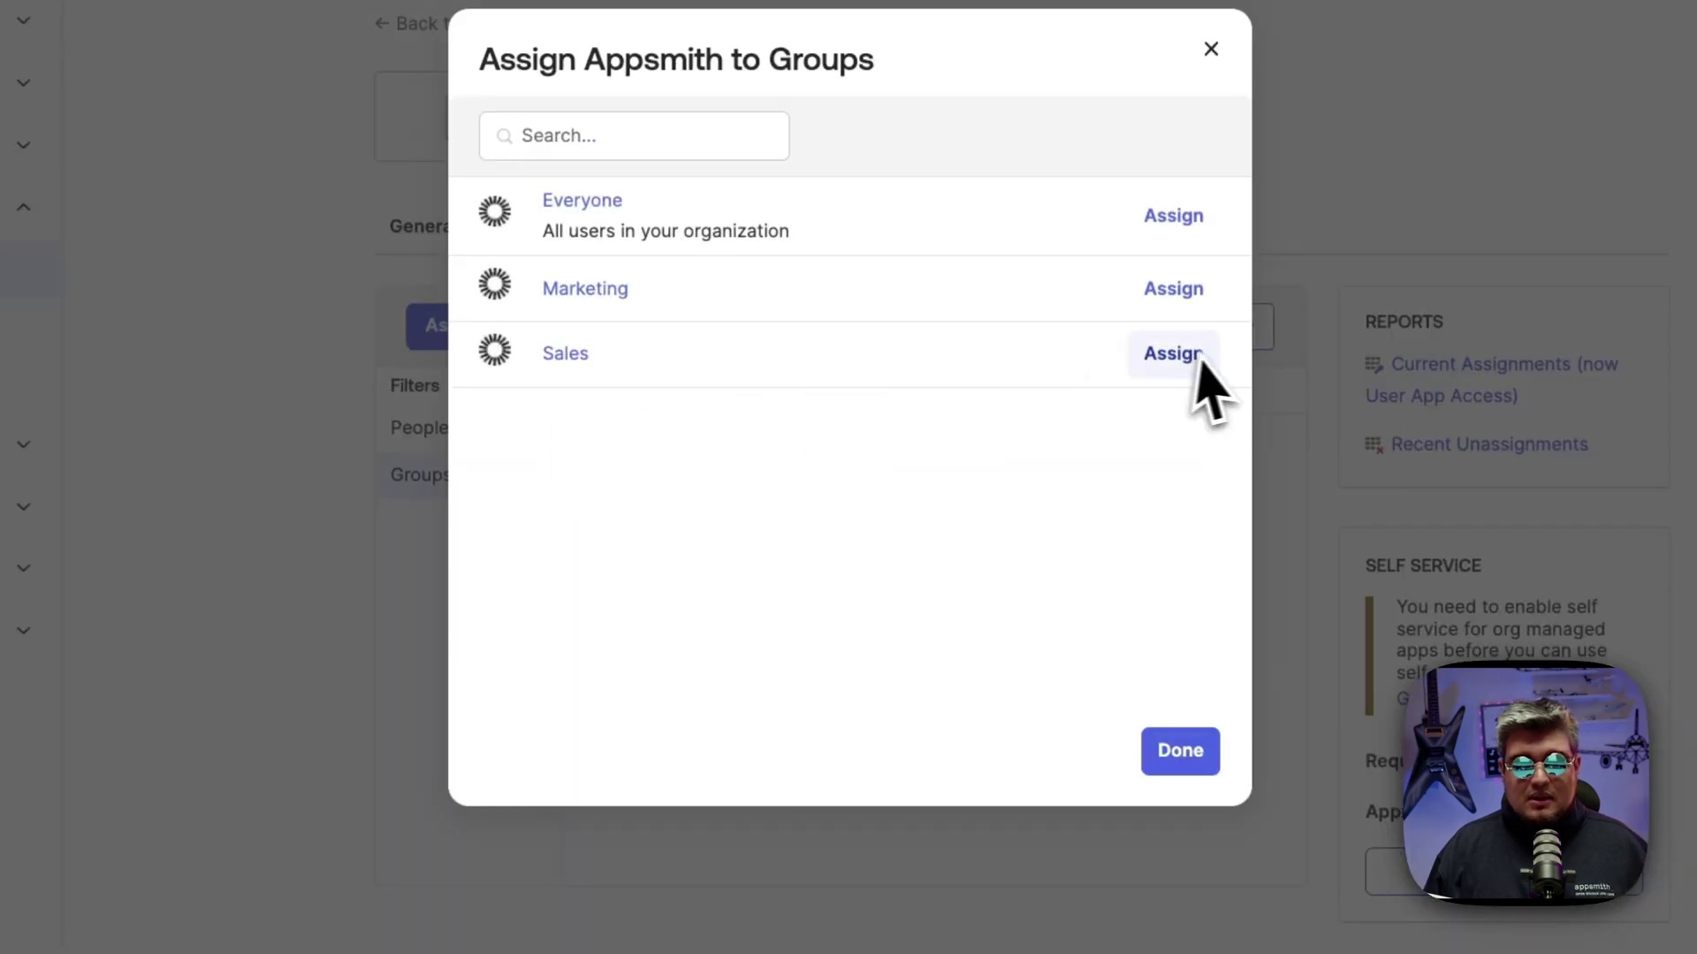
click(1182, 291)
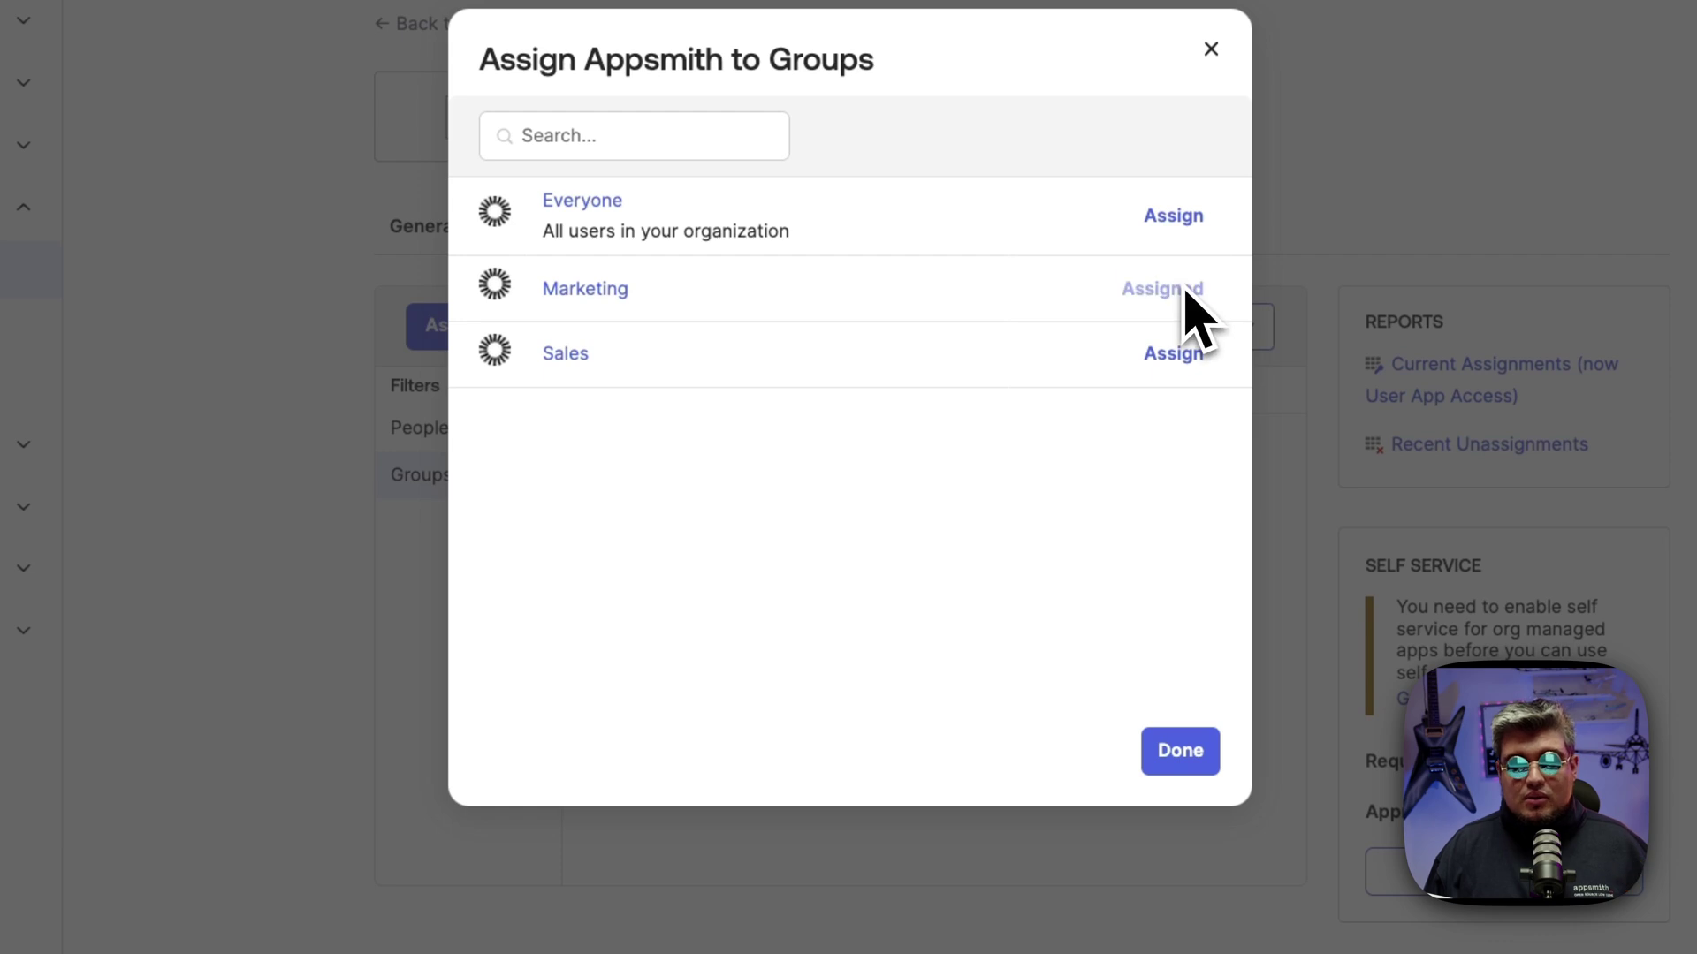
click(1182, 358)
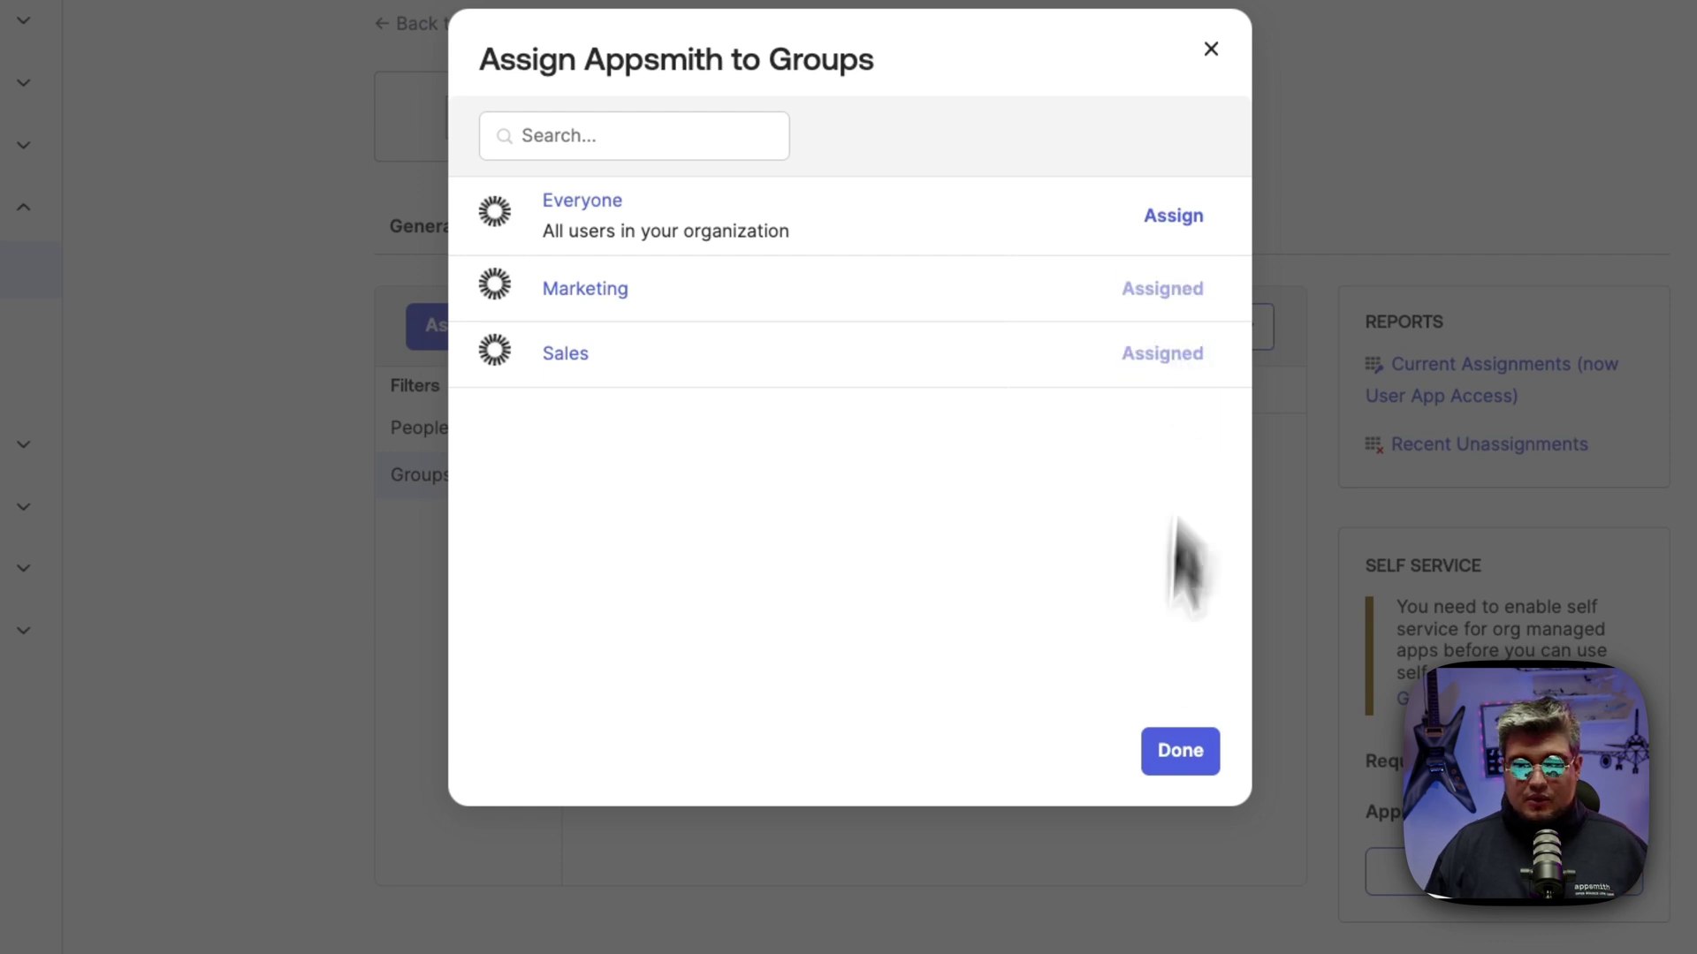
click(1184, 762)
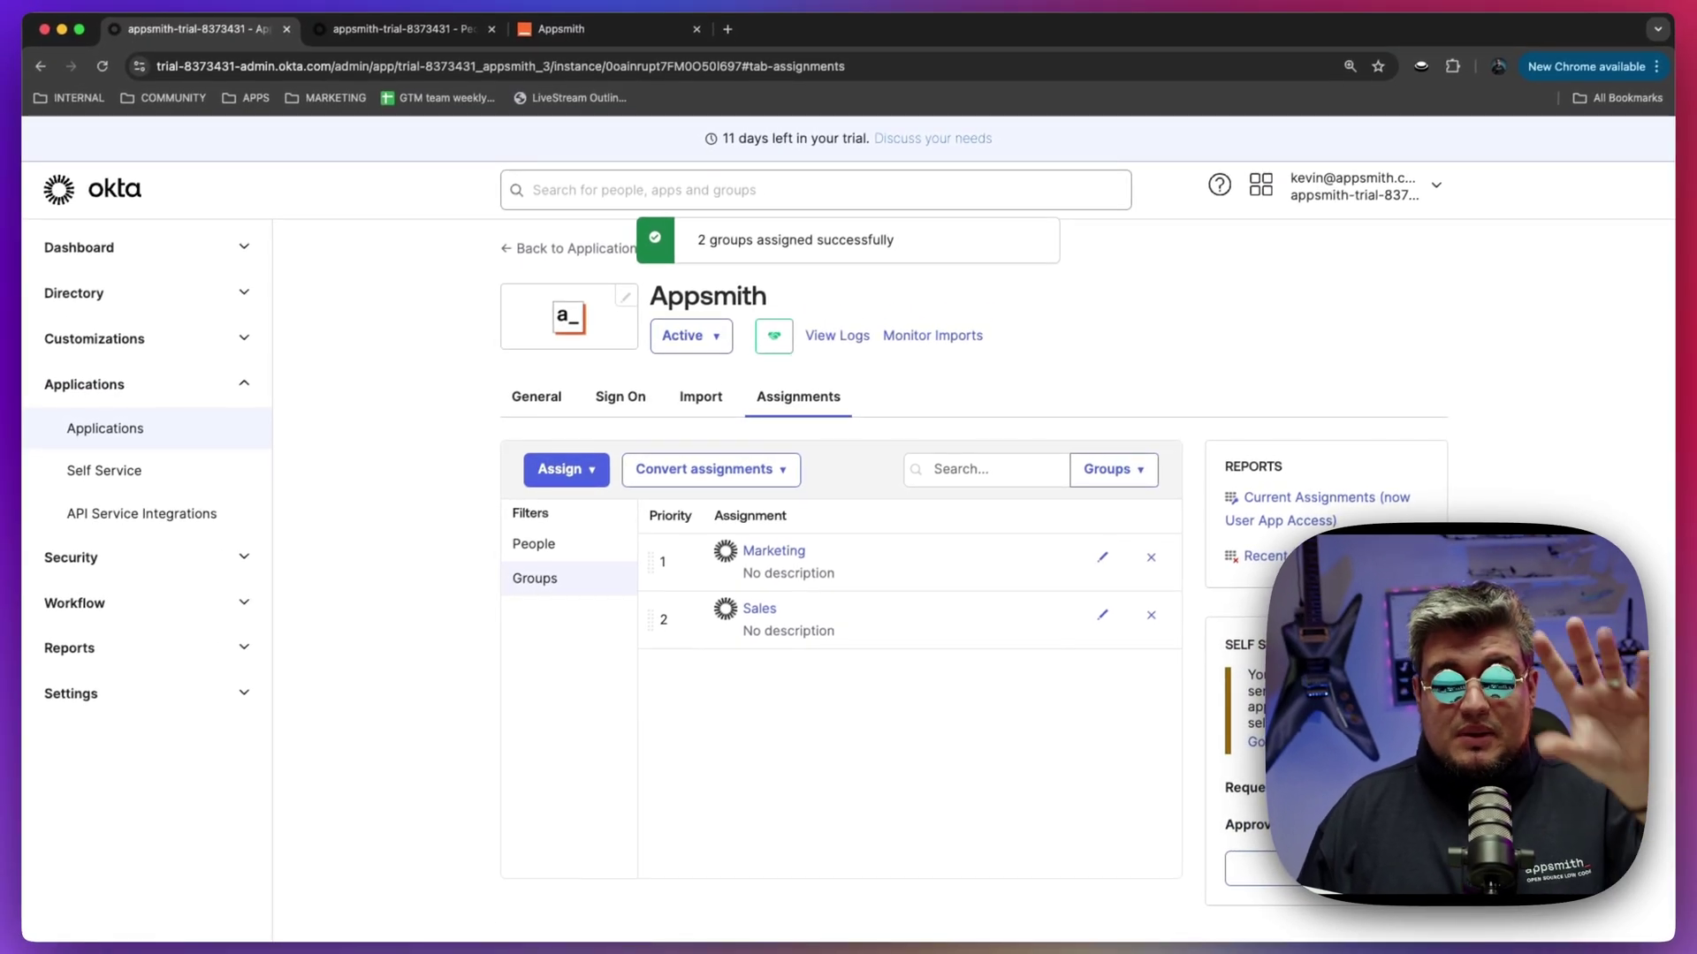
Step: Copy the app's SAML Metadata URL from the Sign On tab
click(632, 402)
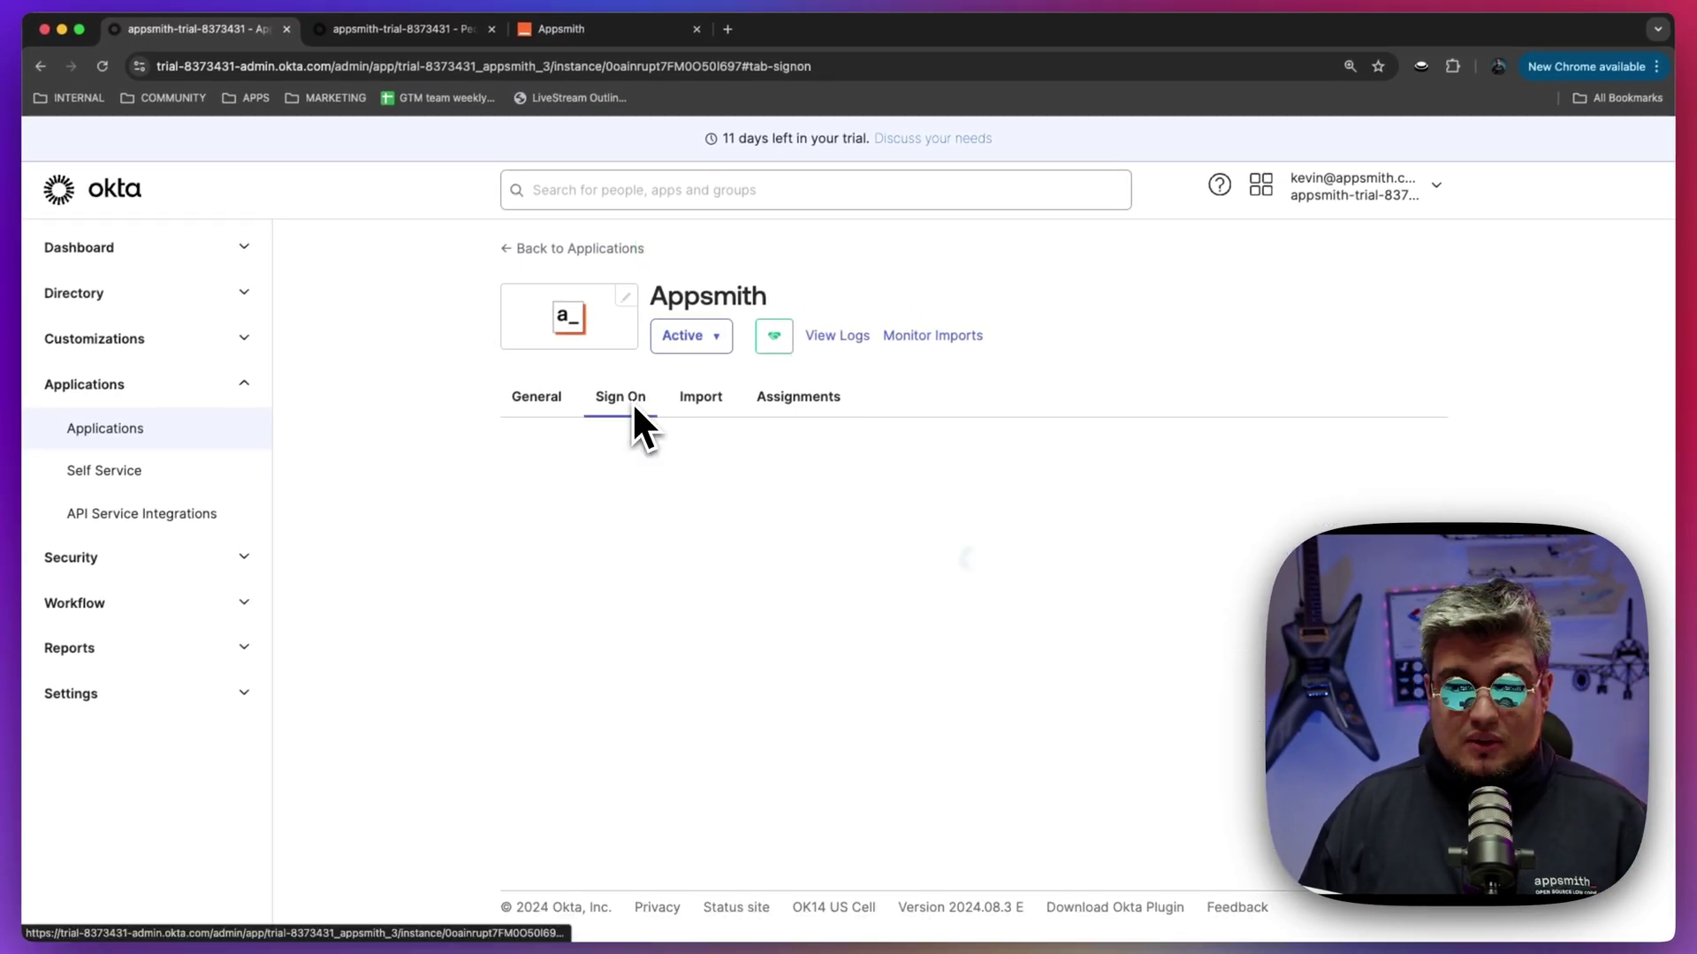
scroll(795, 530, down, 2)
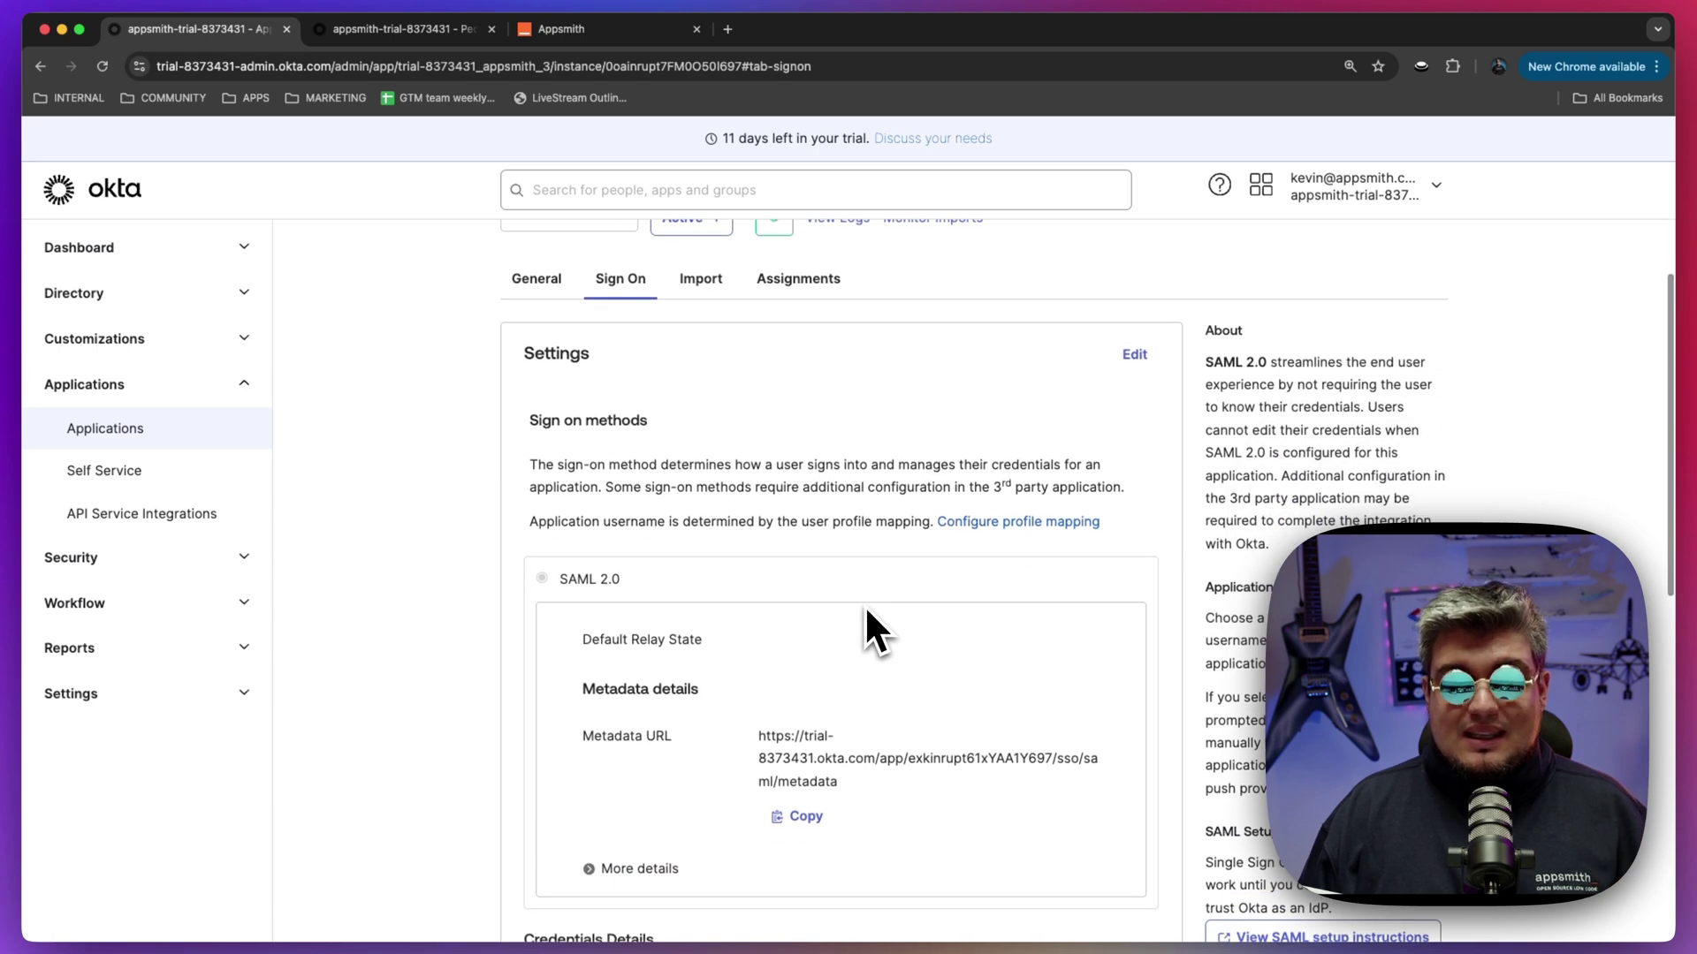
scroll(864, 604, down, 2)
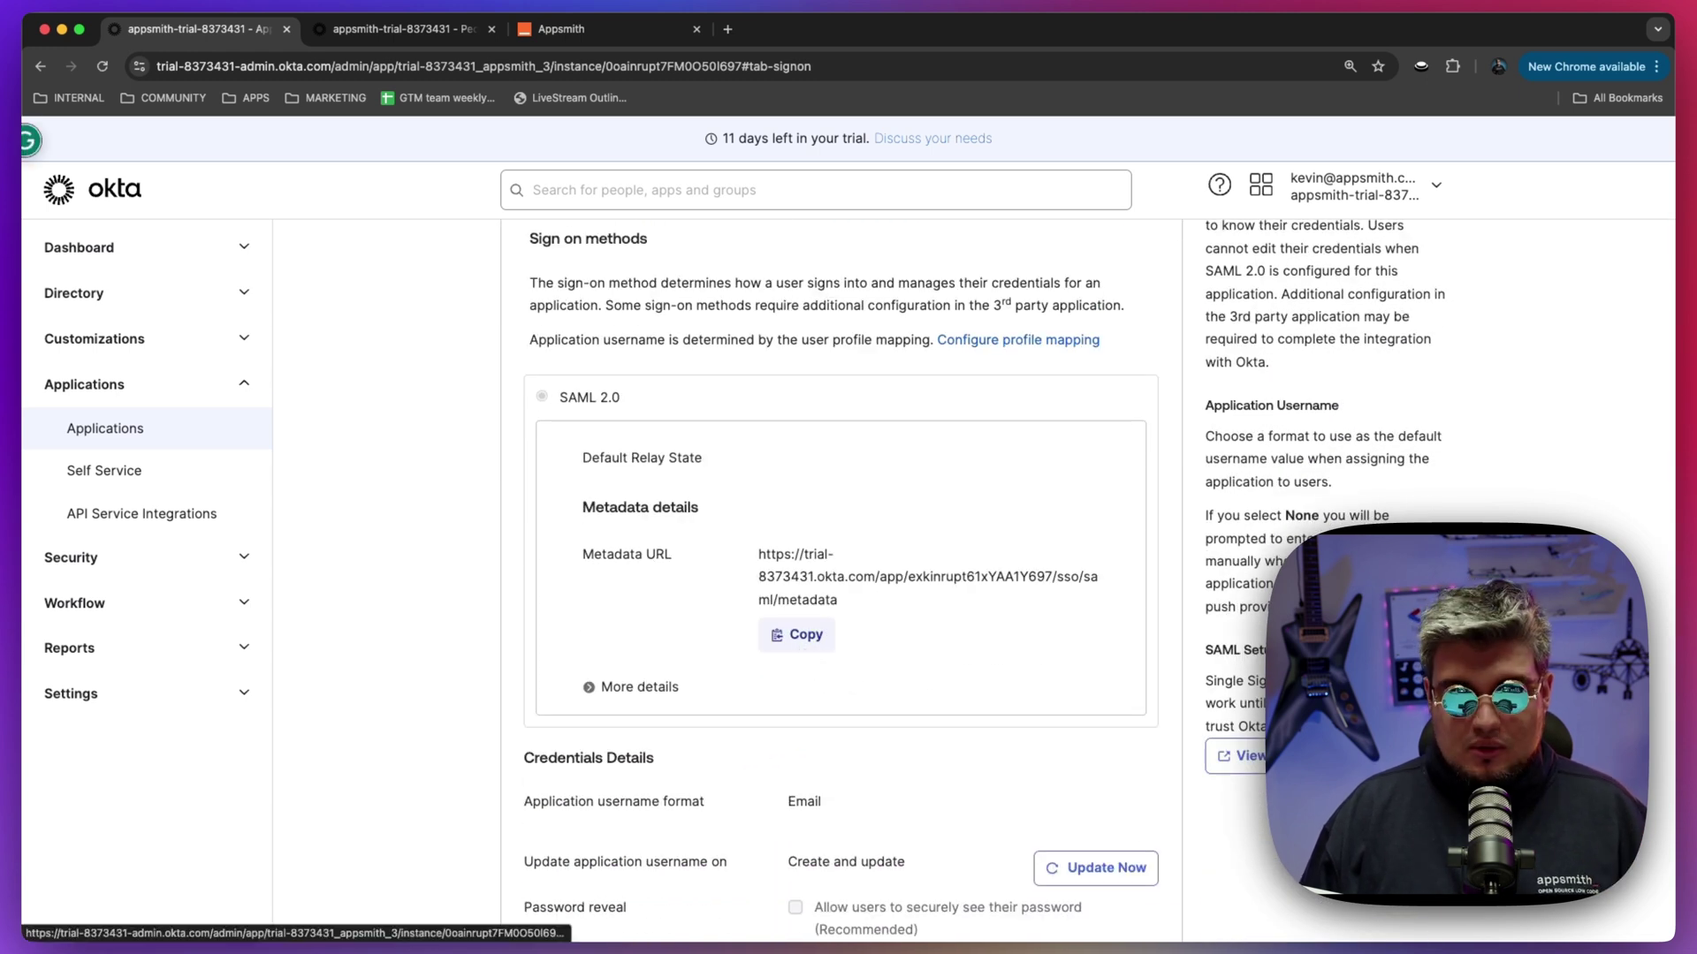
click(804, 652)
Step: Paste Okta's metadata URL into Appsmith's Metadata URL field, keeping provider name 'Okta SSO'
click(557, 32)
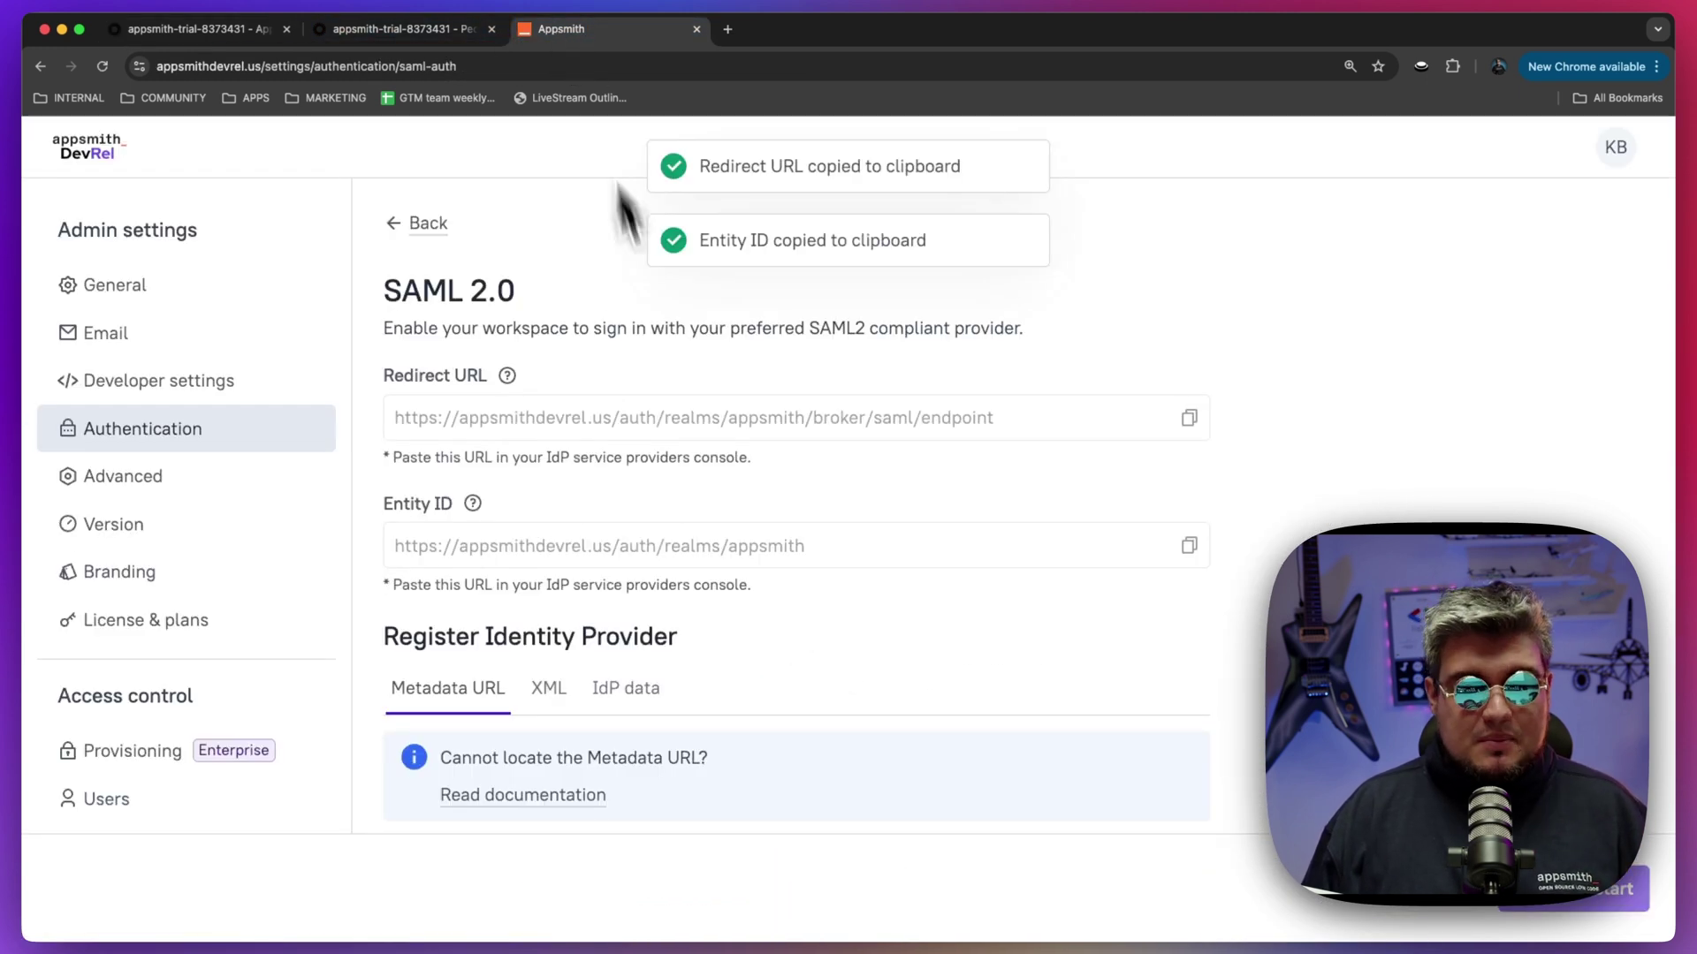
scroll(663, 405, down, 5)
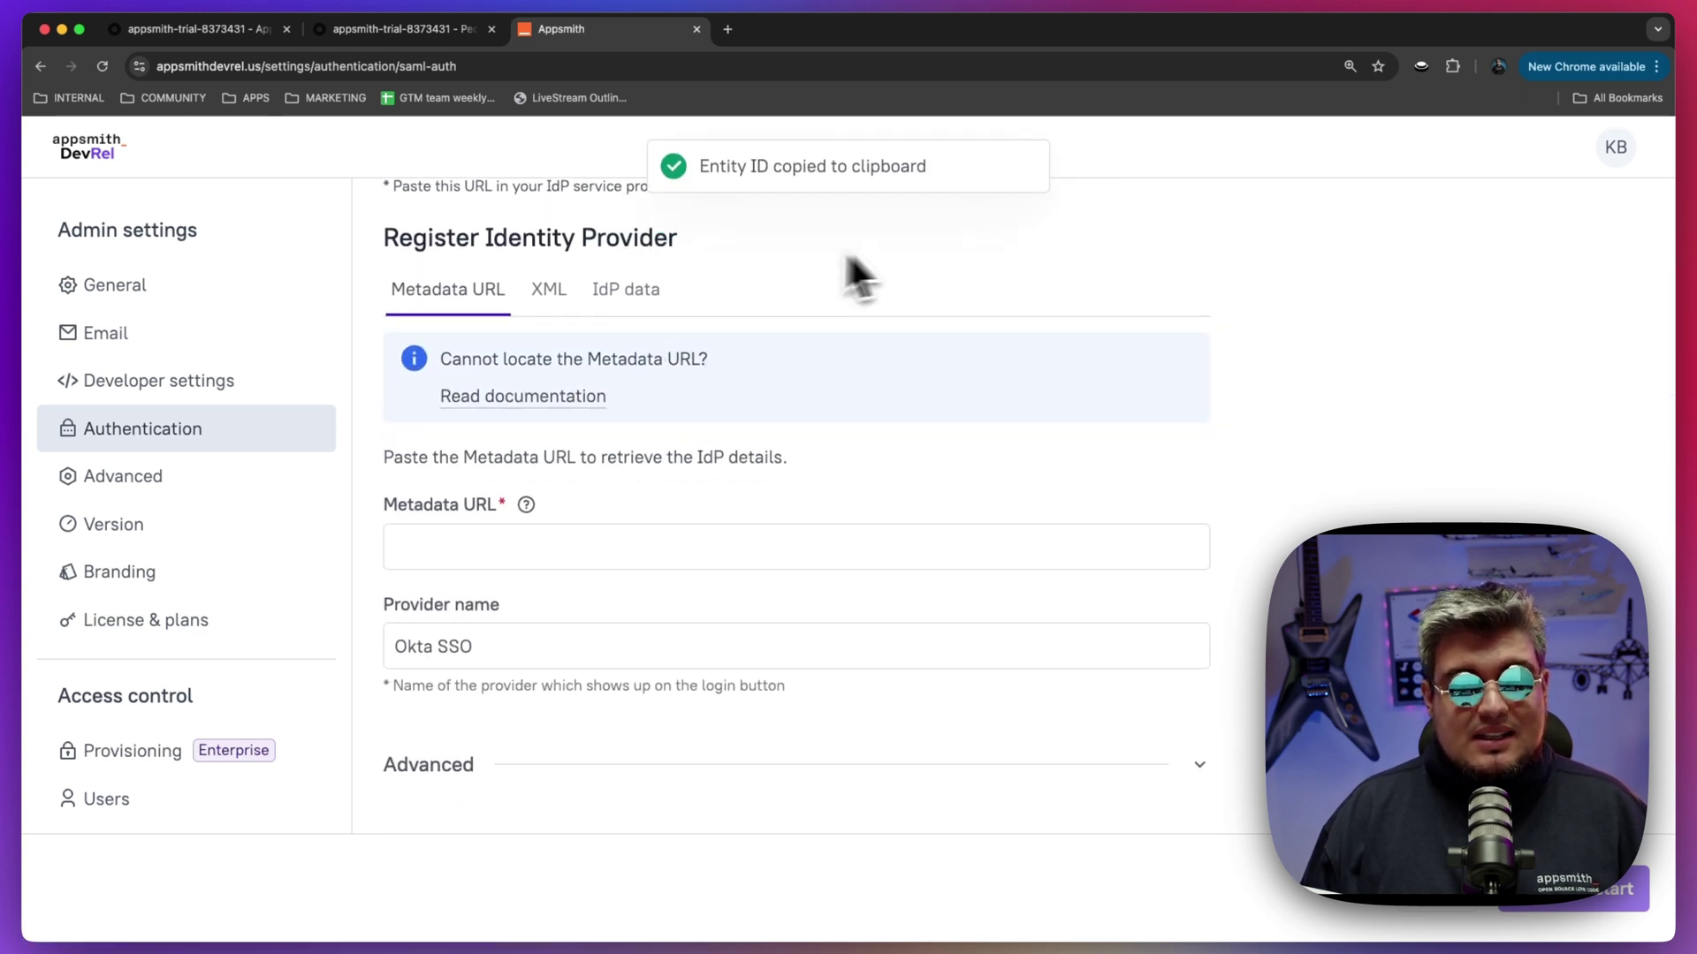
click(567, 557)
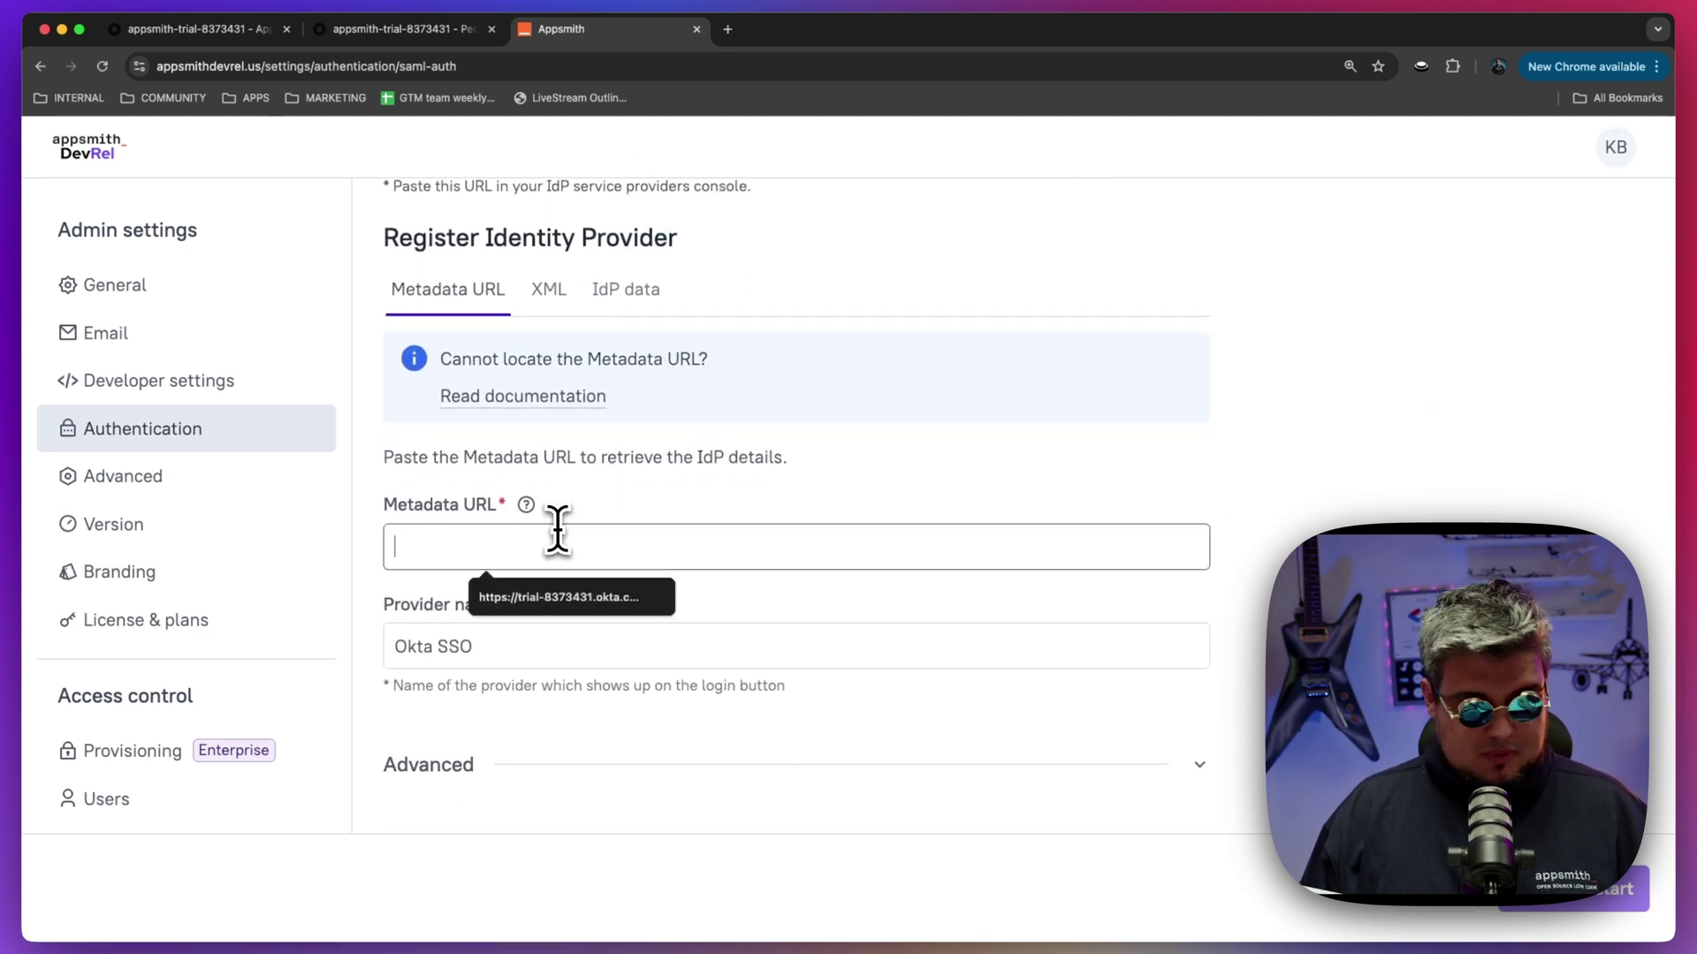
key(super+v)
click(477, 654)
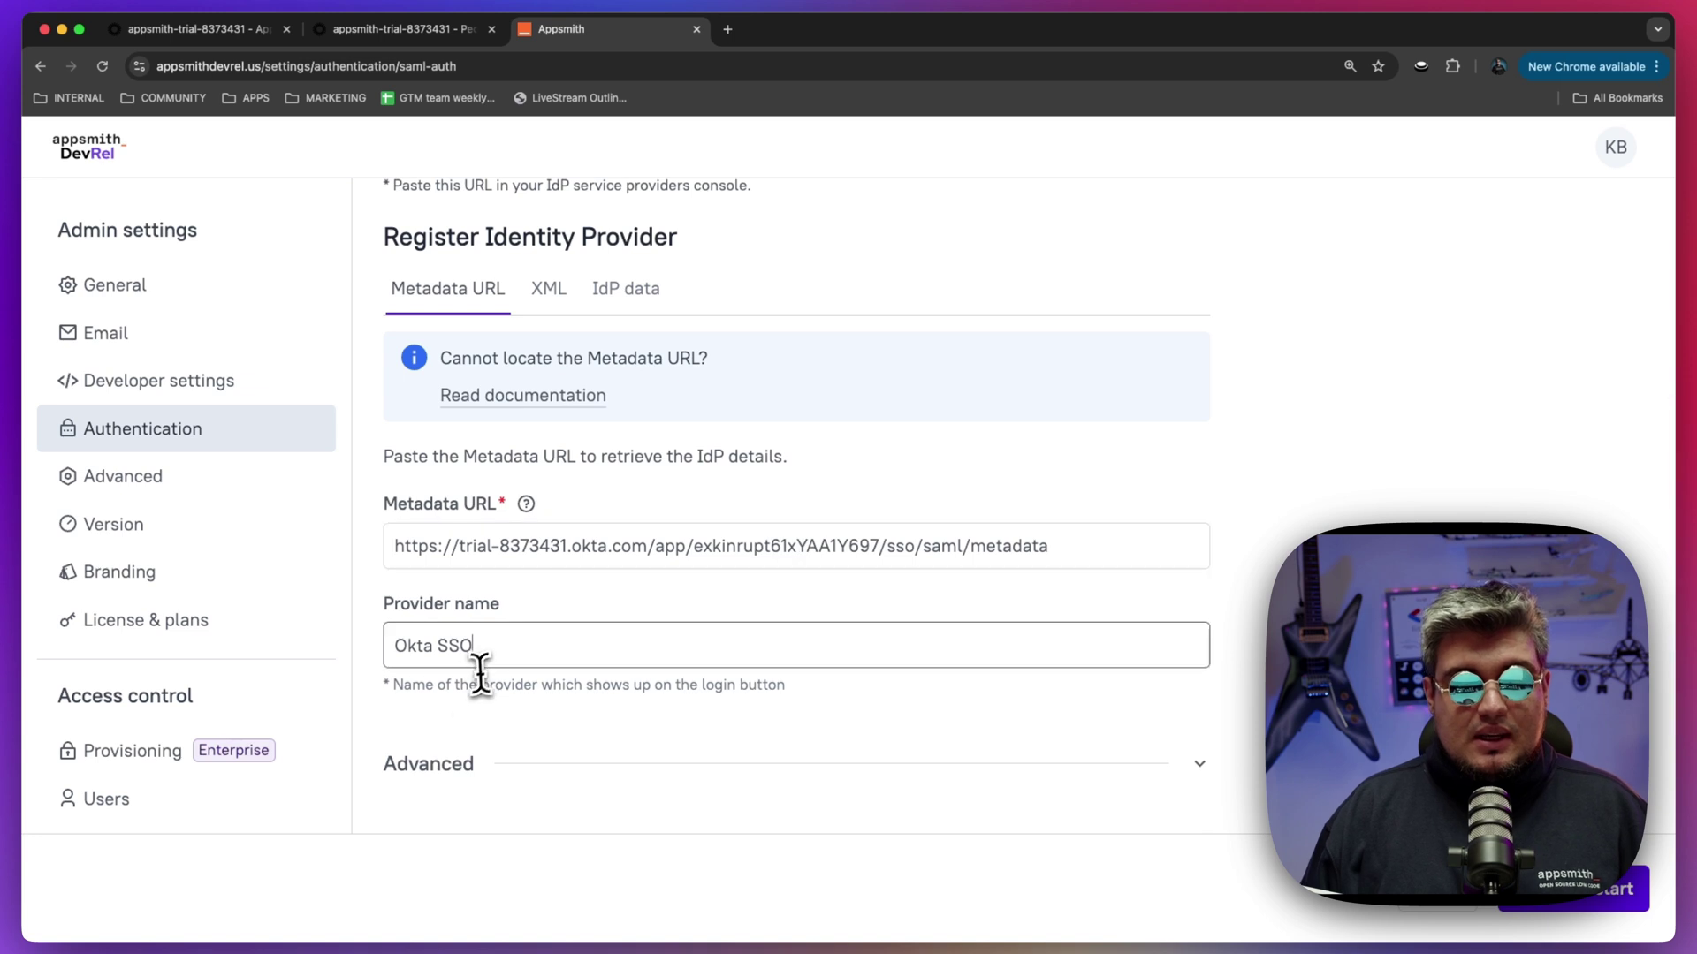
drag(492, 651, 380, 655)
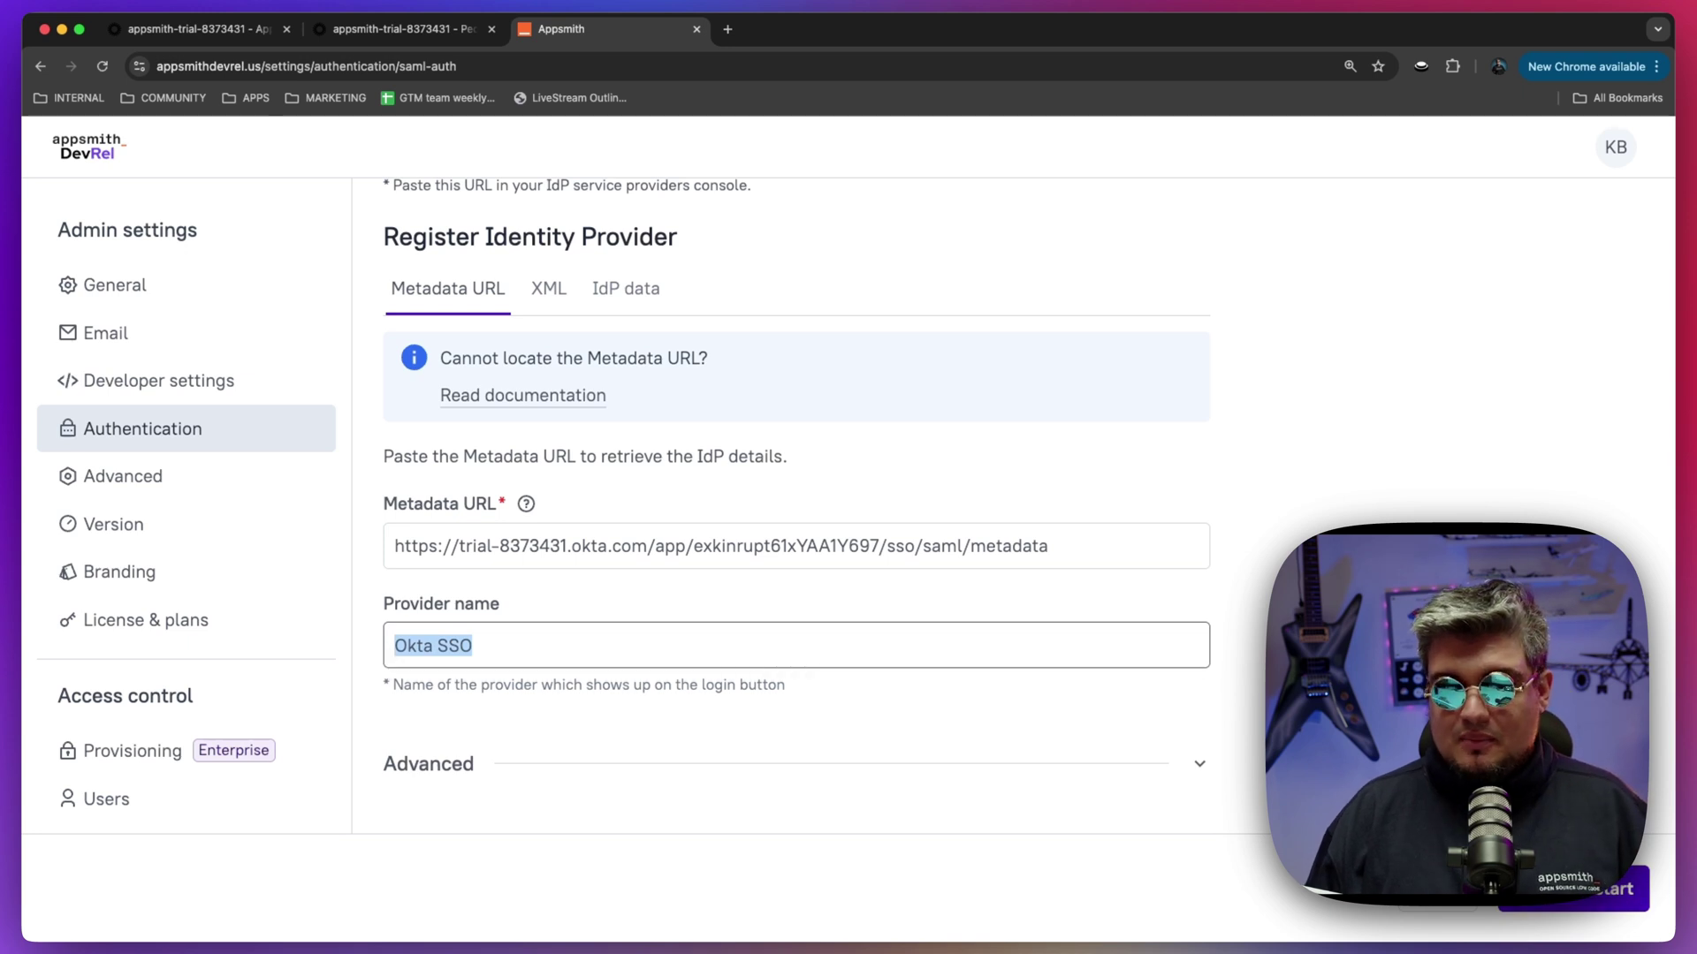
click(1582, 897)
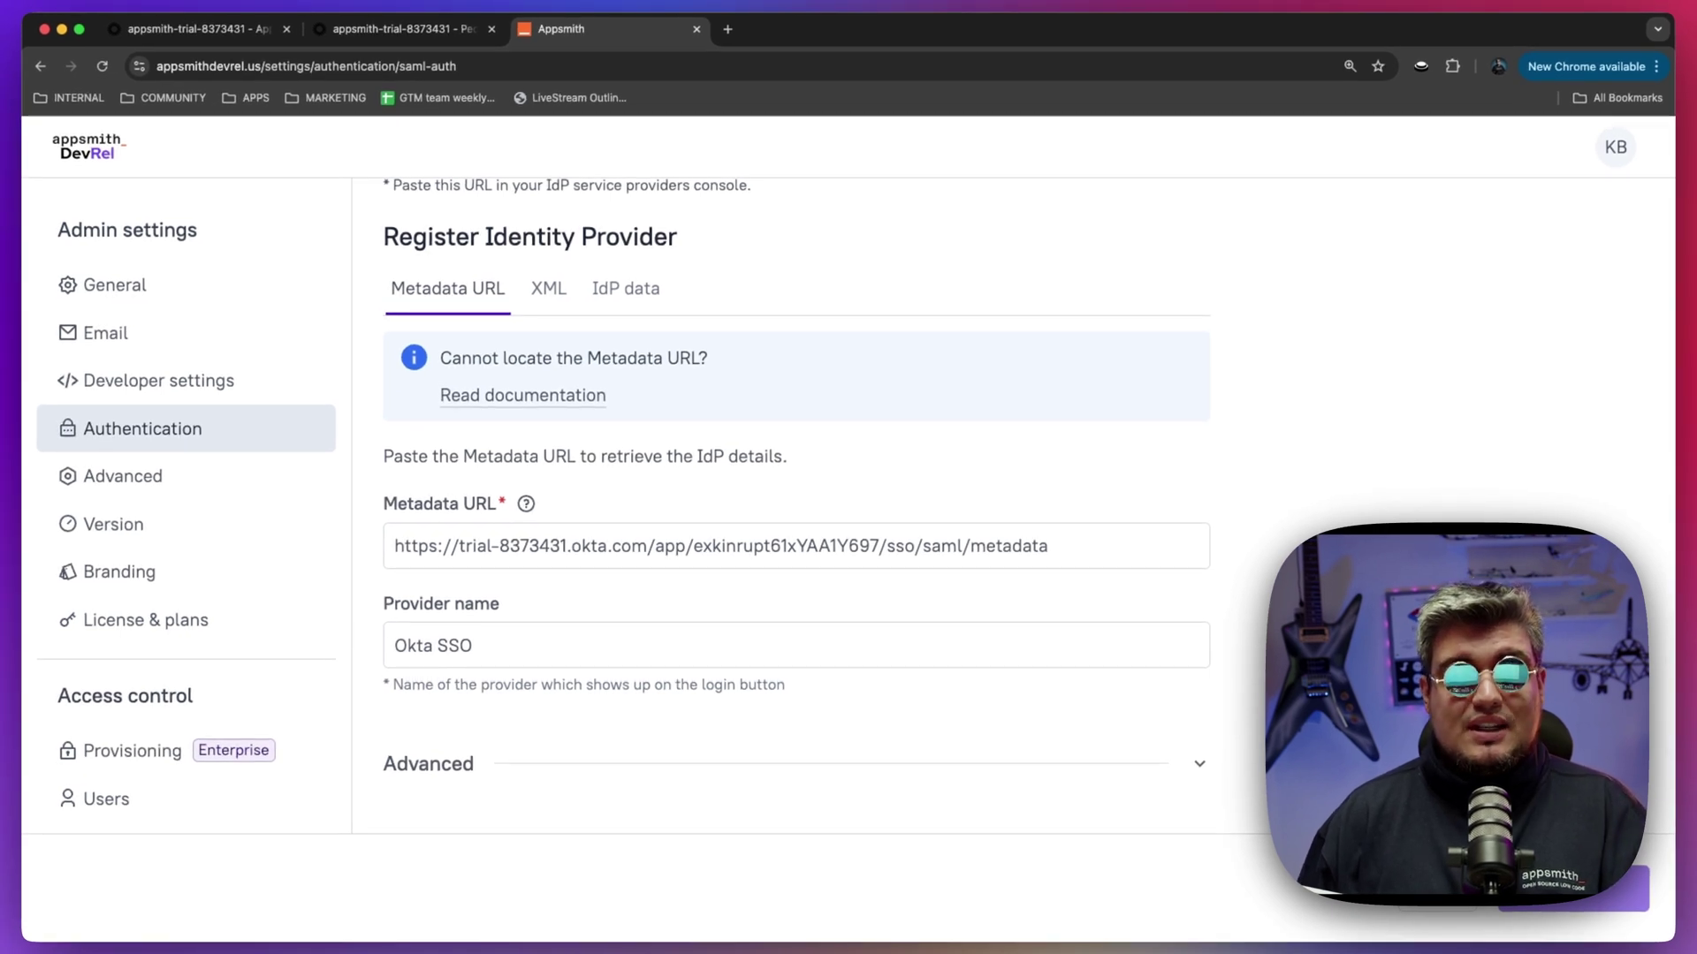
Step: Save & Restart Appsmith so SAML 2.0 reports 'Authentication successful!'
click(1582, 902)
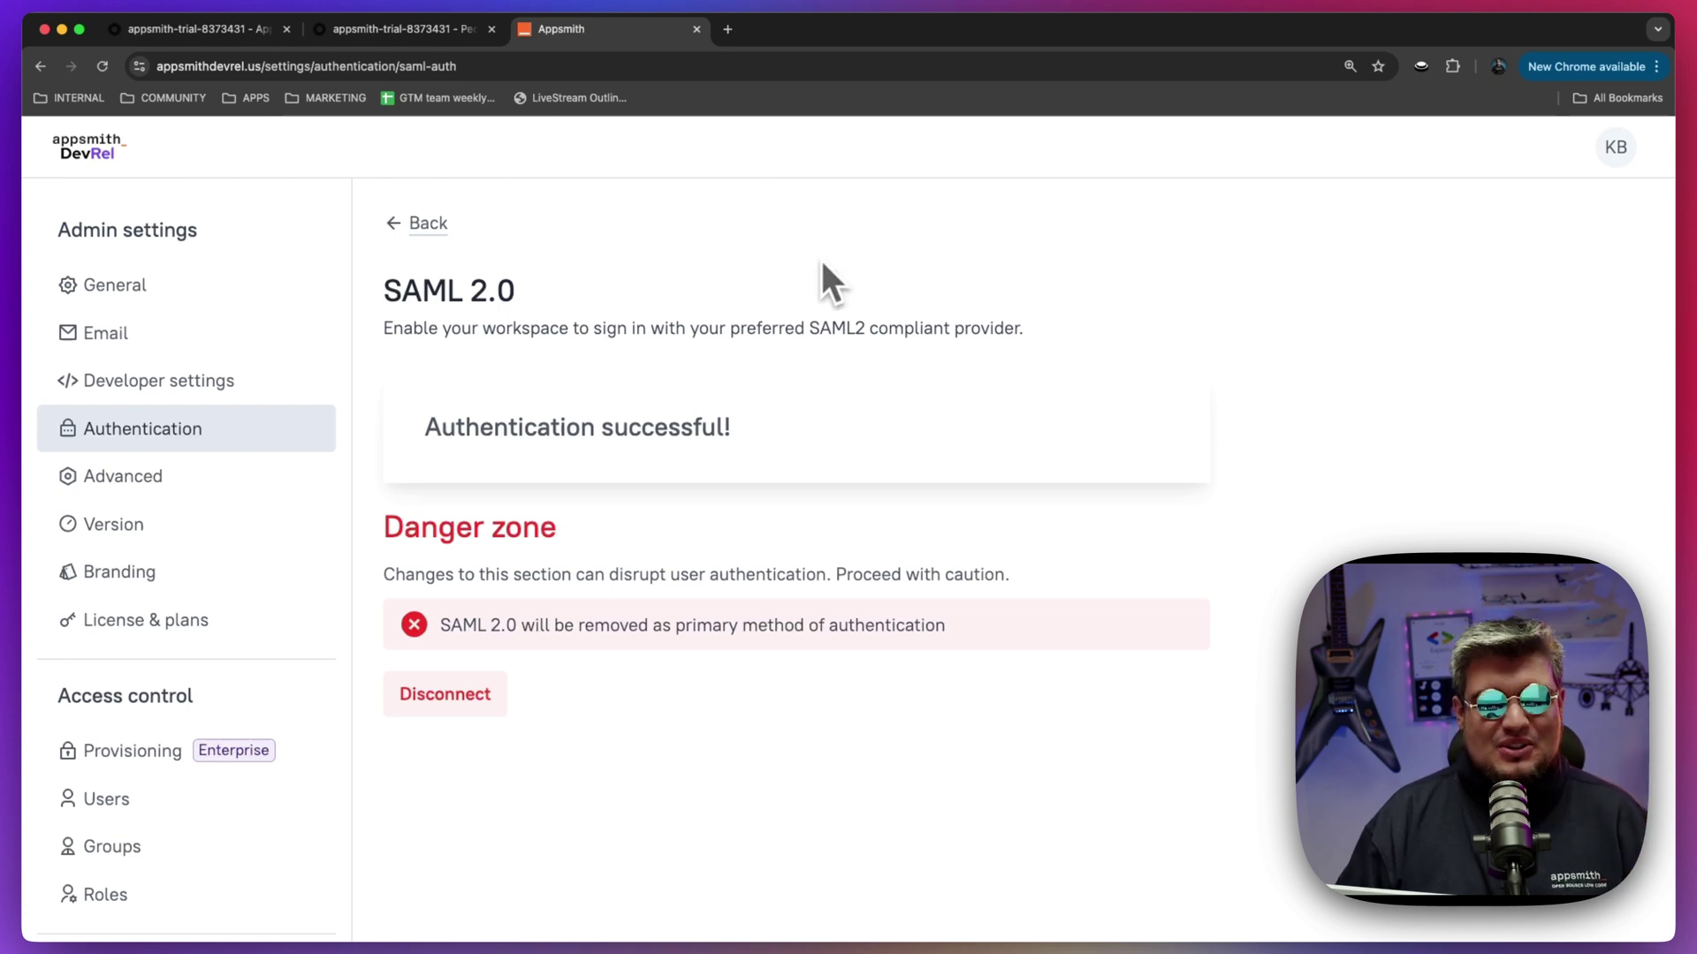
Step: Switch to the Opera window's Appsmith login and sign in with Okta SSO
key(super+Tab)
key(super+Tab)
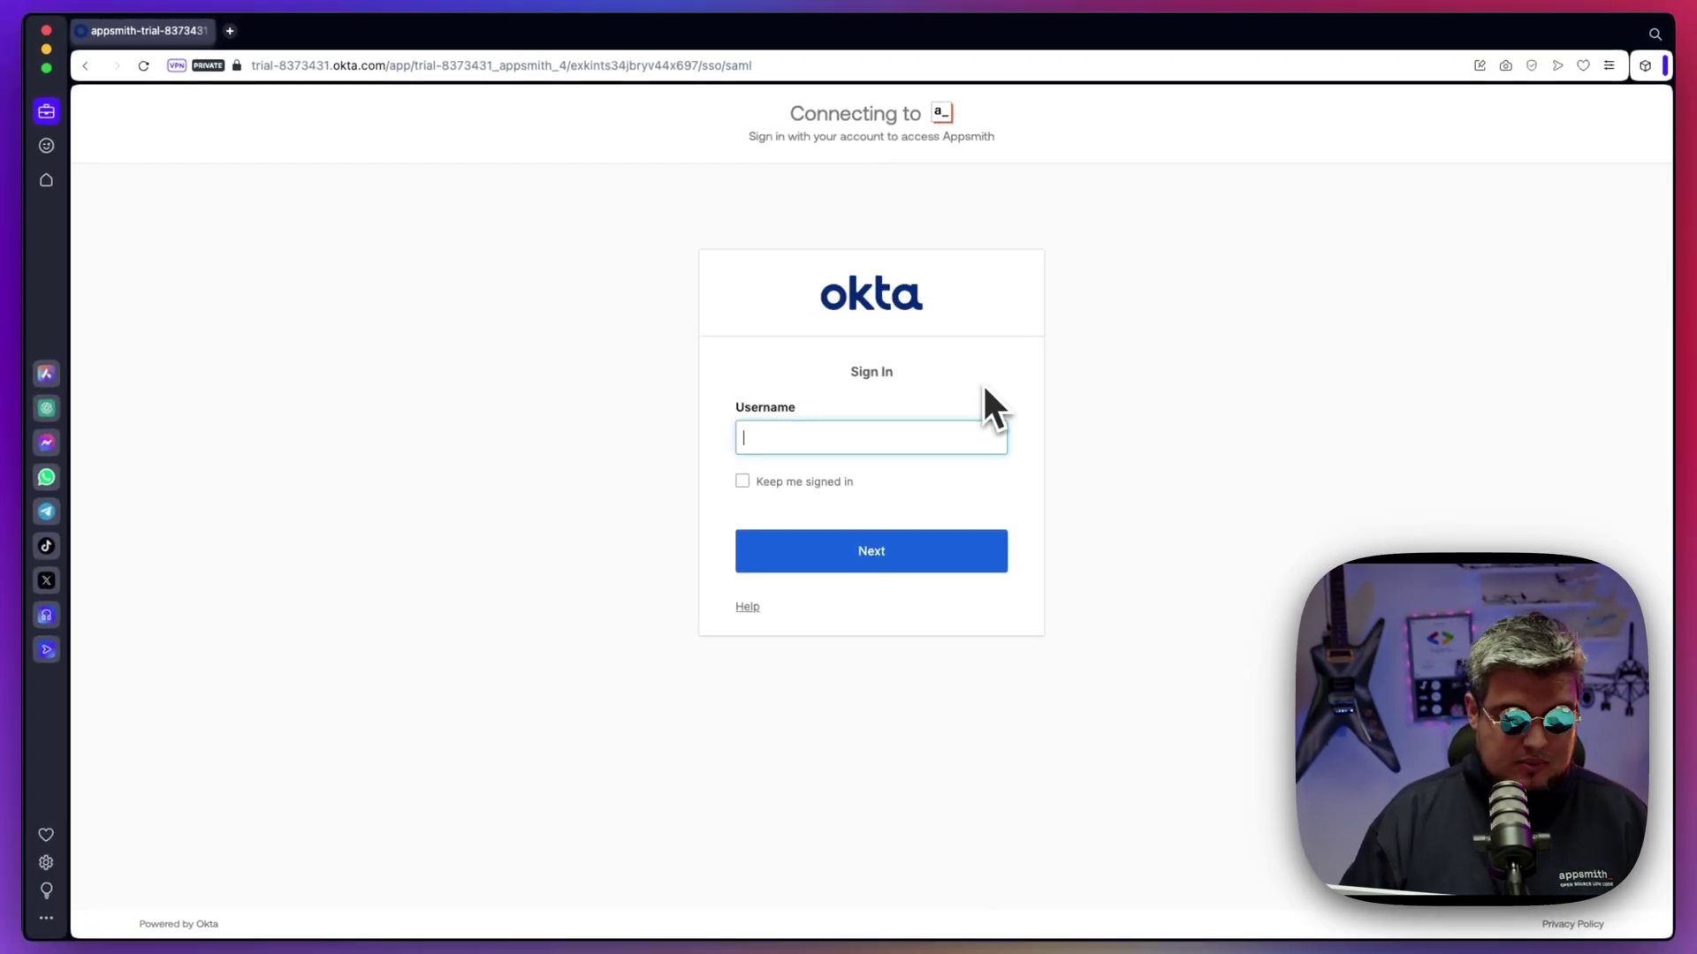
Step: Sign in to Okta with the test user's e-mail and approve a push notification in Okta Verify
click(853, 435)
click(915, 579)
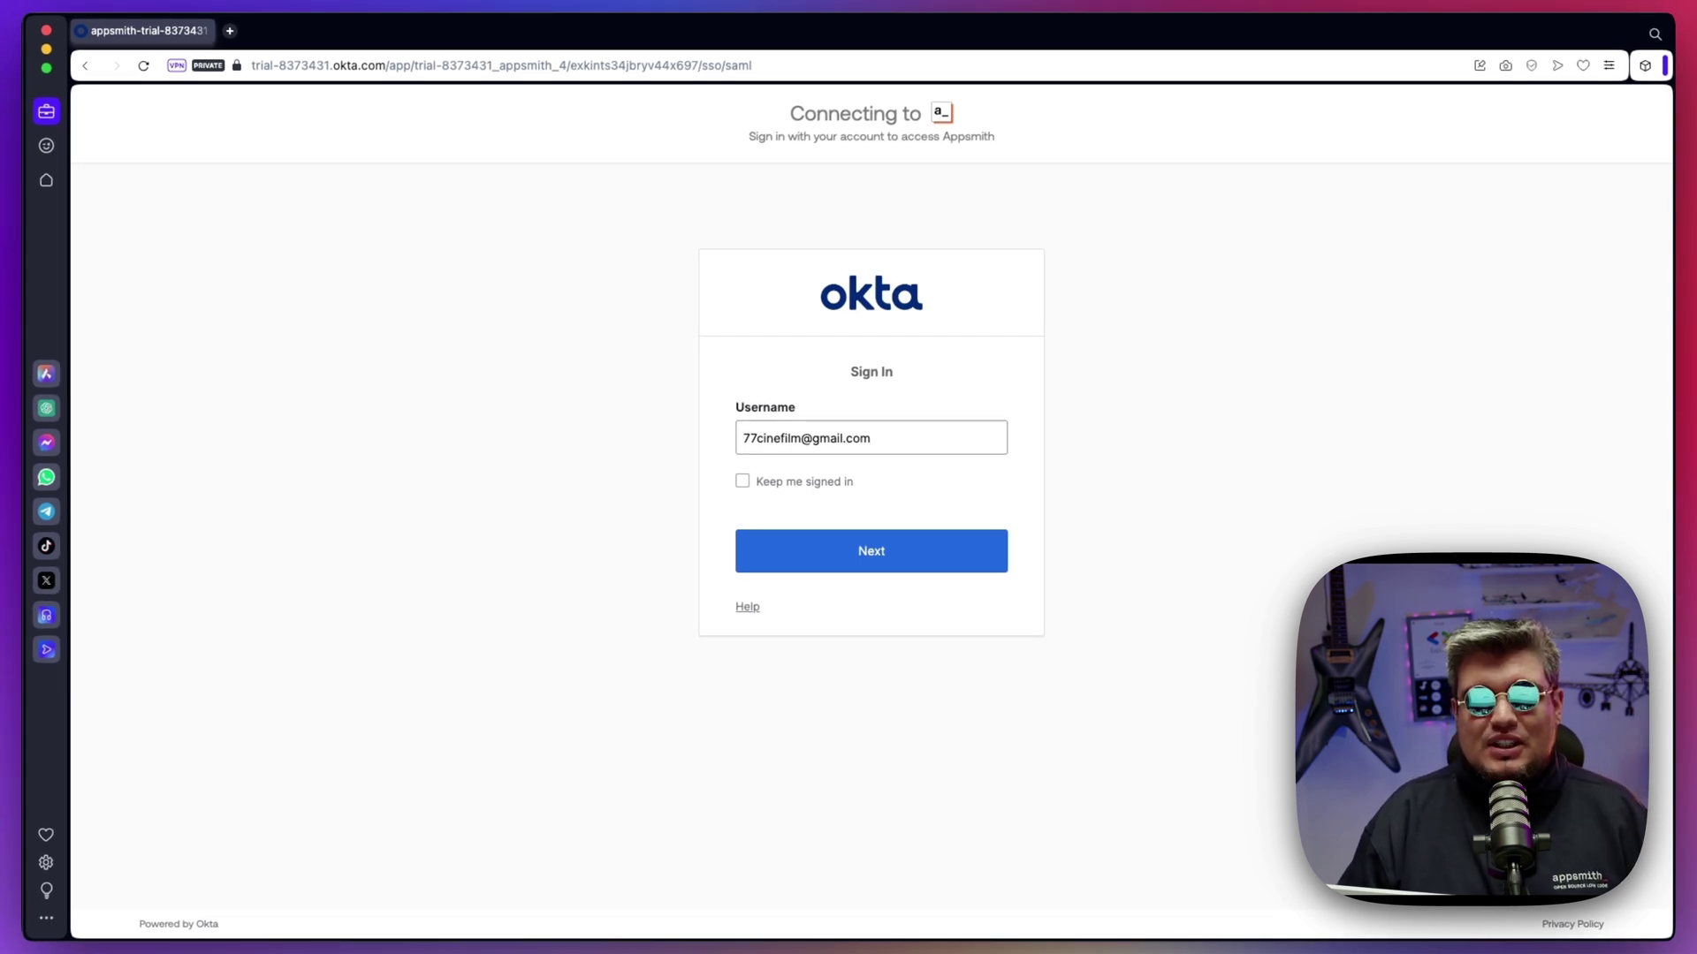
click(928, 559)
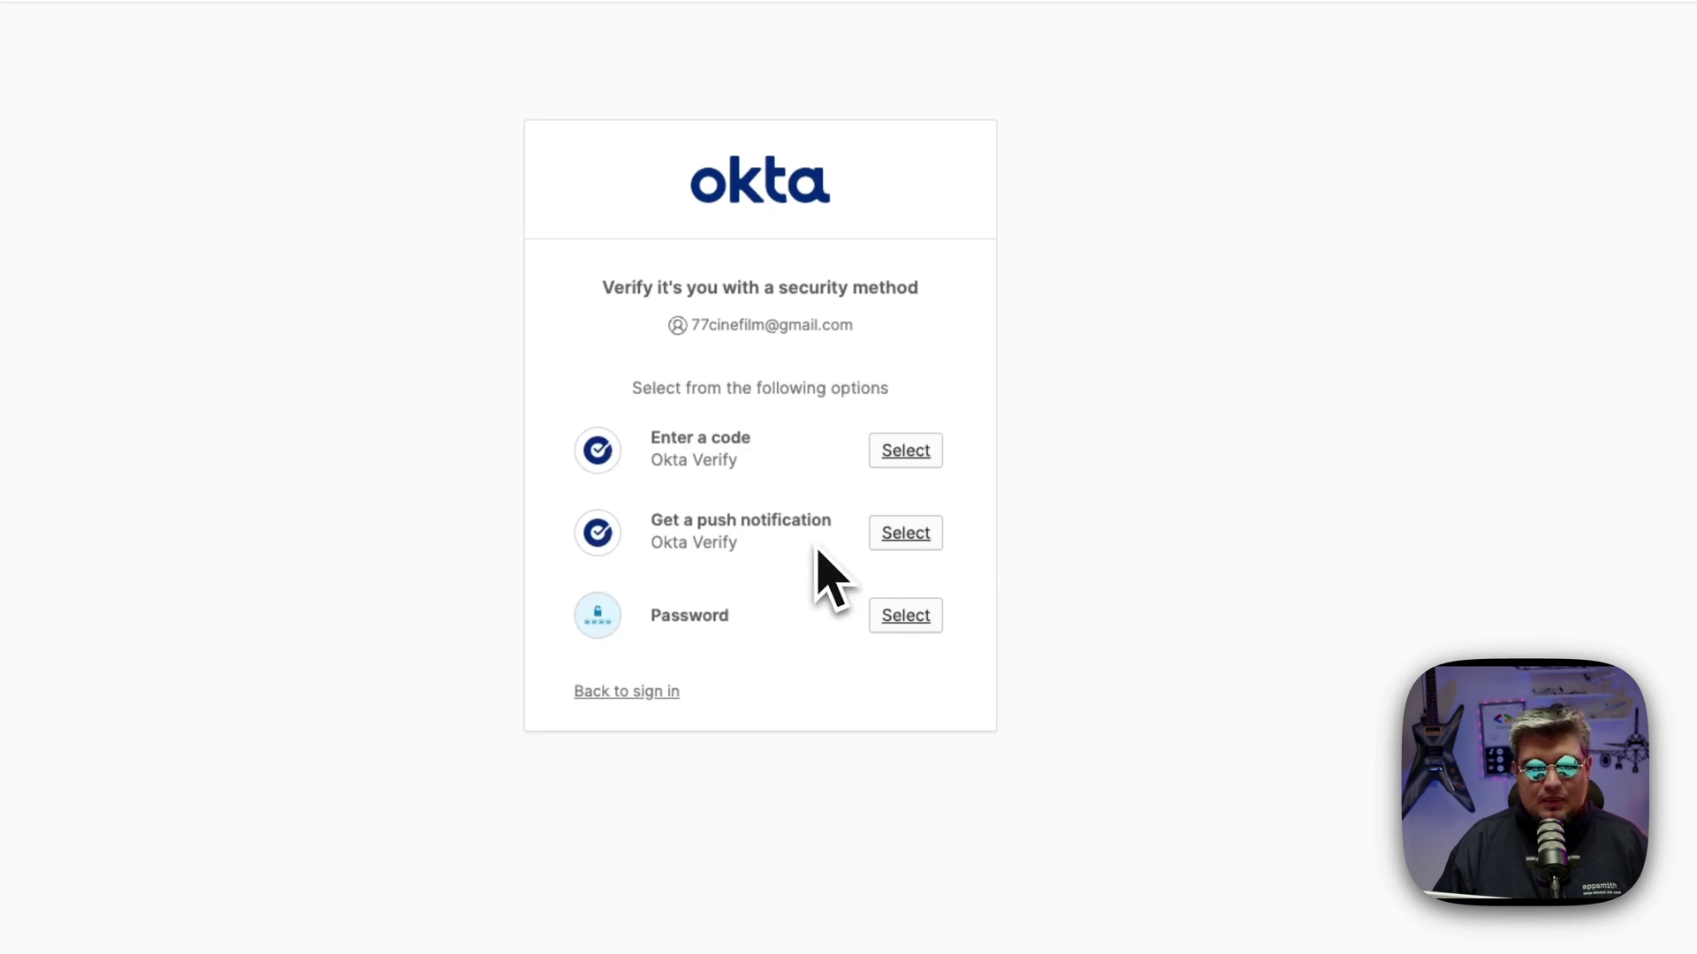
click(912, 534)
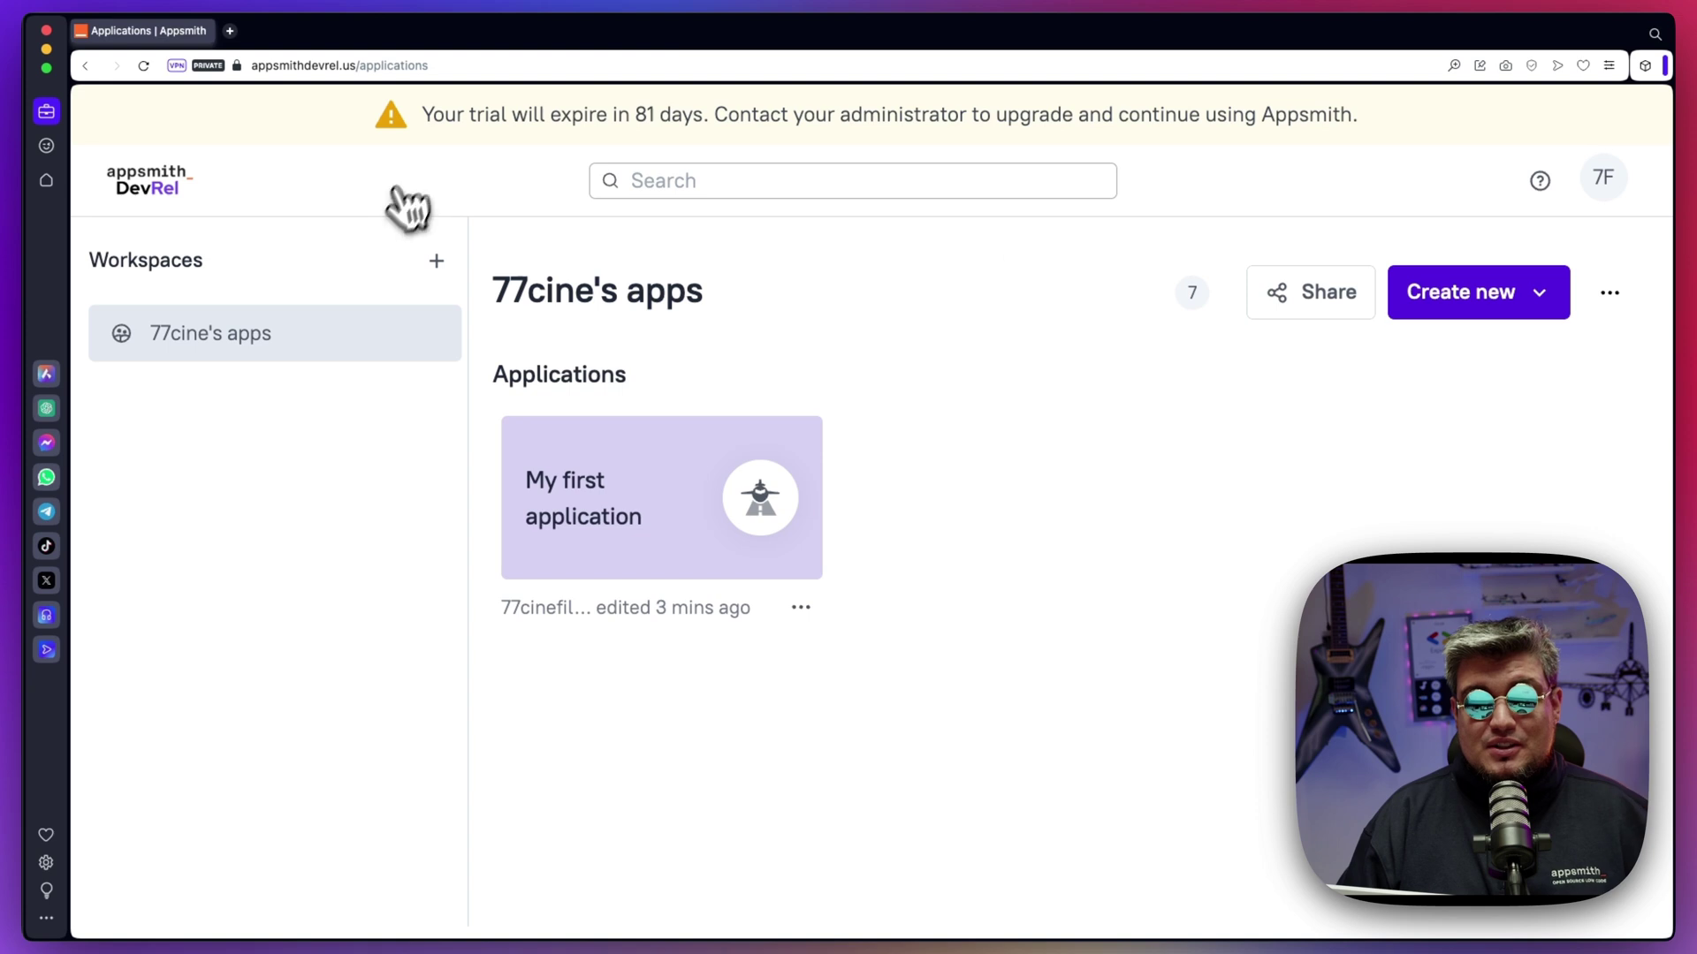
click(1603, 180)
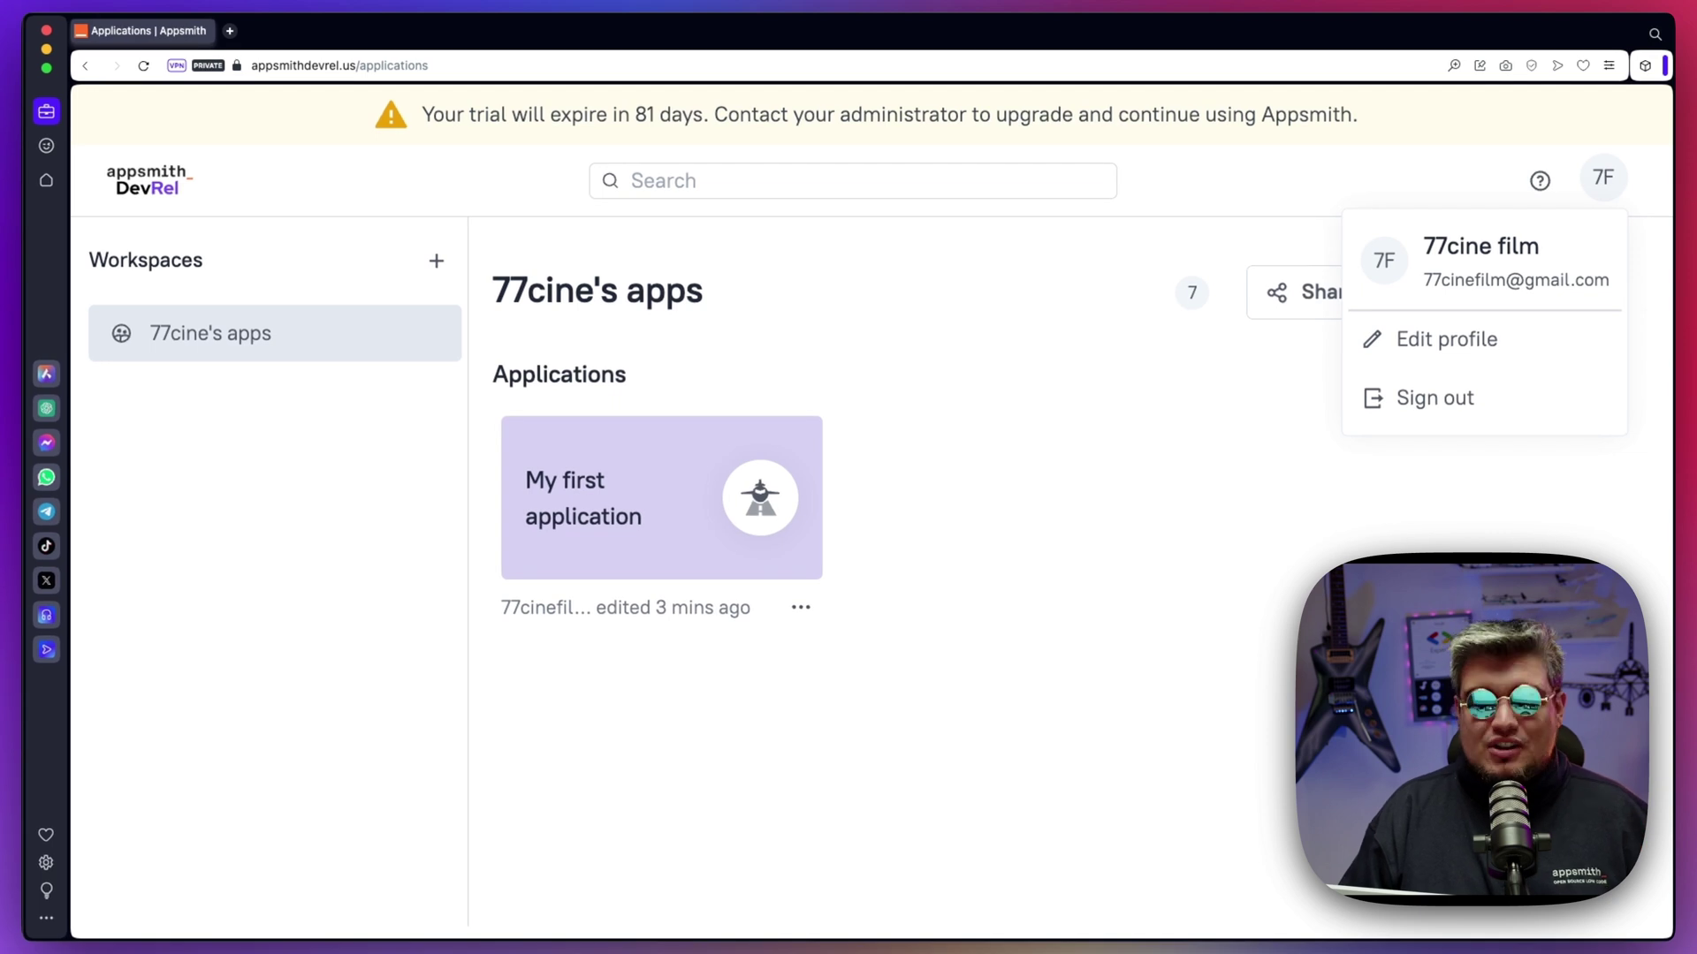
click(1092, 318)
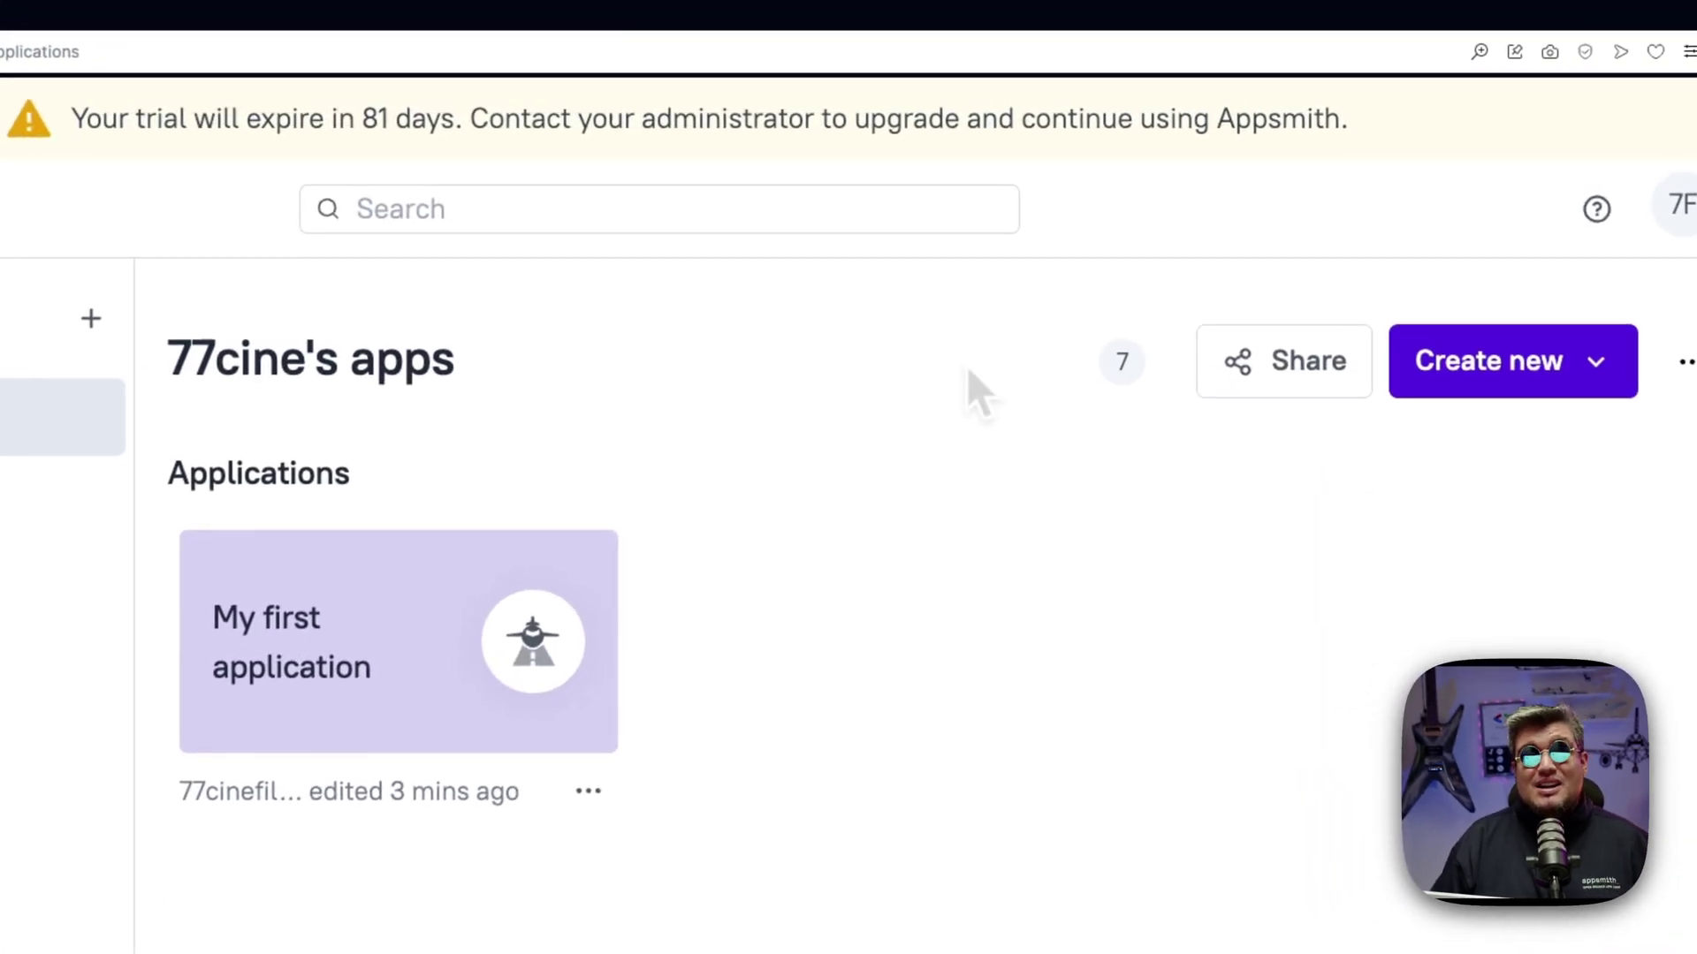